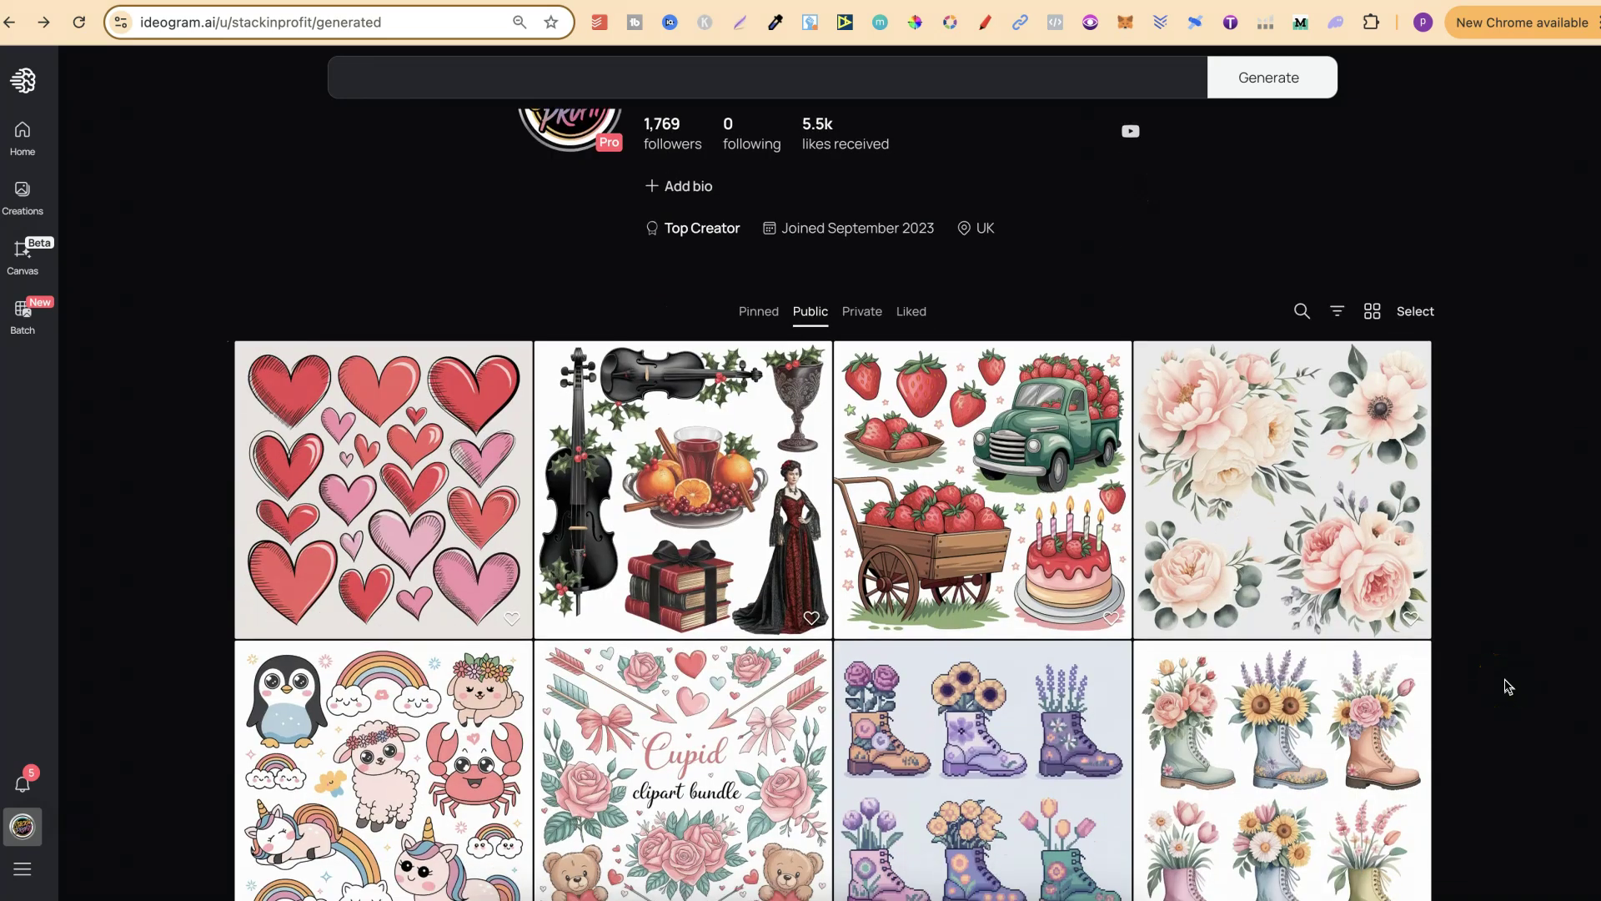
Review the earlier conversation, then send '6 watercolor rabbits wearing straw hats' to the Clipart Bundle Generator
{"action": "scroll", "coordinate": [1508, 685], "scroll_direction": "down", "scroll_amount": 2}
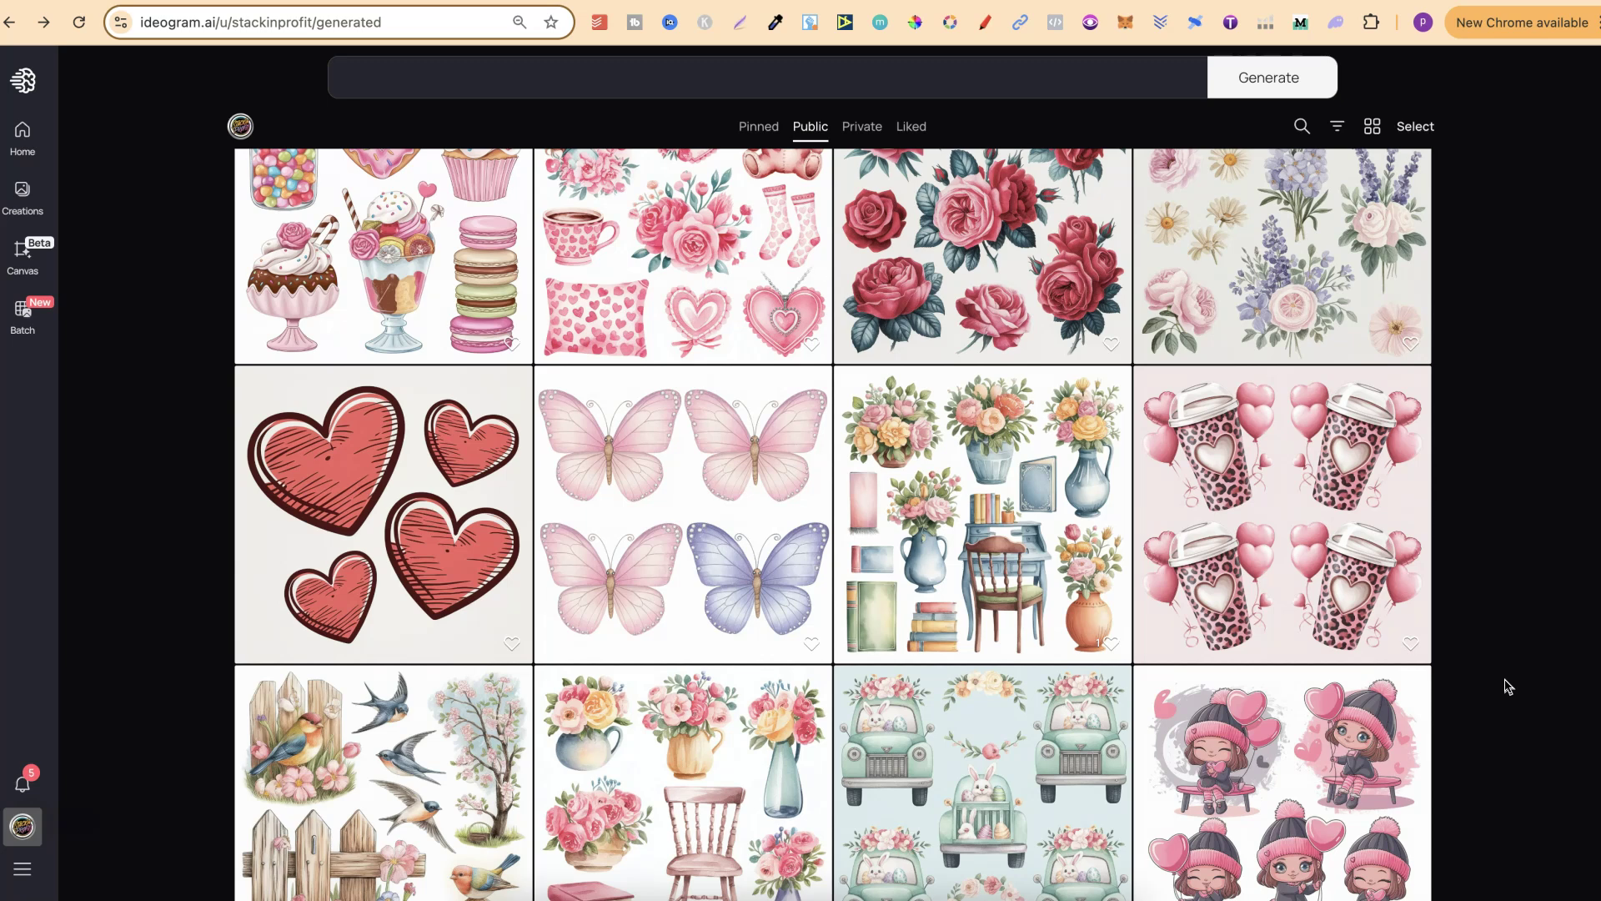
{"action": "scroll", "coordinate": [1507, 686], "scroll_direction": "up", "scroll_amount": 9}
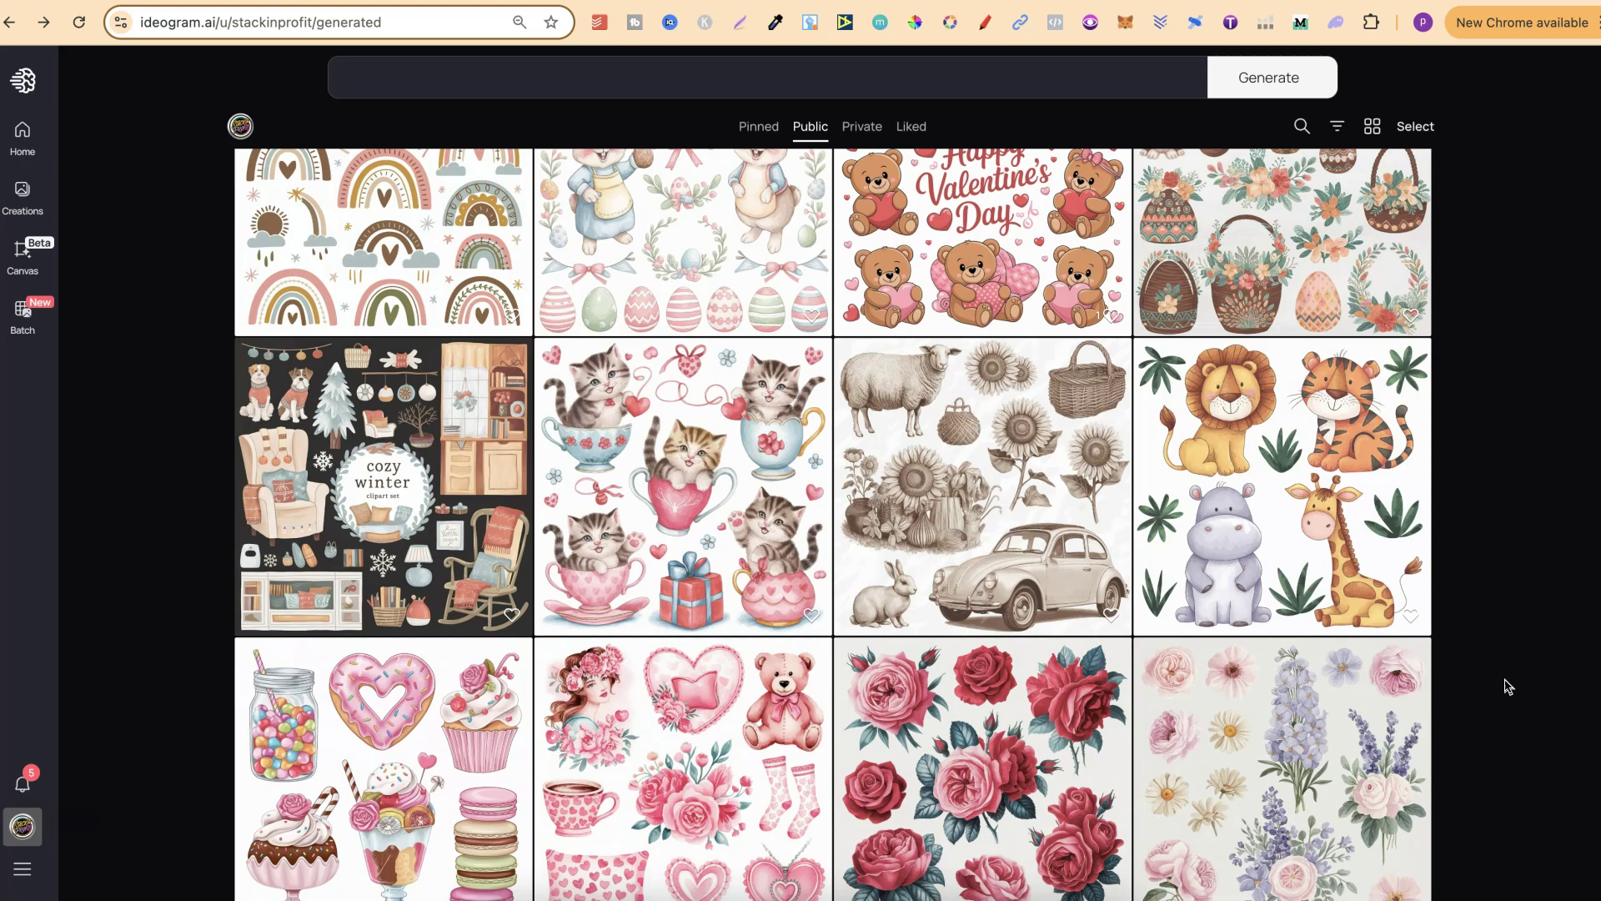
{"action": "scroll", "coordinate": [1508, 685], "scroll_direction": "up", "scroll_amount": 1}
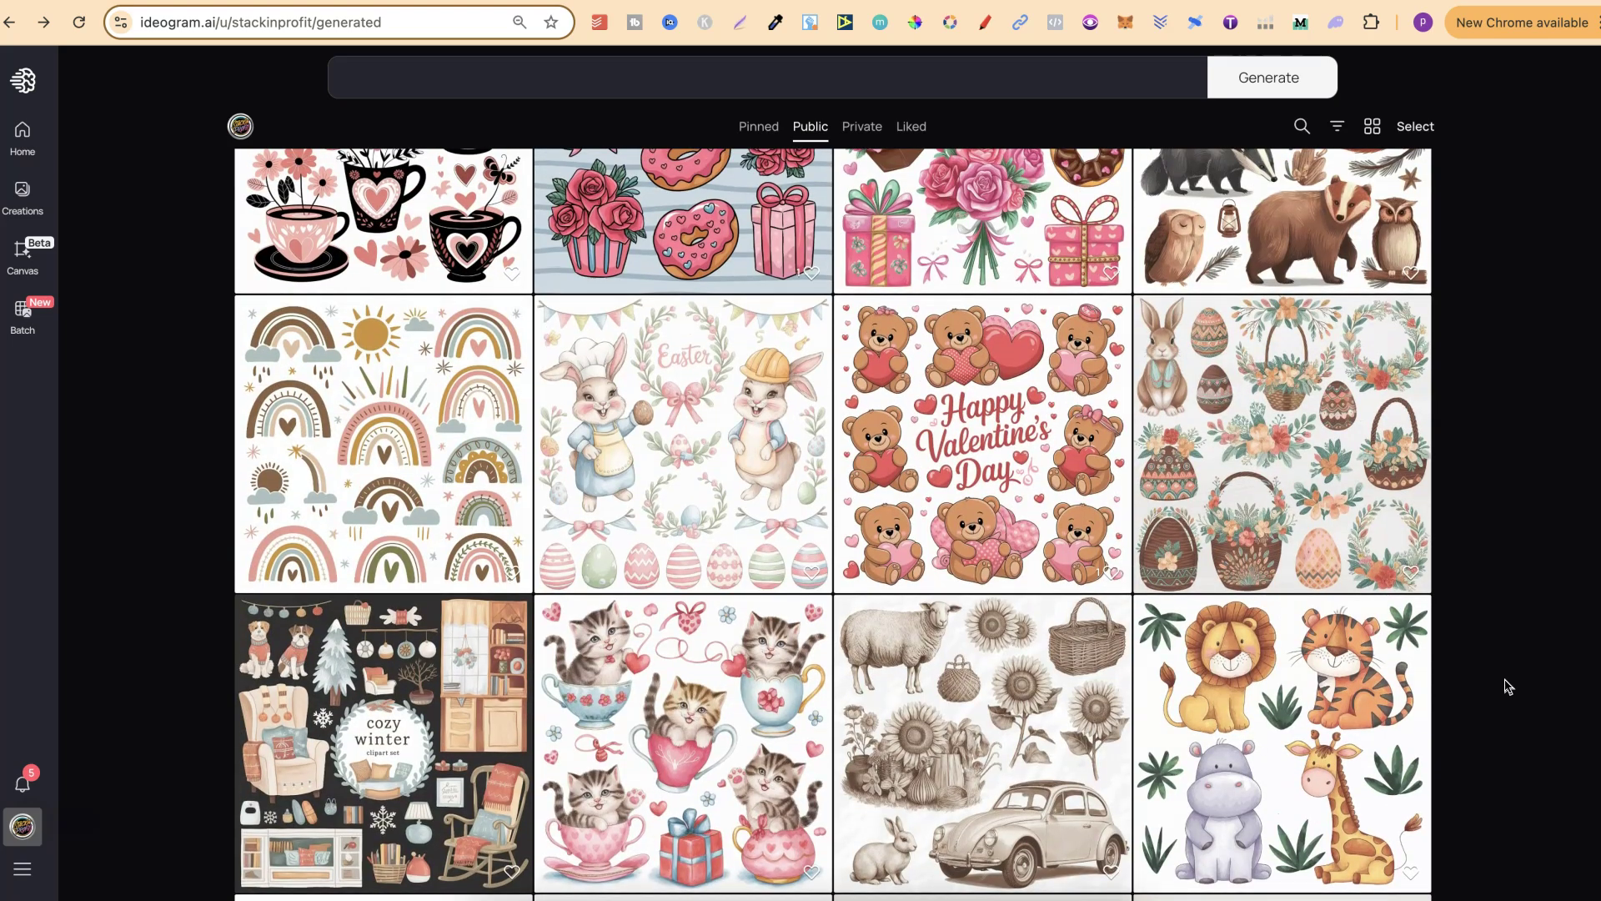
{"action": "scroll", "coordinate": [1508, 686], "scroll_direction": "up", "scroll_amount": 10}
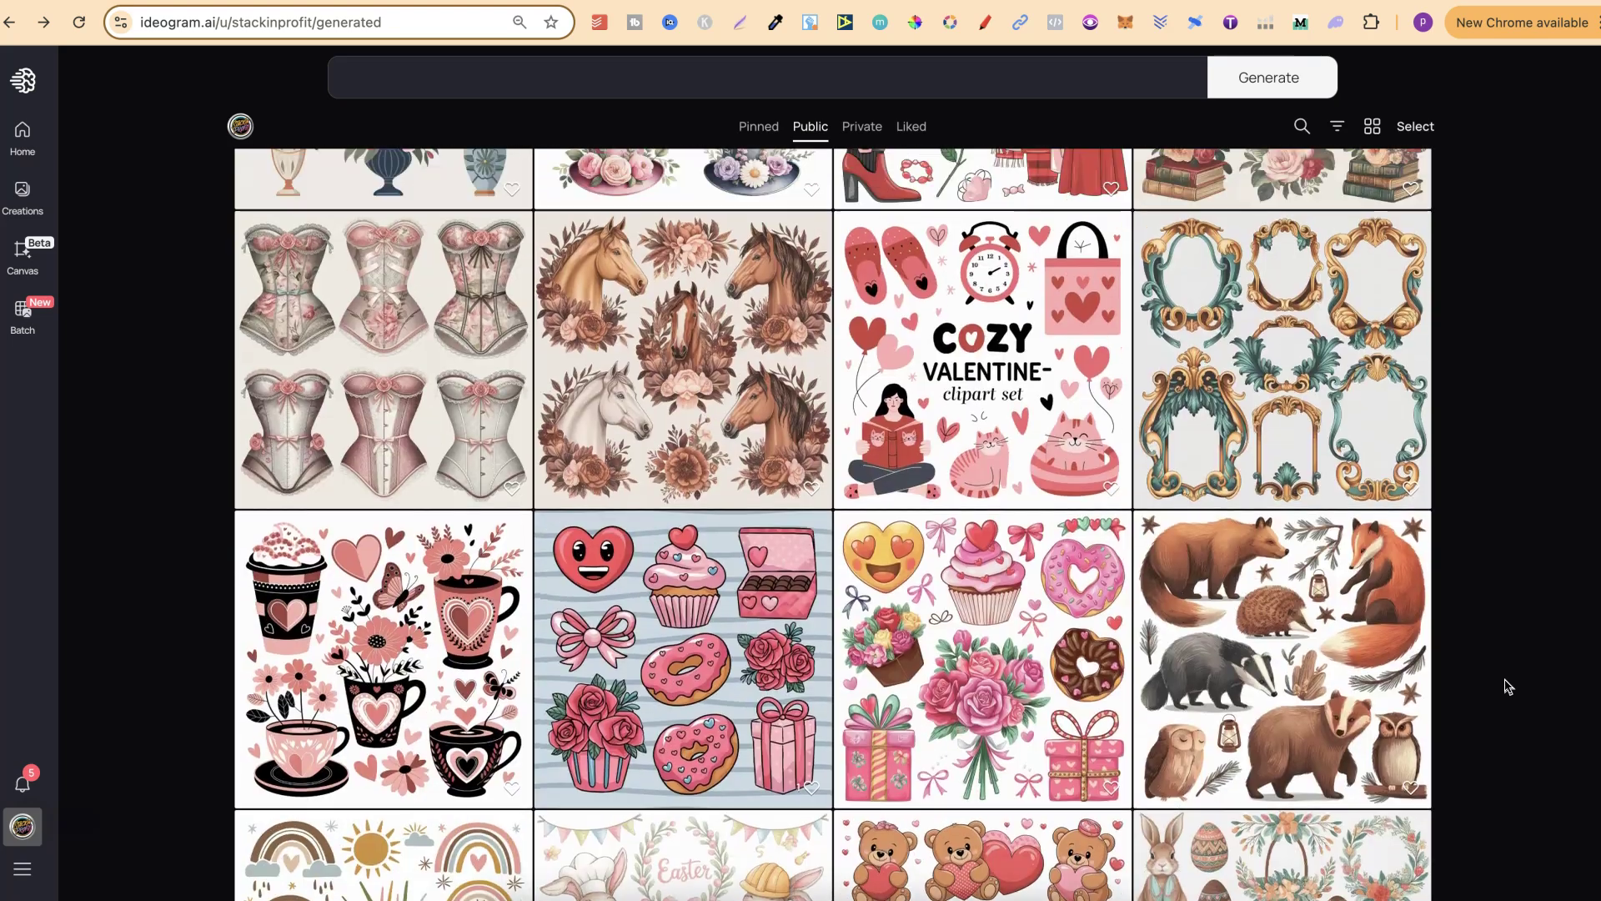
{"action": "scroll", "coordinate": [1507, 685], "scroll_direction": "up", "scroll_amount": 3}
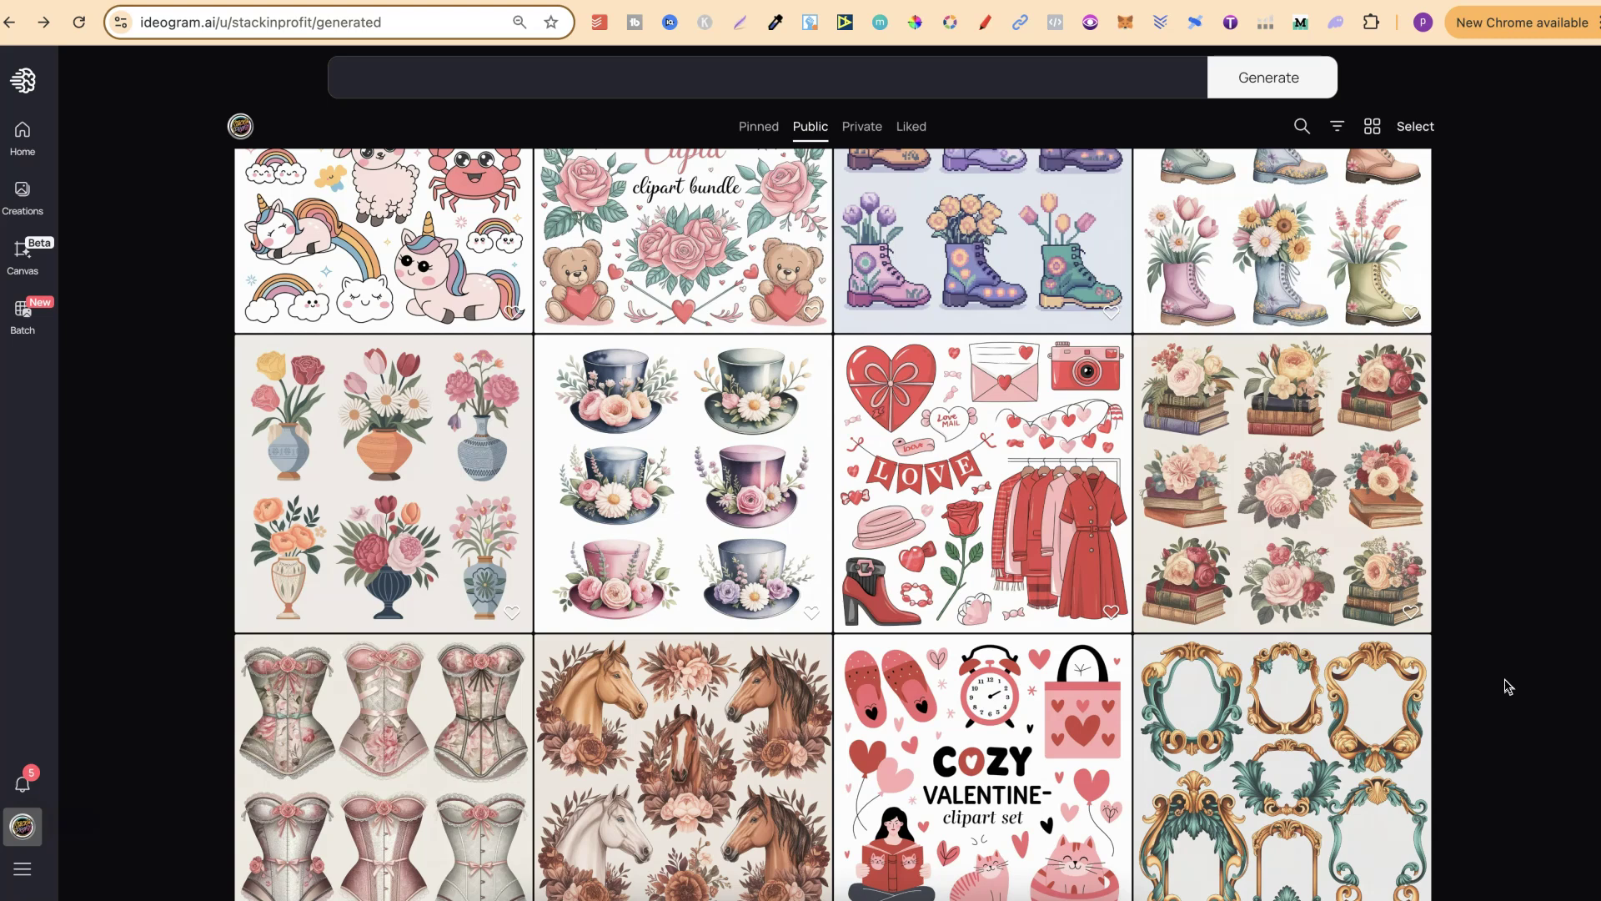
{"action": "scroll", "coordinate": [1508, 686], "scroll_direction": "up", "scroll_amount": 10}
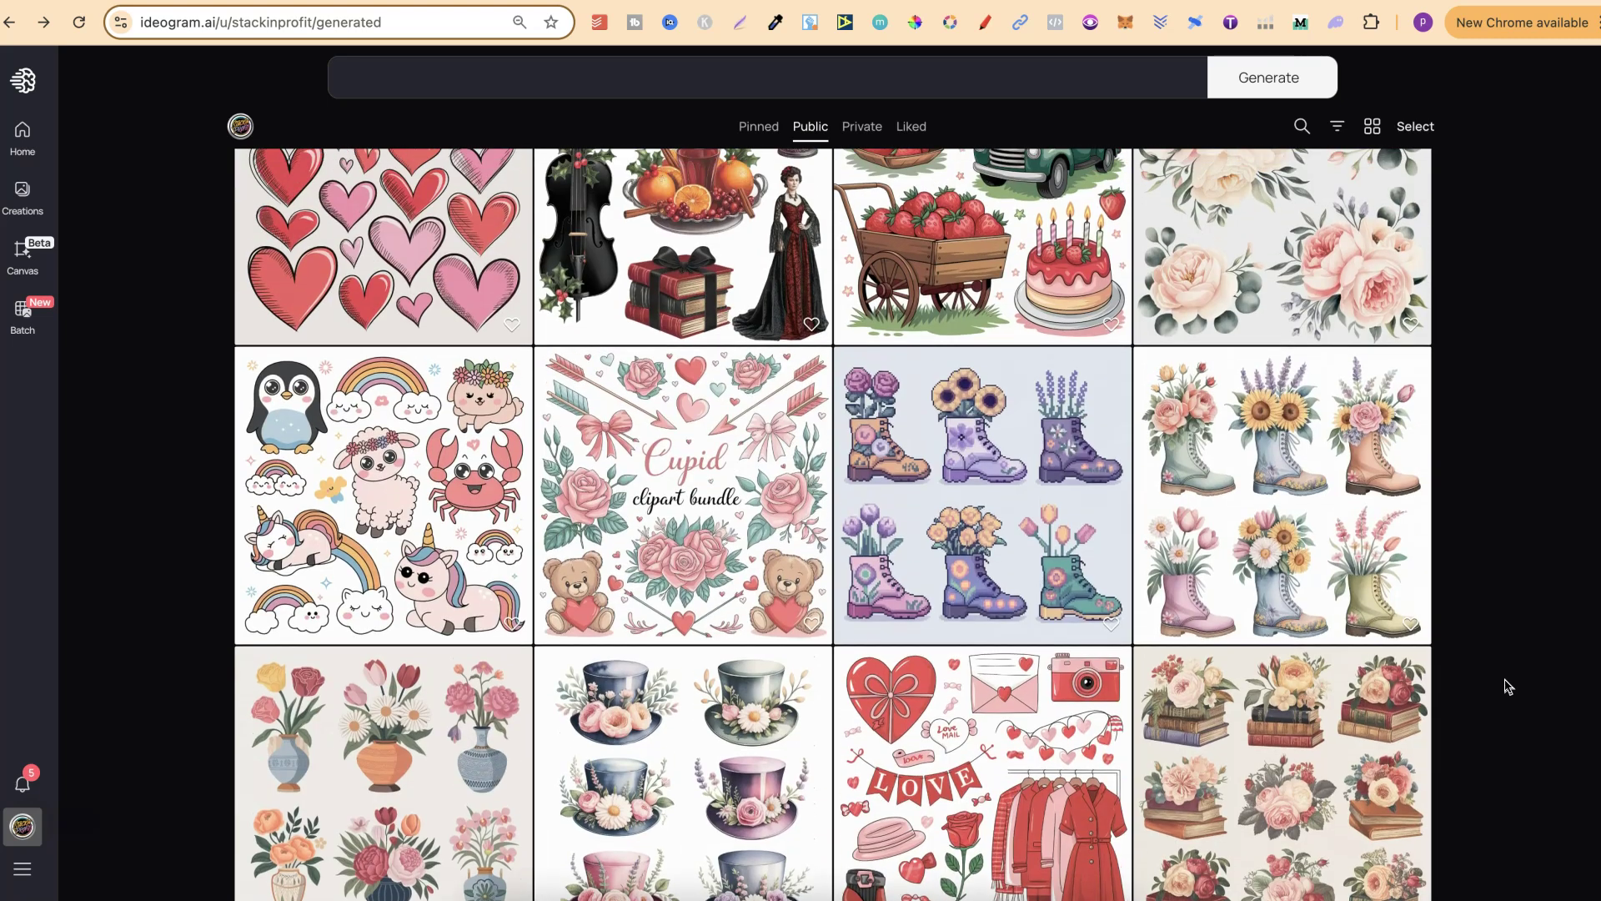
{"action": "scroll", "coordinate": [1508, 686], "scroll_direction": "up", "scroll_amount": 2}
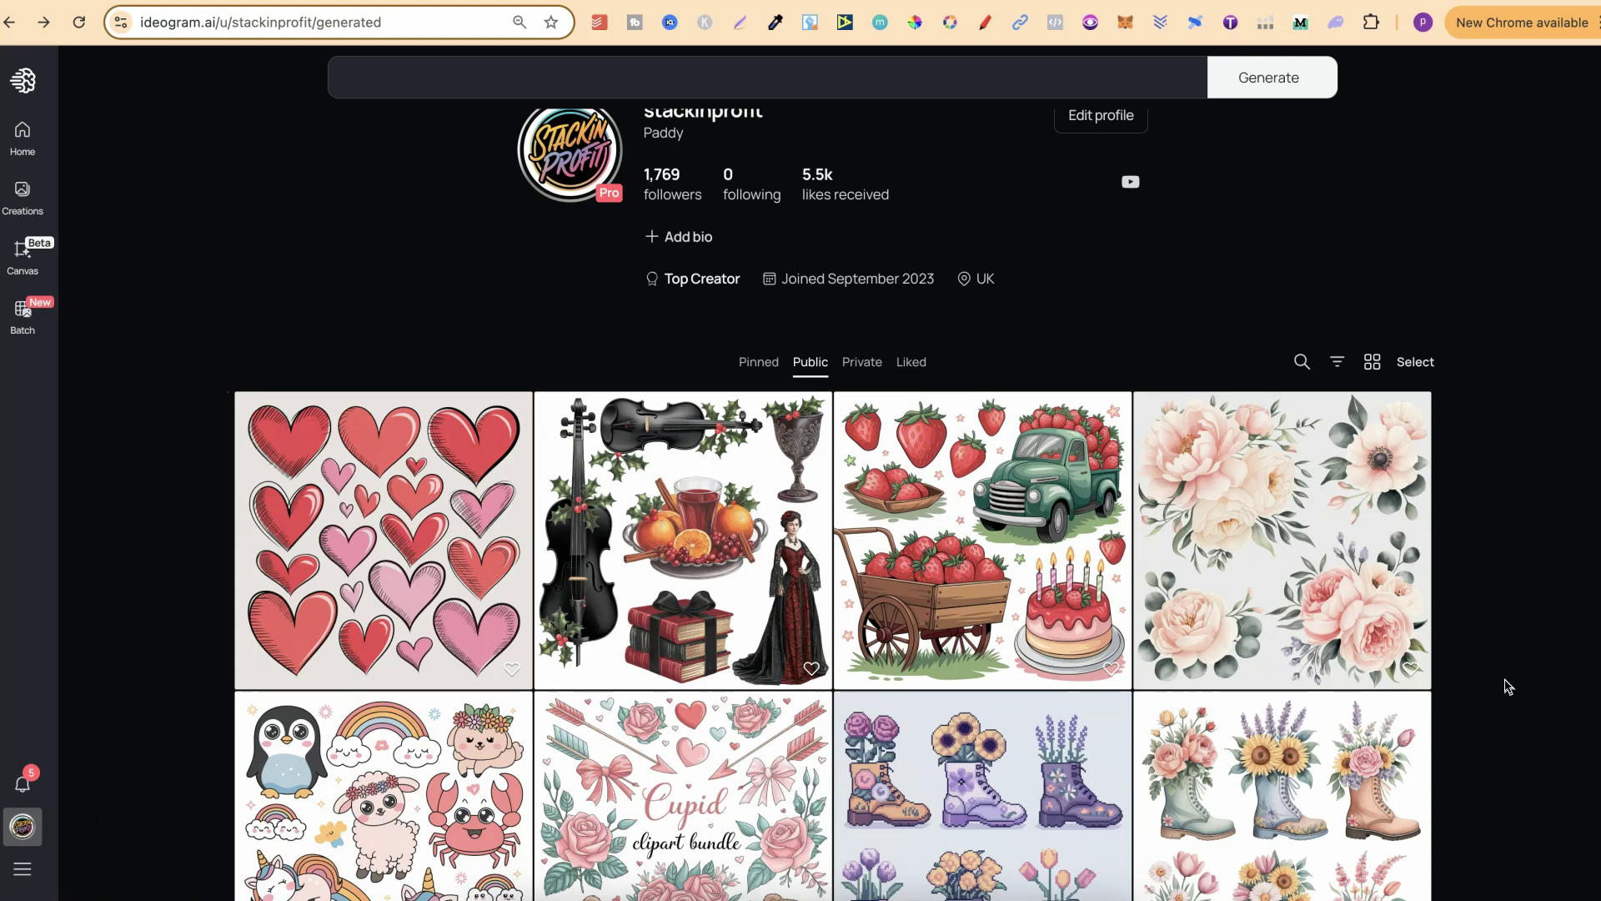
{"action": "scroll", "coordinate": [1508, 687], "scroll_direction": "down", "scroll_amount": 2}
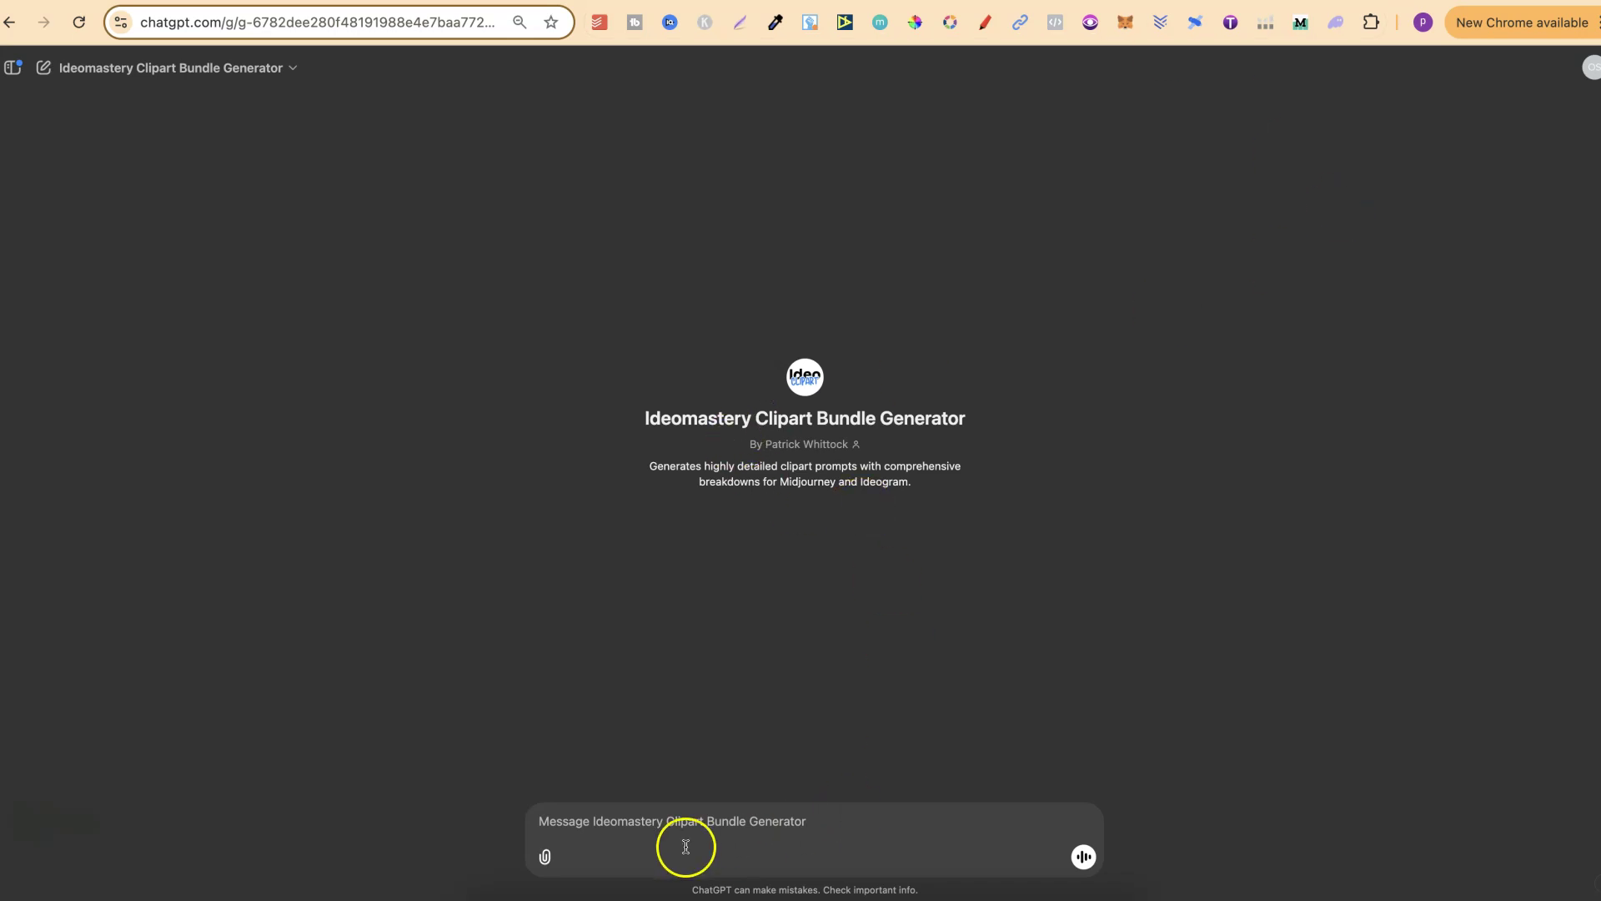
{"action": "left_click", "coordinate": [622, 825]}
{"action": "type", "text": "6 watercolor rabbits wearing straw hats"}
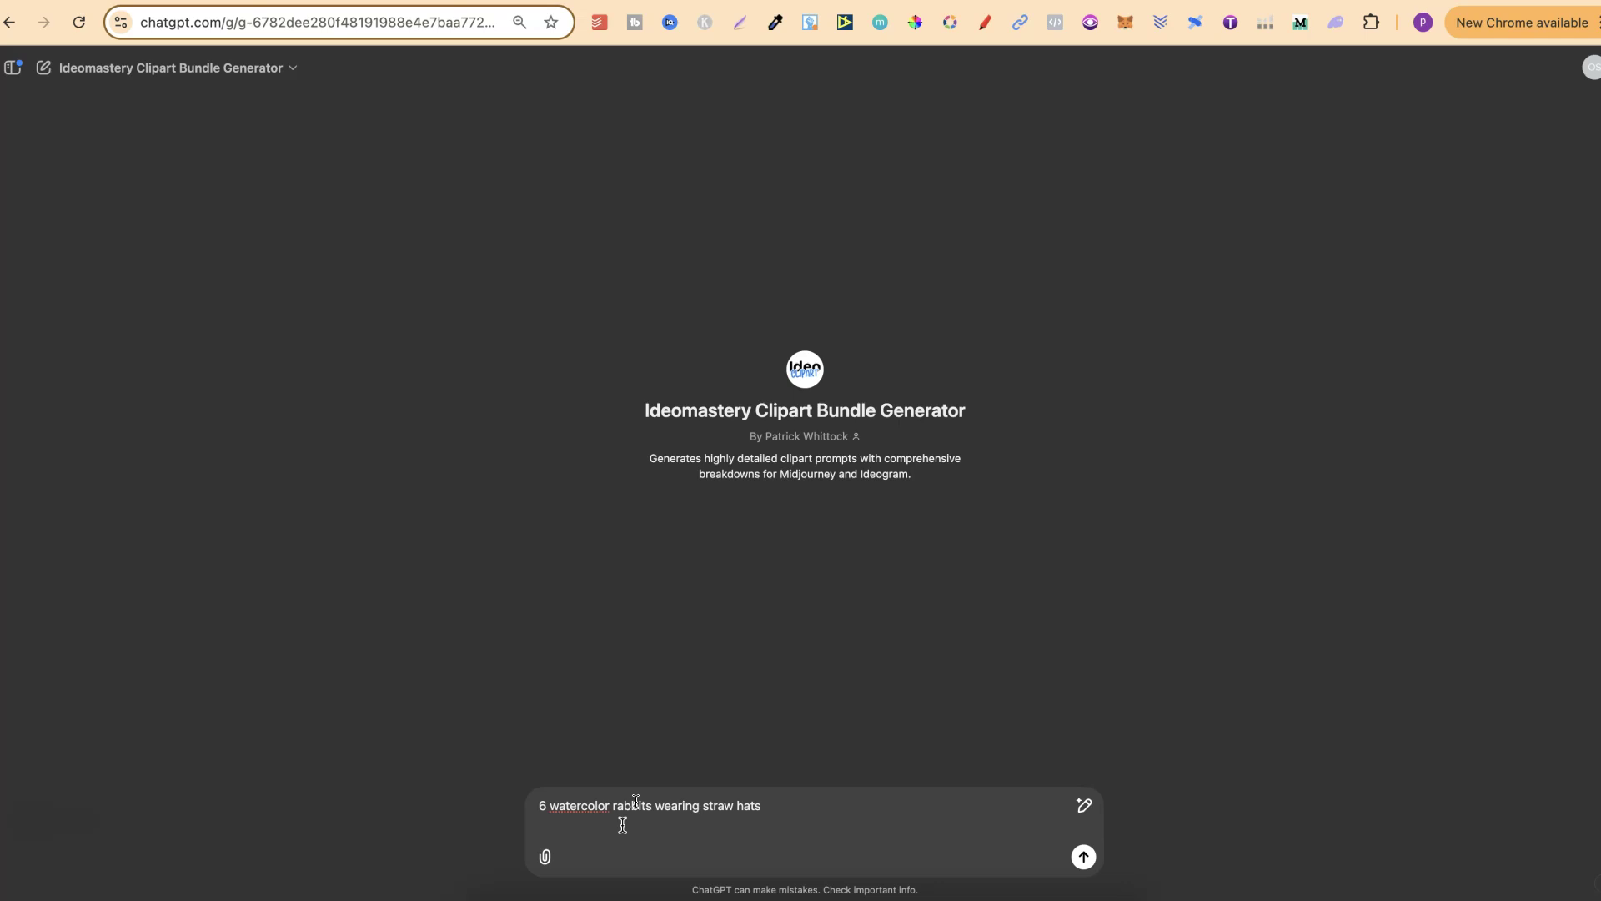
{"action": "key", "text": "Return"}
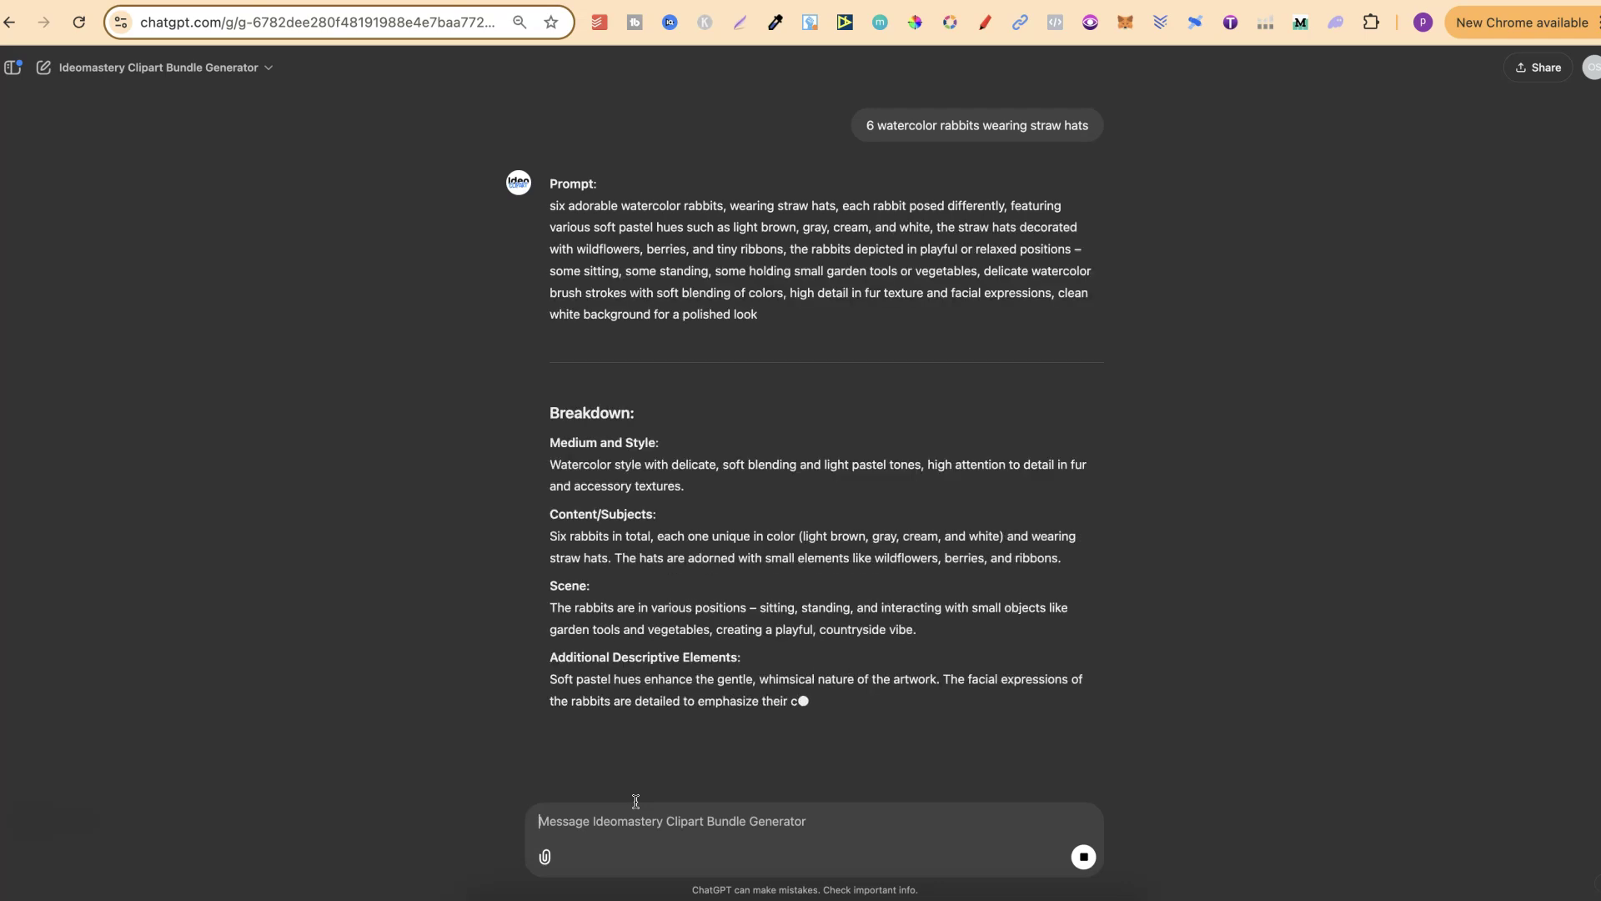
{"action": "triple_click", "coordinate": [738, 233]}
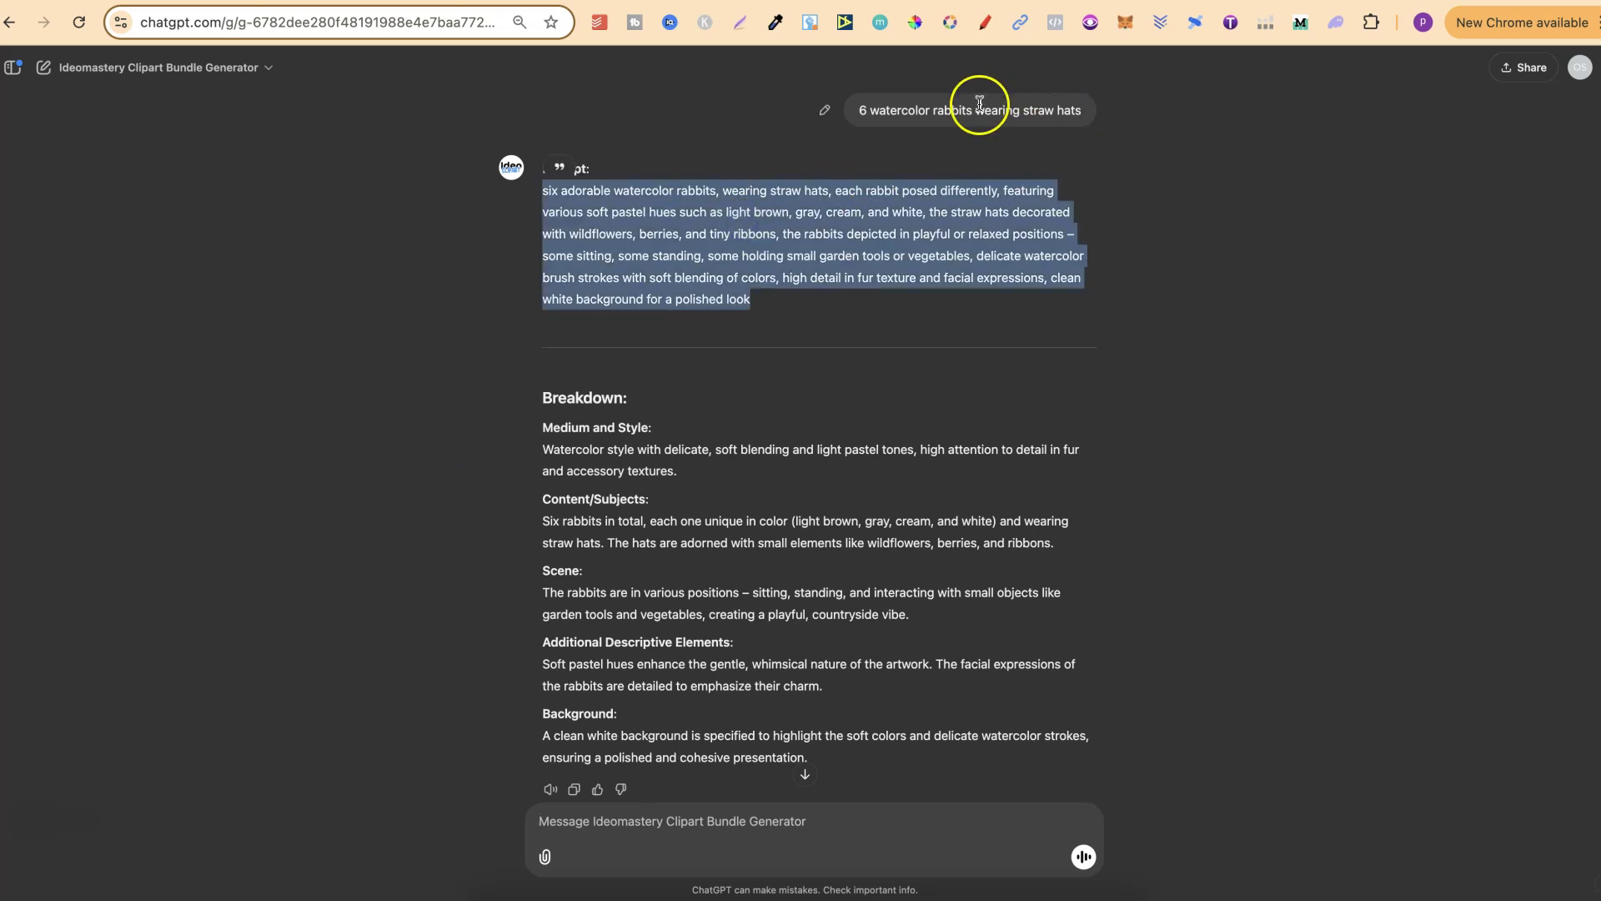
{"action": "scroll", "coordinate": [1084, 559], "scroll_direction": "down", "scroll_amount": 1}
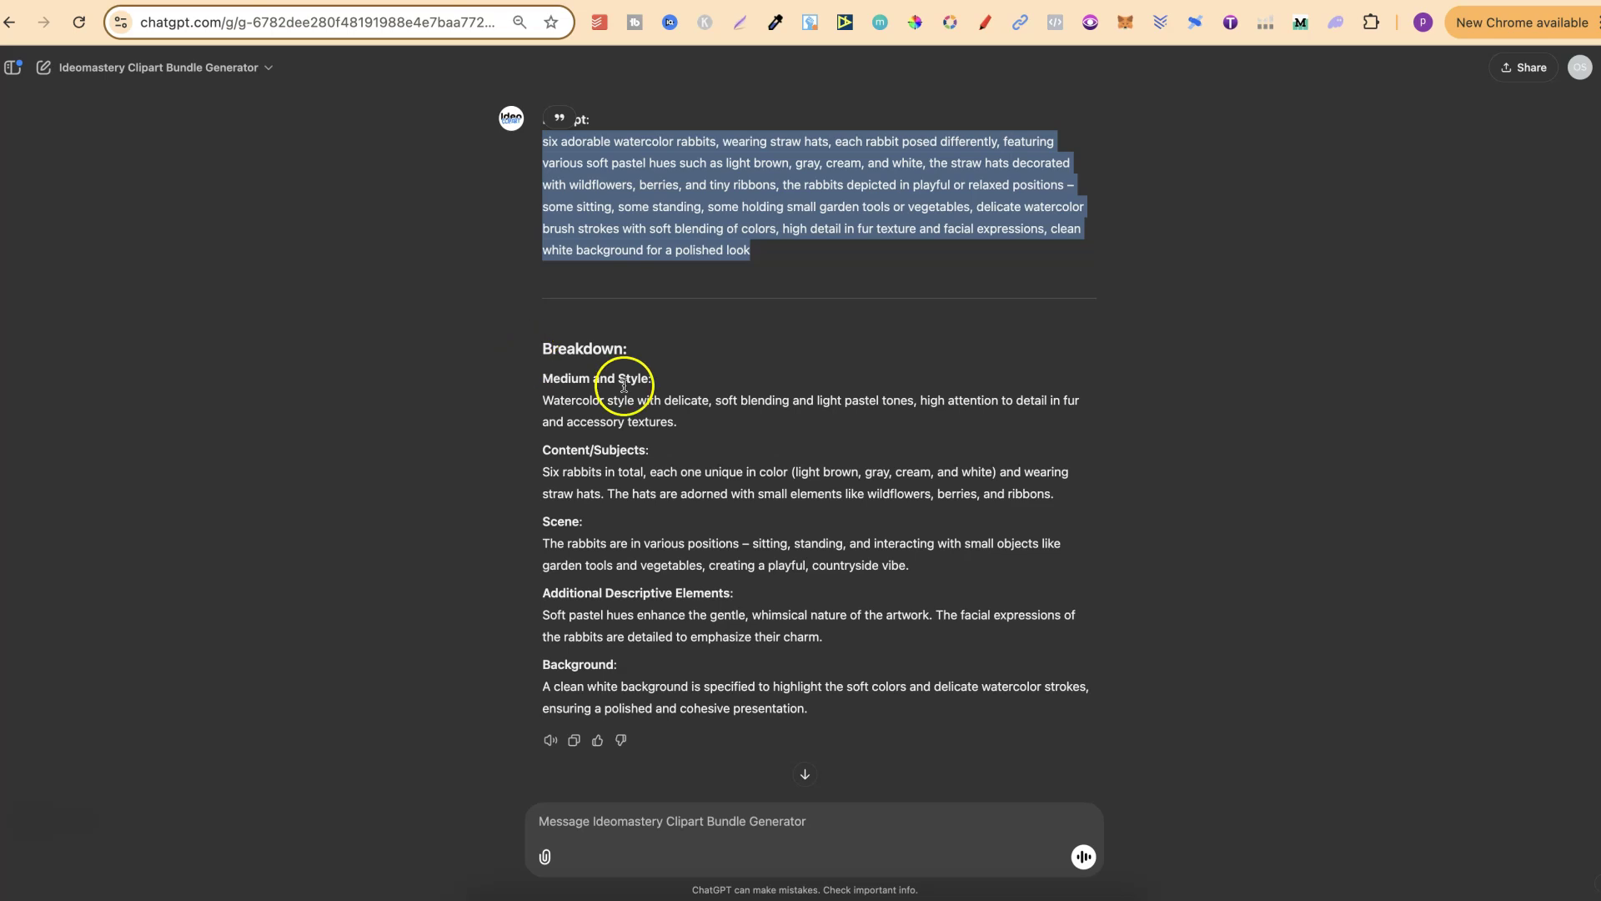
{"action": "left_click", "coordinate": [825, 272]}
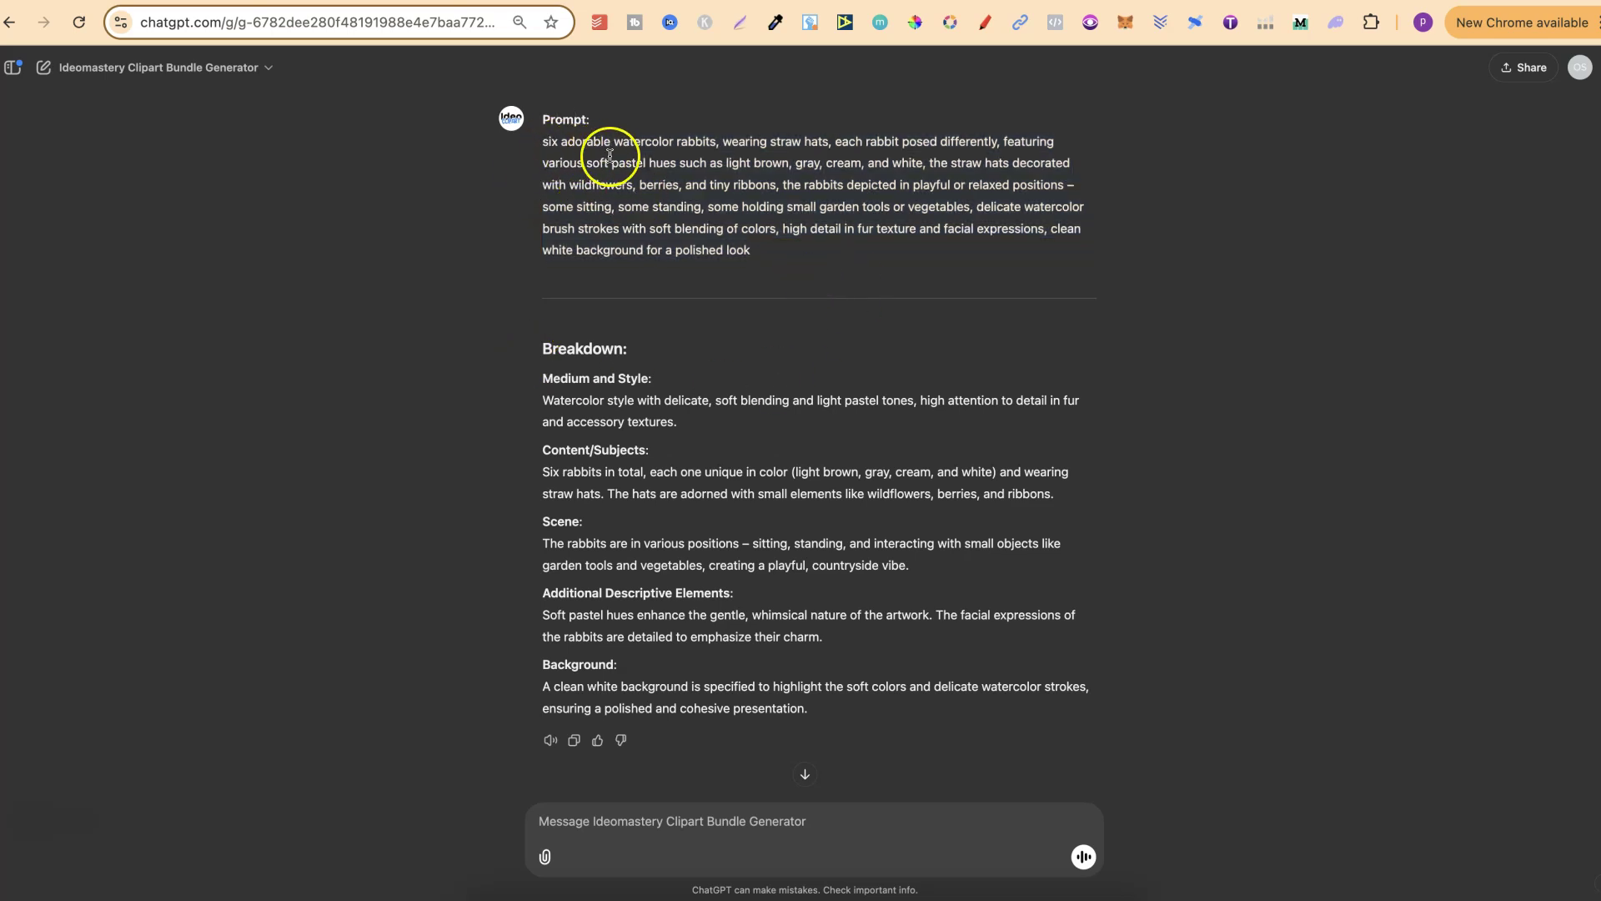
{"action": "scroll", "coordinate": [738, 158], "scroll_direction": "up", "scroll_amount": 1}
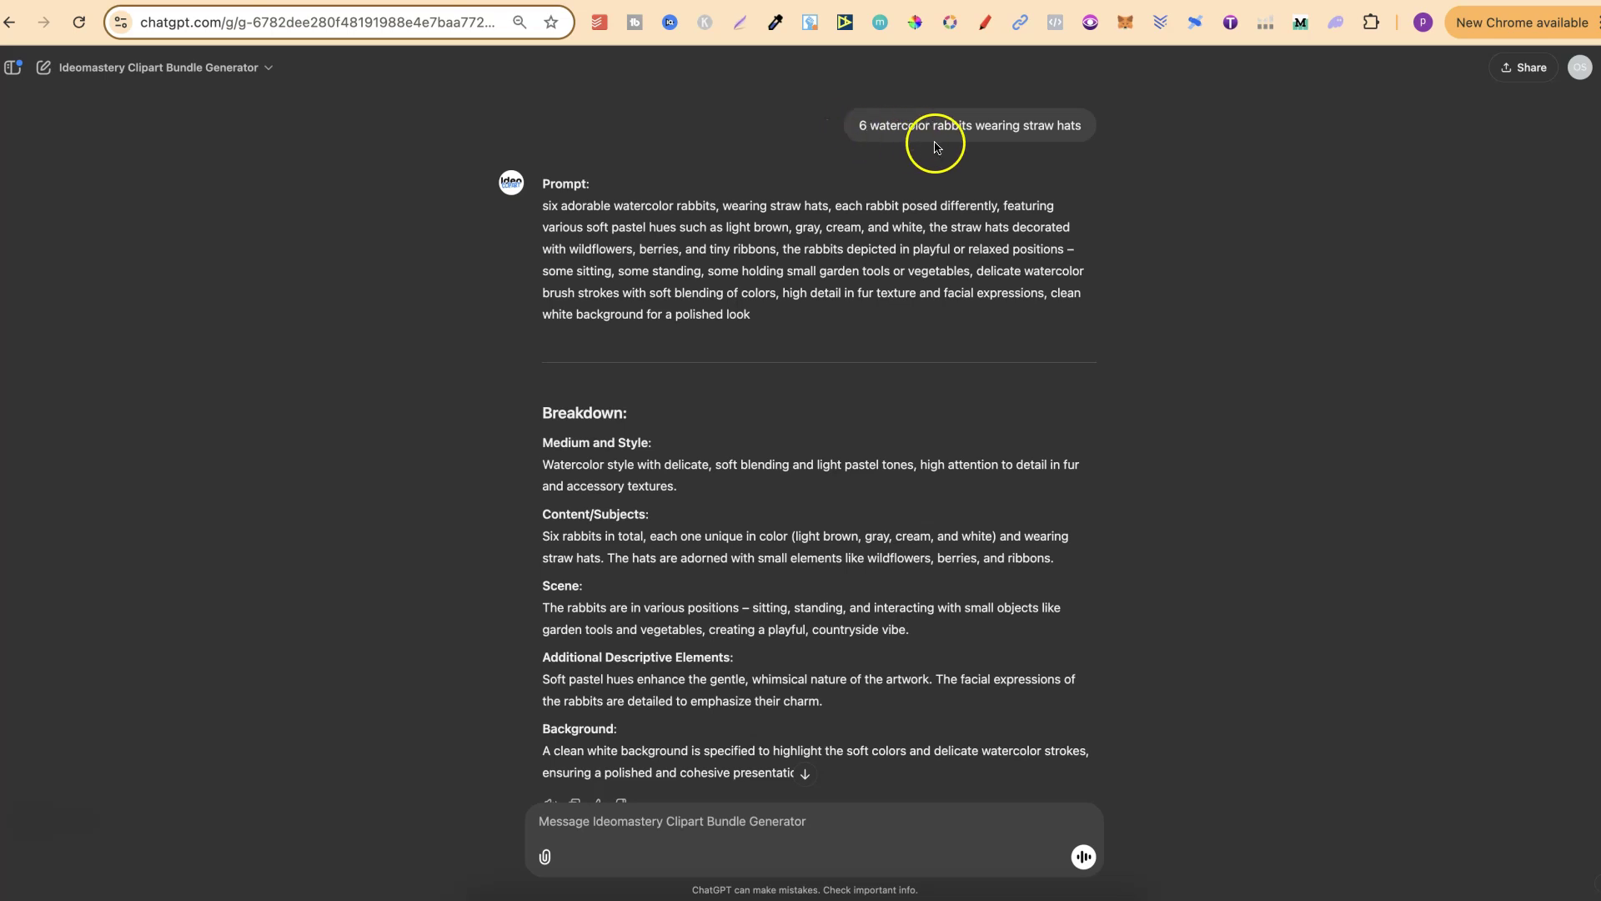
{"action": "scroll", "coordinate": [1129, 410], "scroll_direction": "down", "scroll_amount": 1}
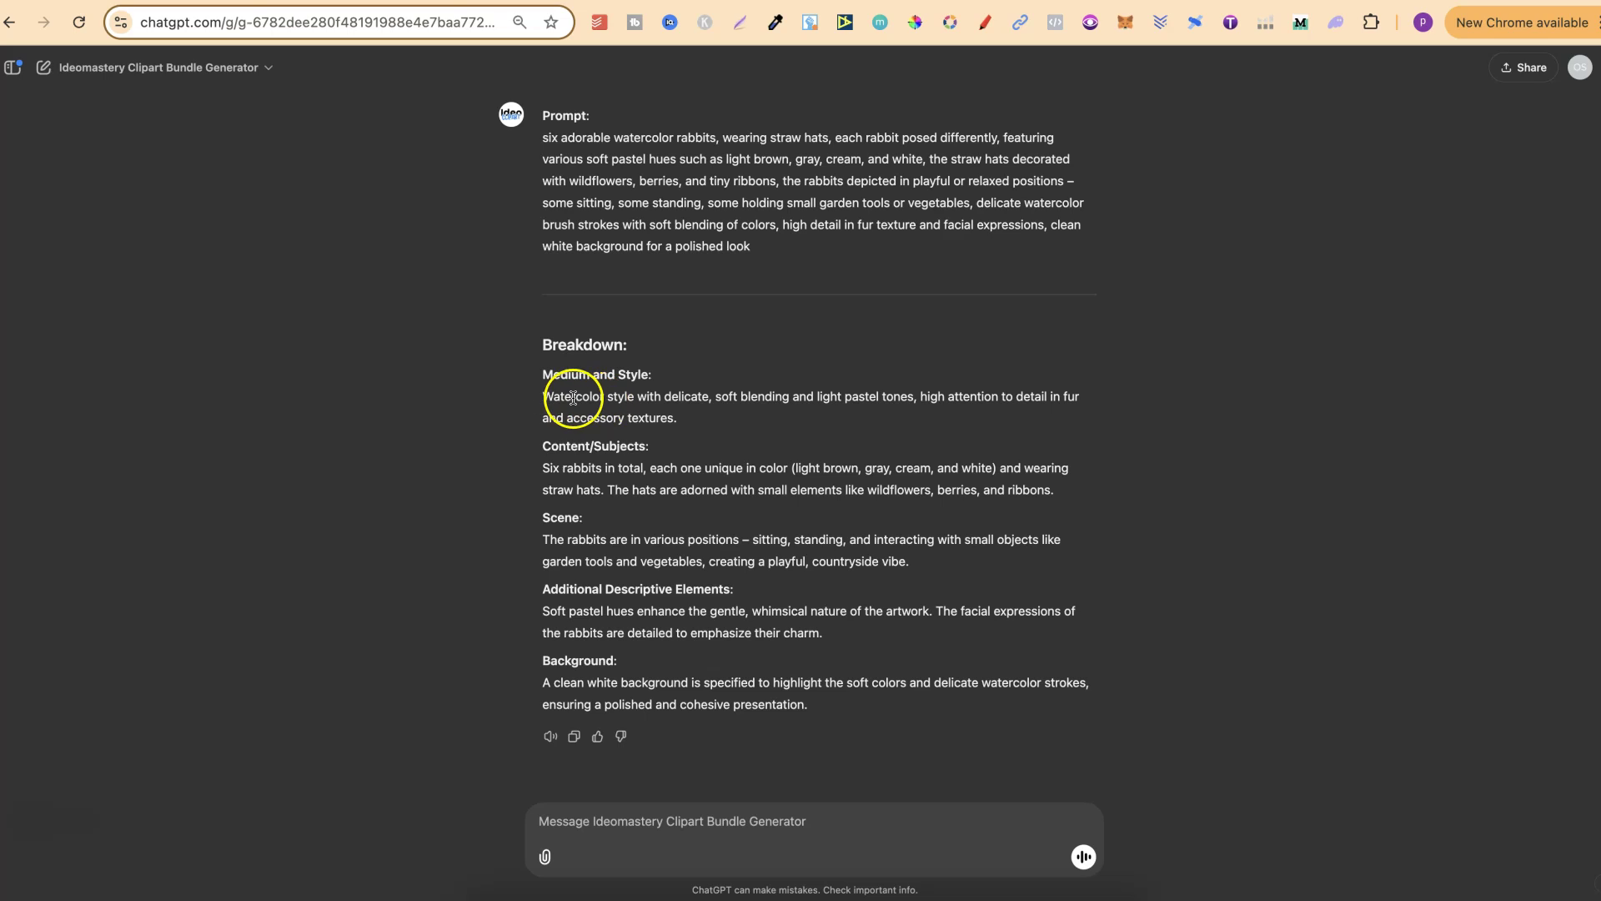
{"action": "double_click", "coordinate": [573, 397]}
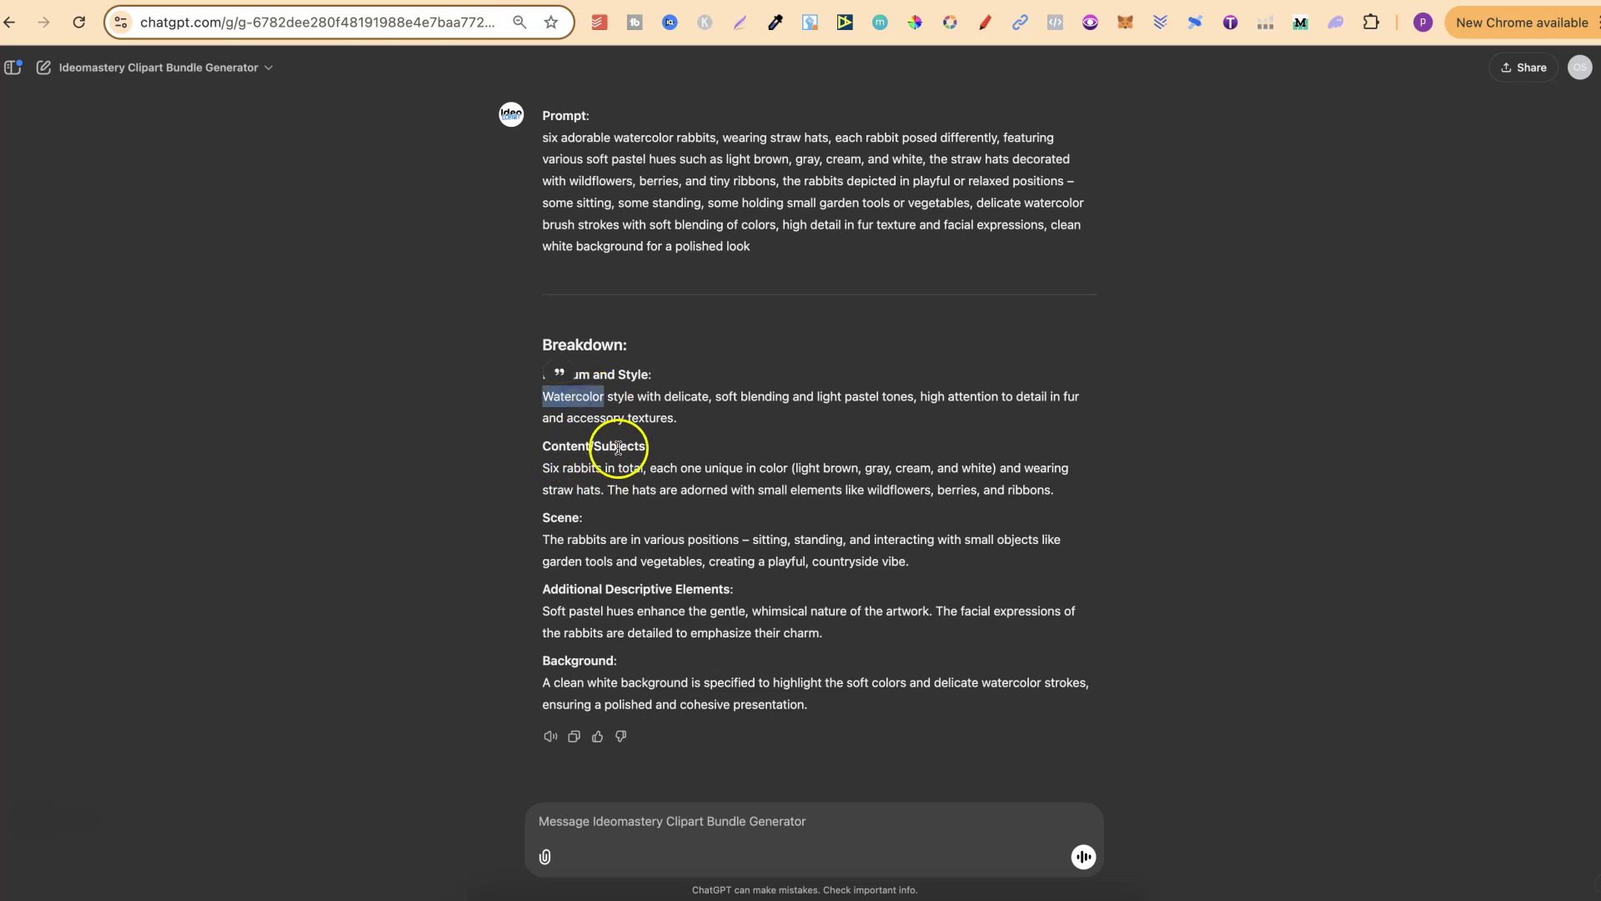
{"action": "left_click_drag", "start_coordinate": [543, 467], "coordinate": [853, 505]}
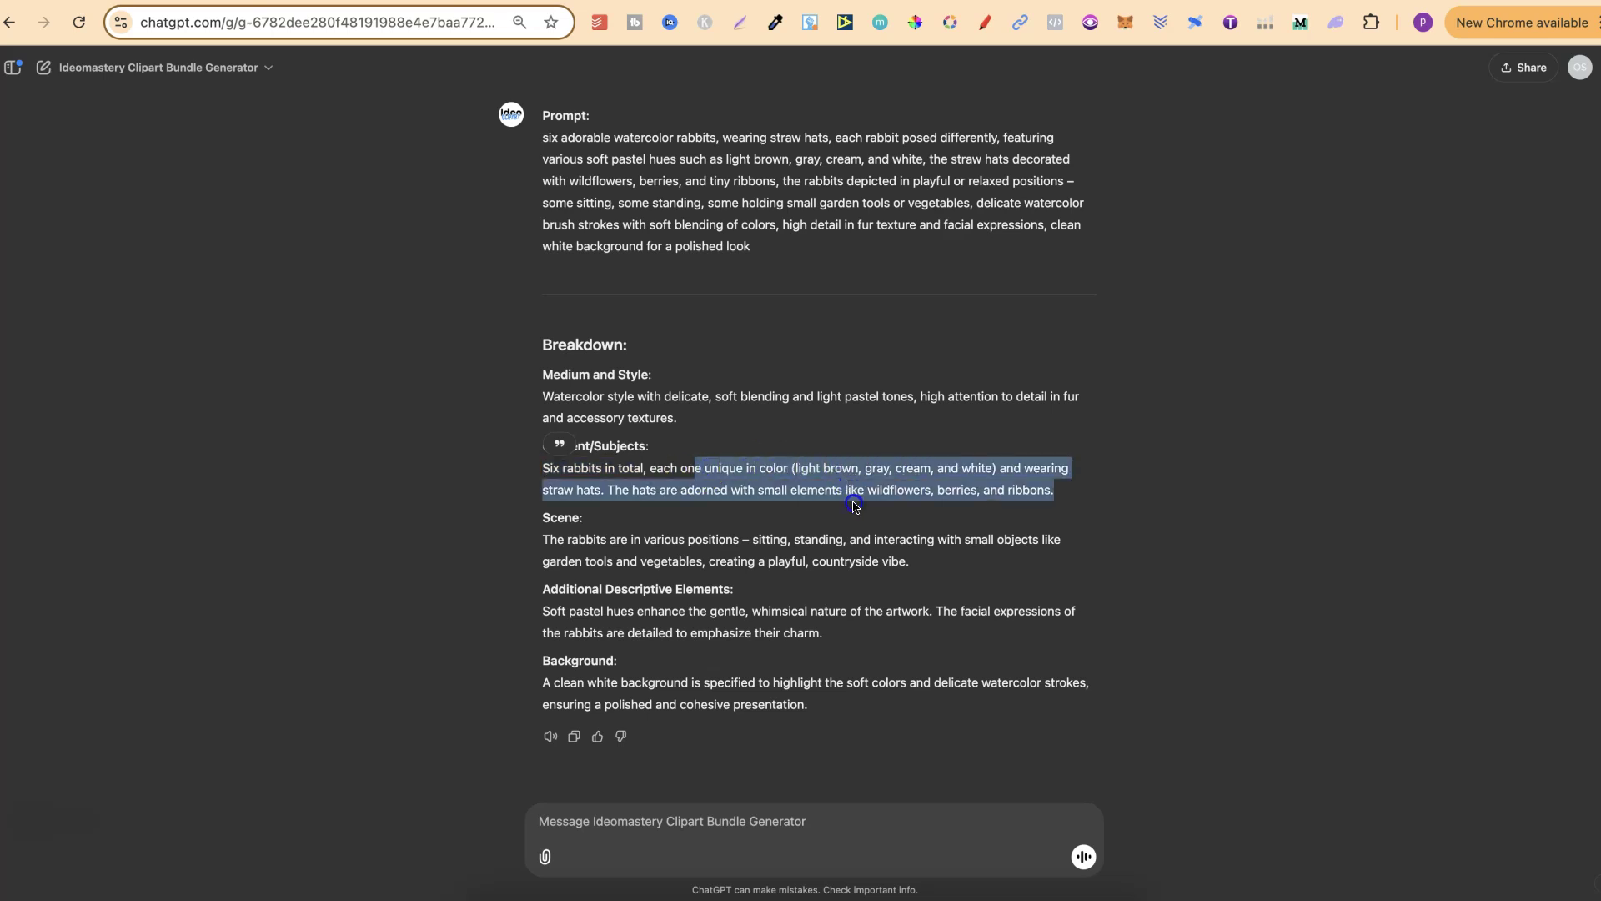
{"action": "left_click", "coordinate": [1293, 537]}
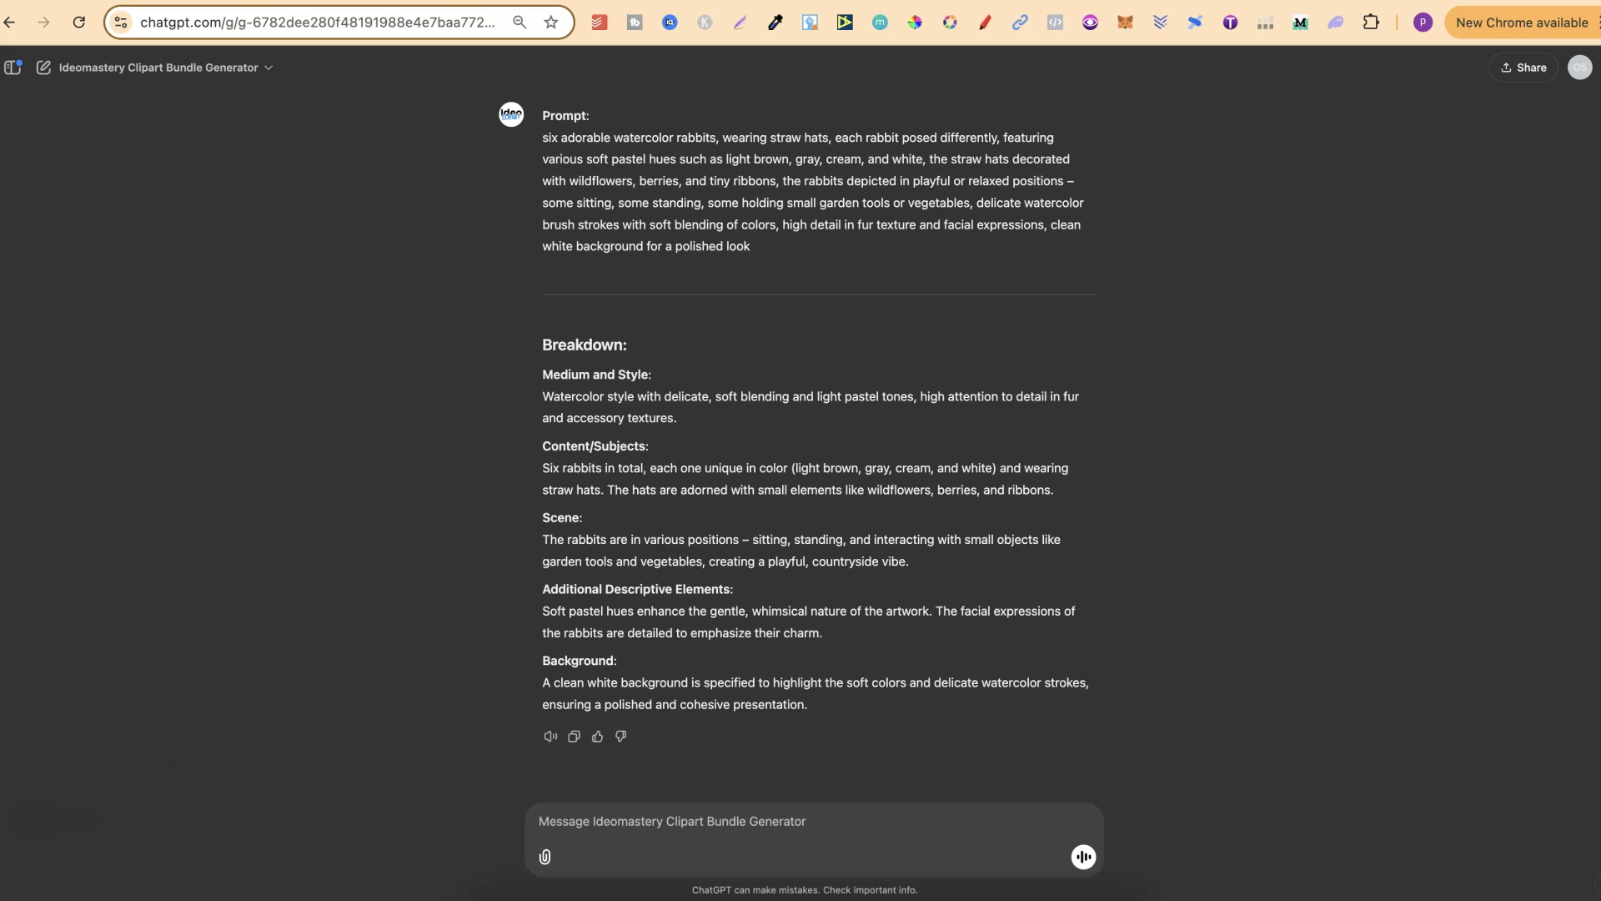
{"action": "left_click", "coordinate": [87, 825]}
Browse the IdeoMastery Gumroad course listing and the free 100 Ideogram Prompts page
{"action": "left_click", "coordinate": [1409, 1]}
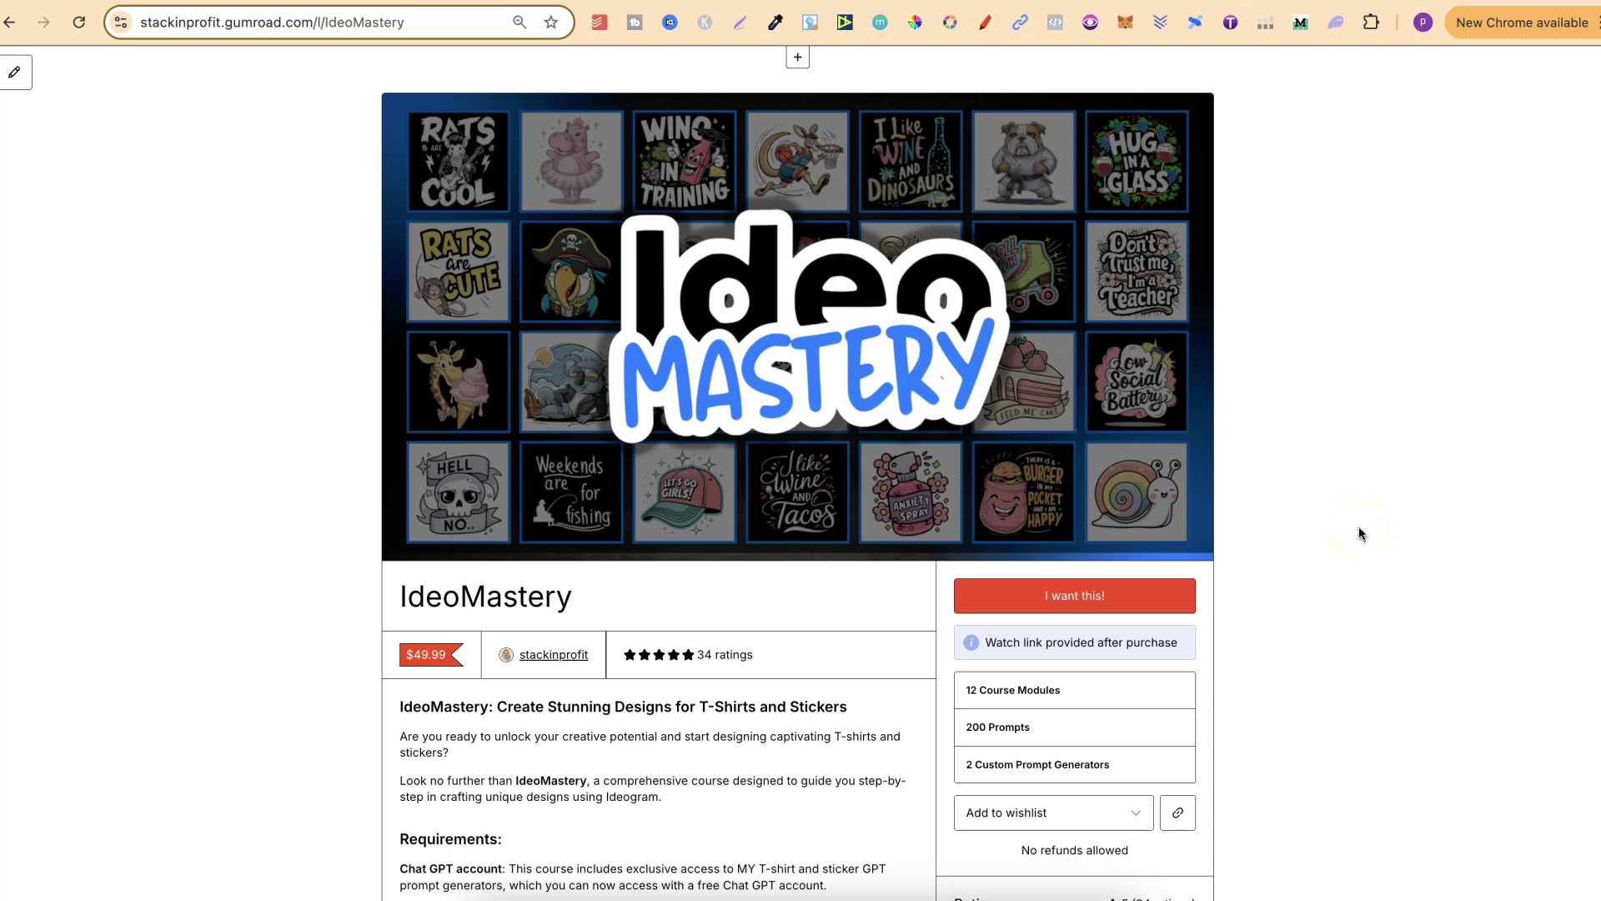
{"action": "scroll", "coordinate": [1358, 527], "scroll_direction": "down", "scroll_amount": 2}
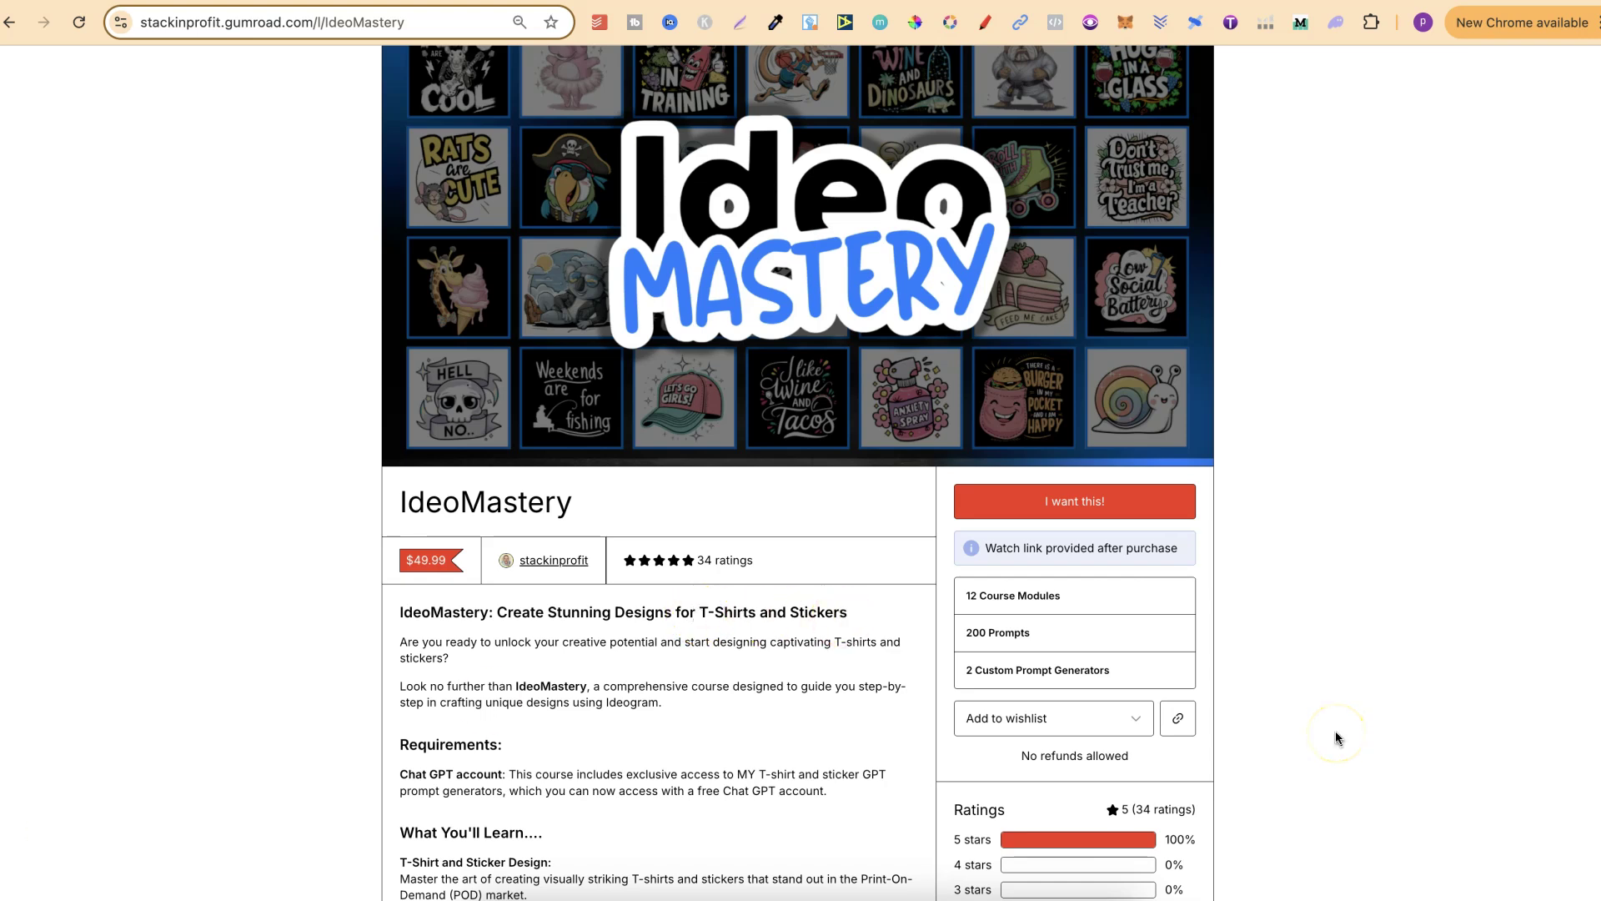
{"action": "scroll", "coordinate": [1334, 730], "scroll_direction": "down", "scroll_amount": 10}
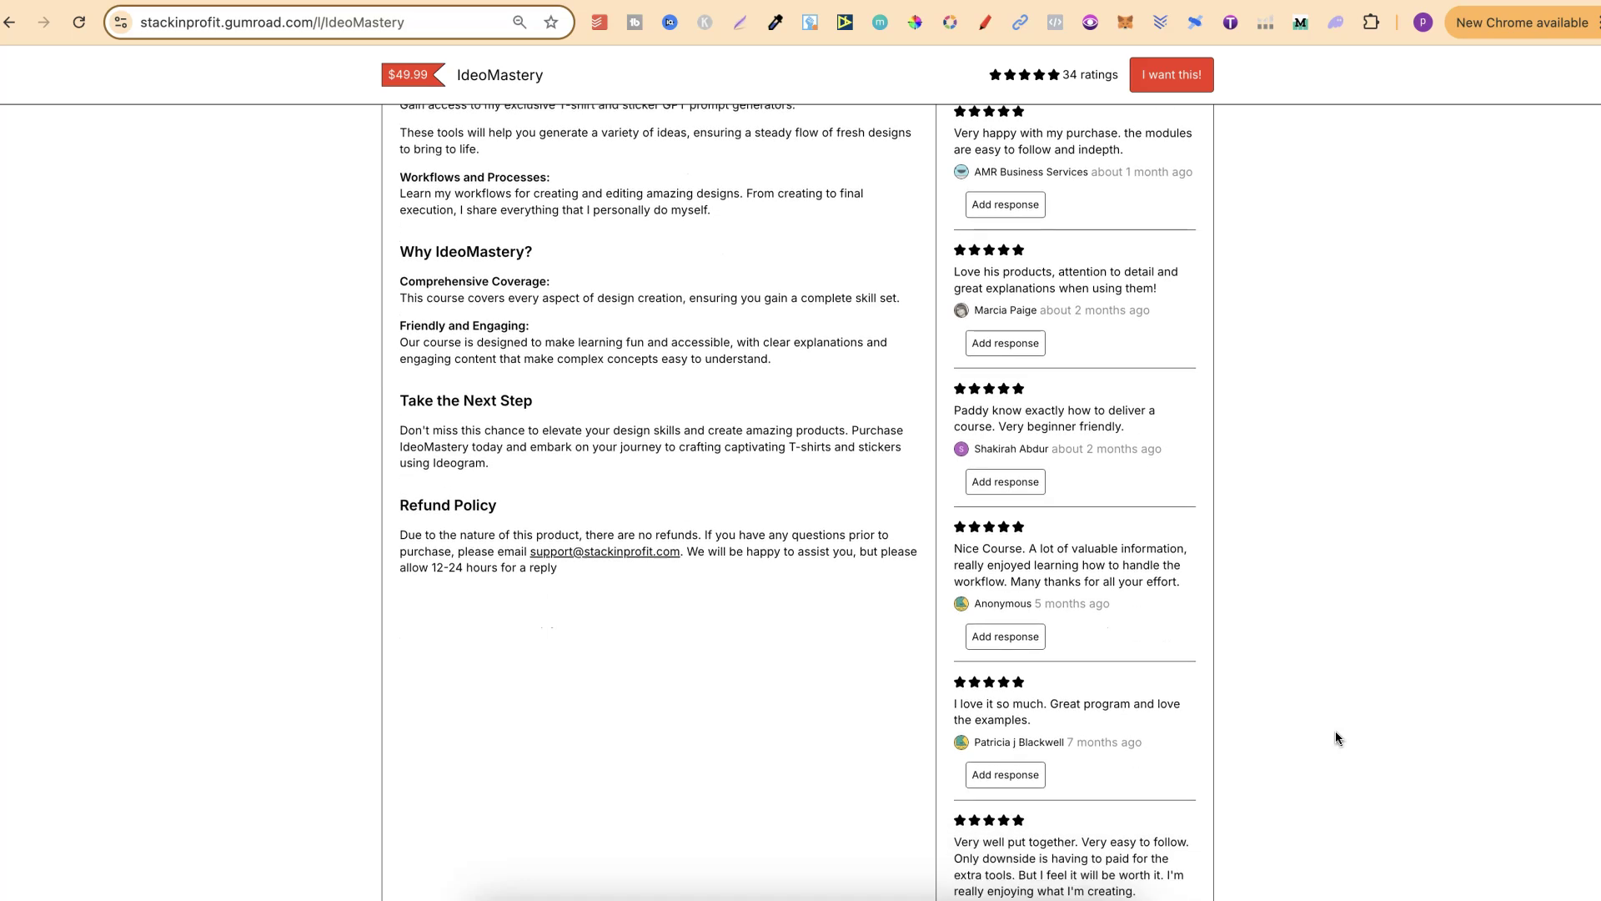
{"action": "scroll", "coordinate": [1335, 733], "scroll_direction": "up", "scroll_amount": 3}
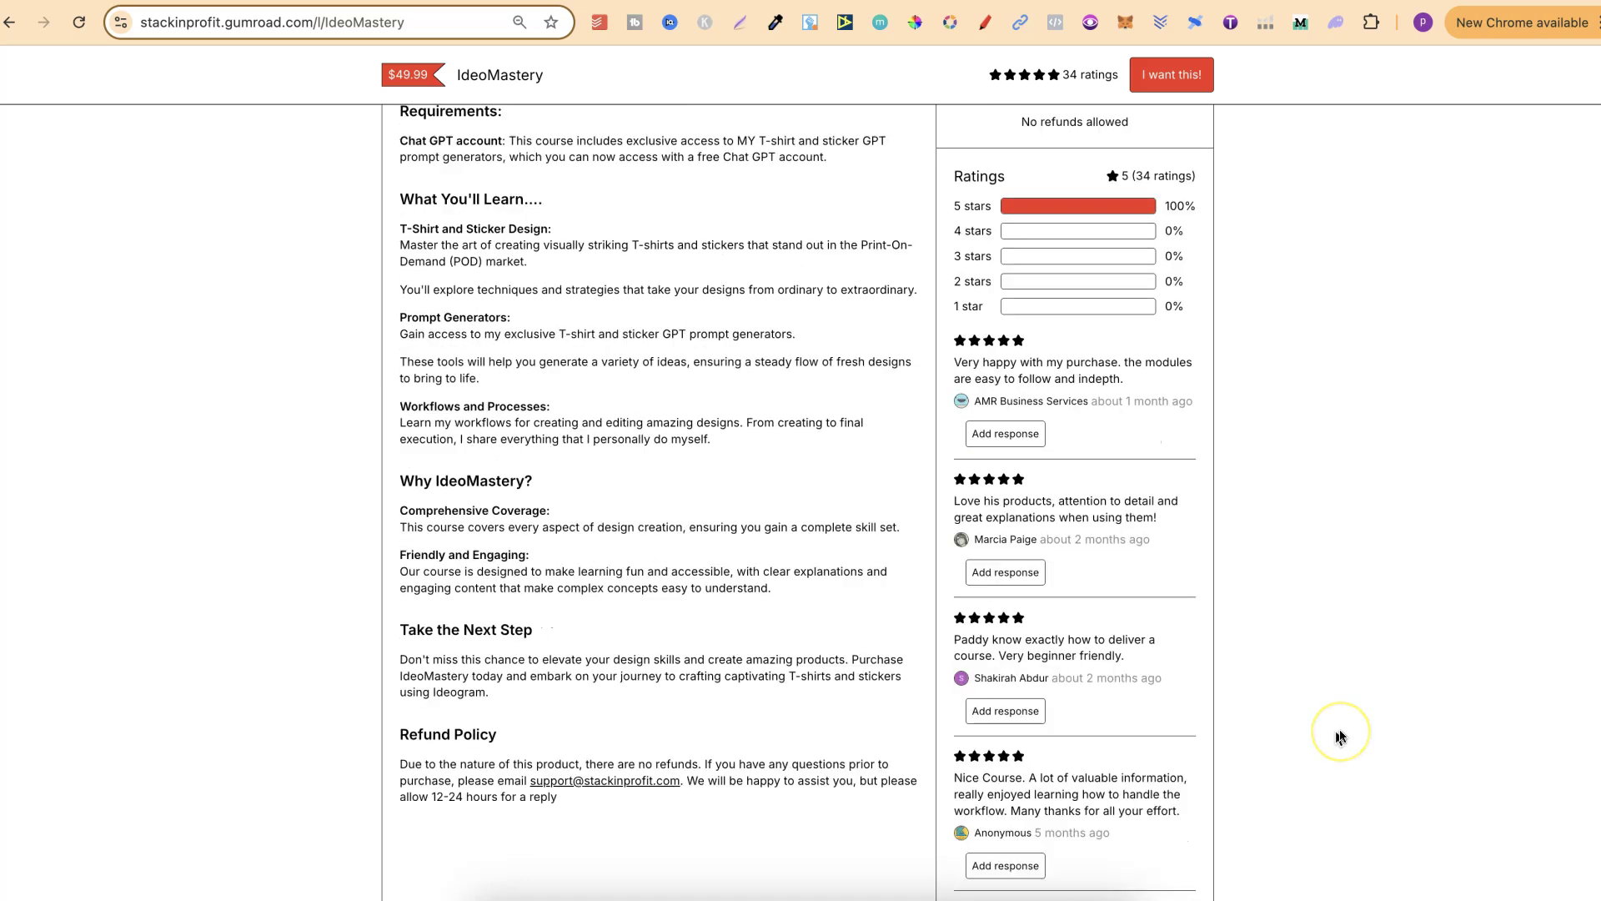
{"action": "scroll", "coordinate": [1340, 736], "scroll_direction": "up", "scroll_amount": 7}
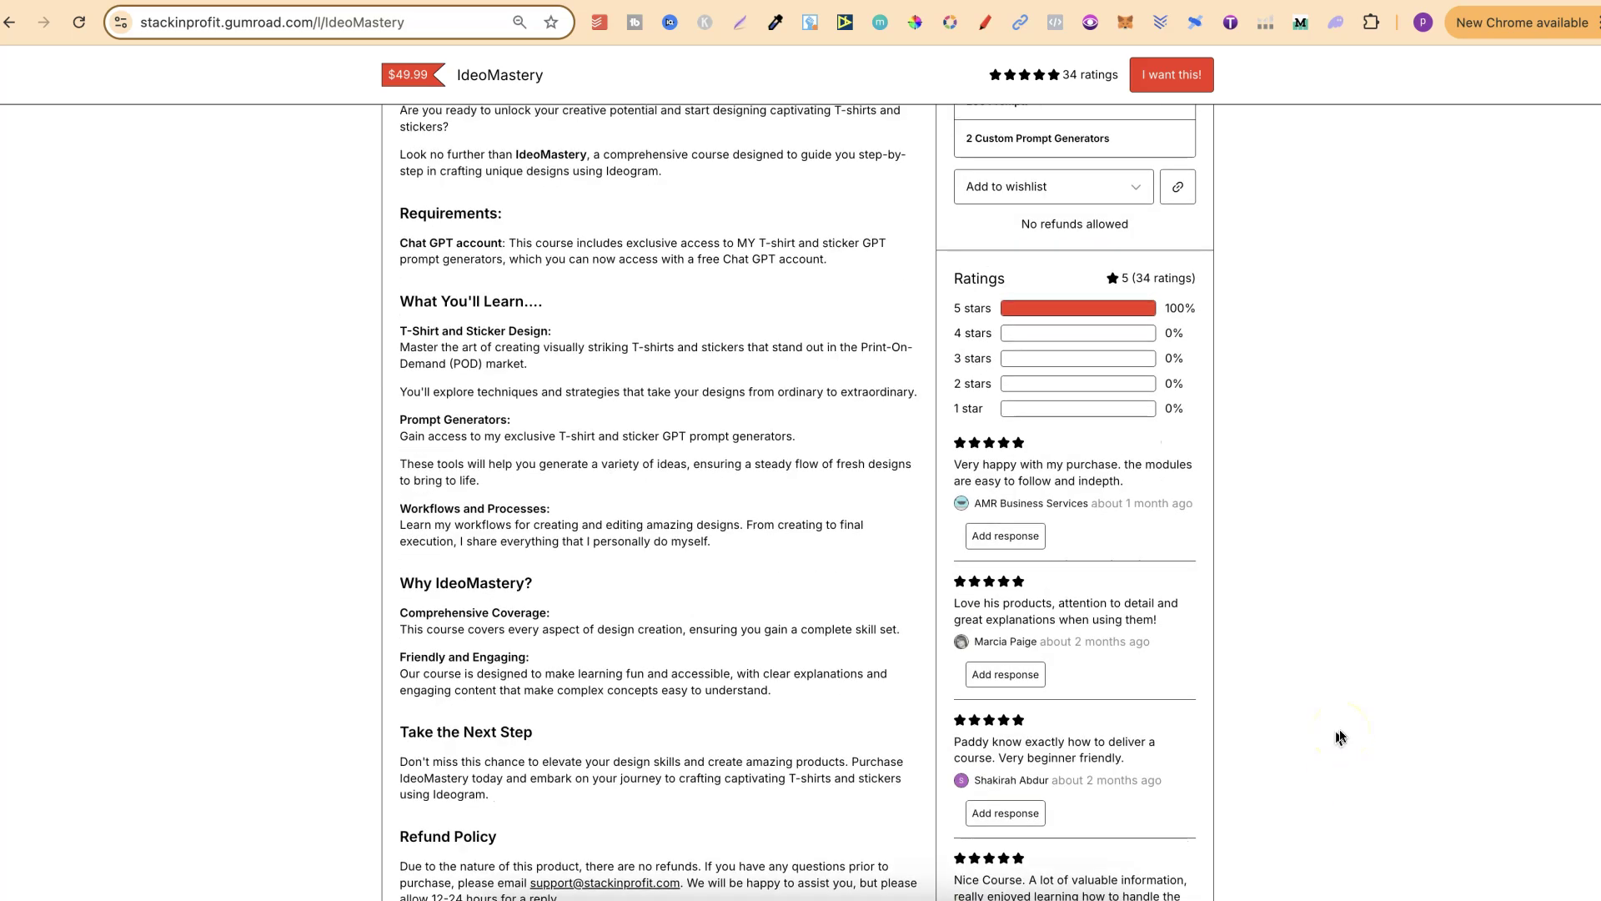
{"action": "scroll", "coordinate": [1340, 737], "scroll_direction": "up", "scroll_amount": 3}
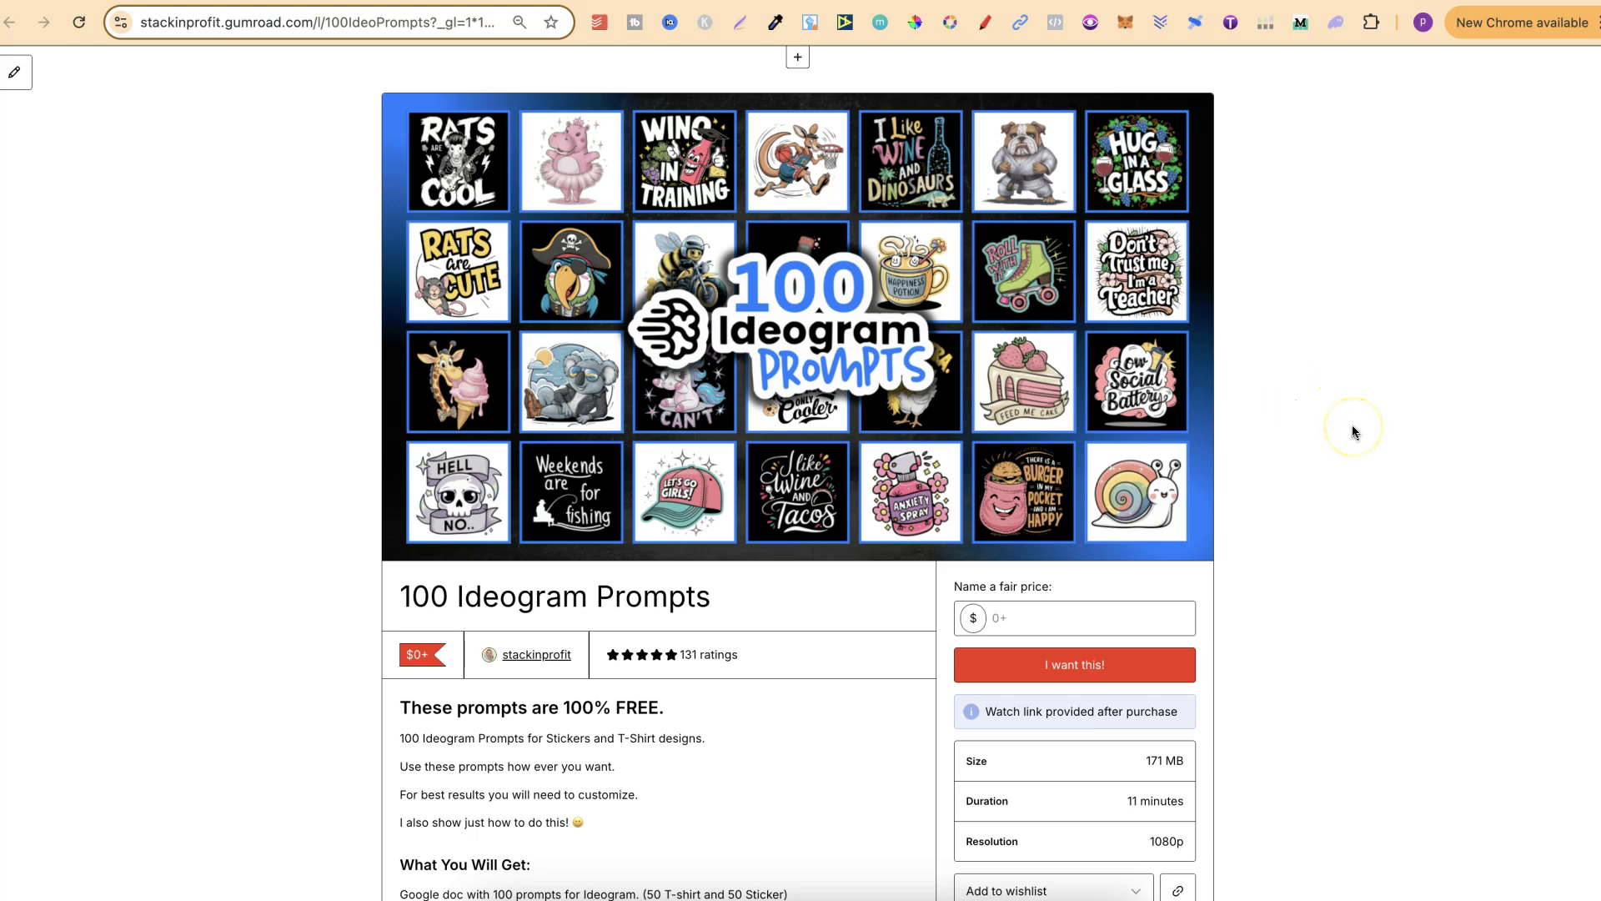
{"action": "scroll", "coordinate": [1352, 432], "scroll_direction": "down", "scroll_amount": 3}
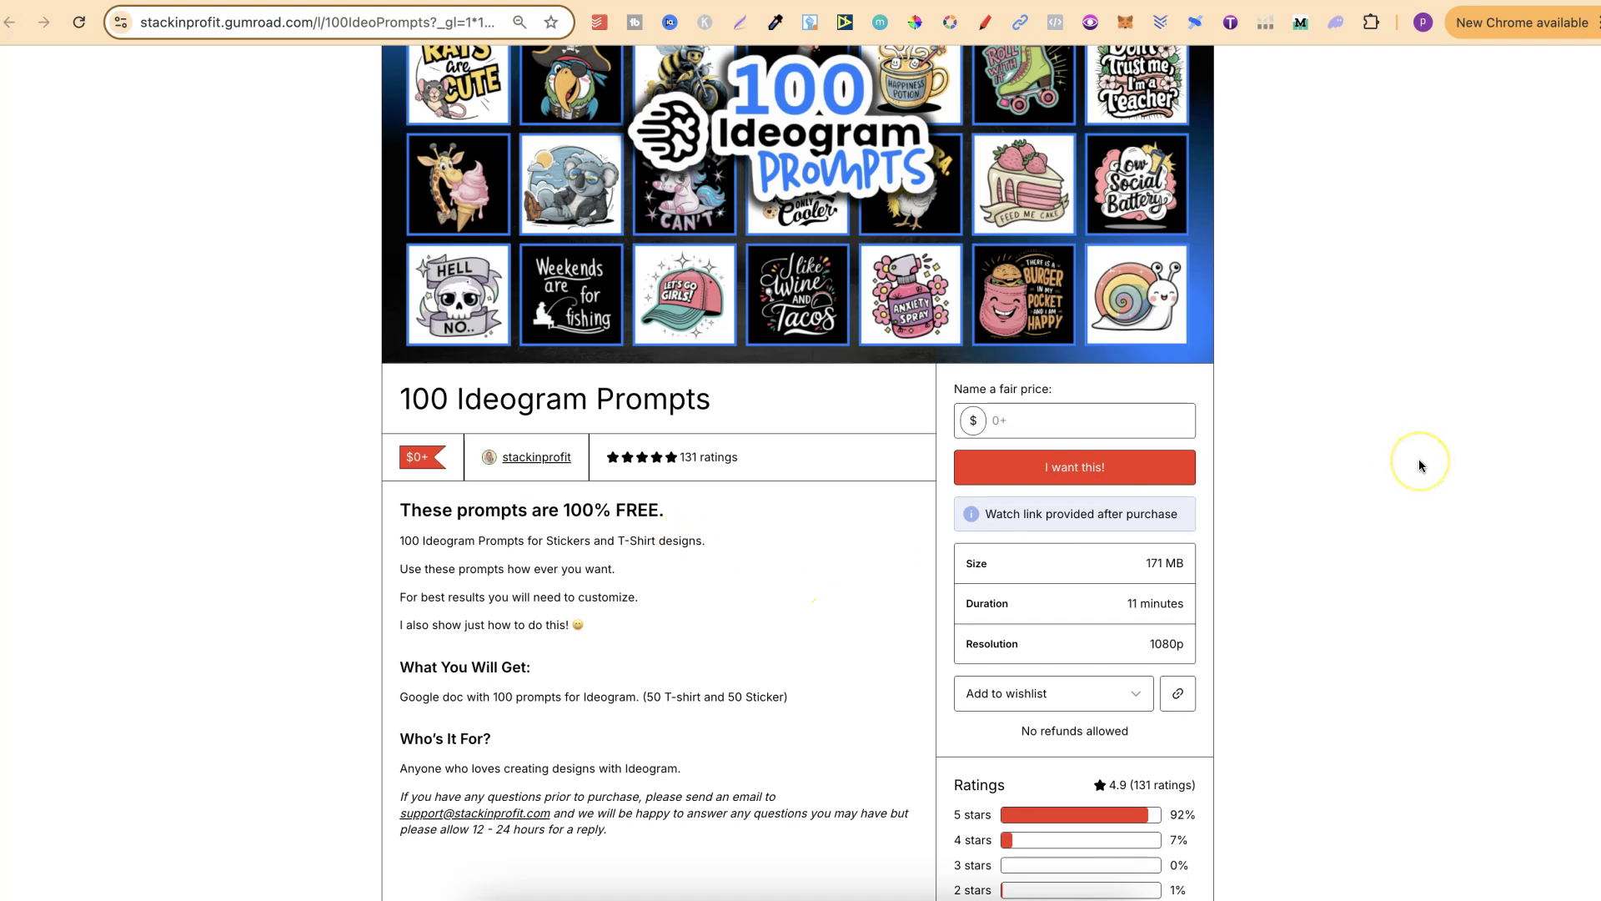
{"action": "scroll", "coordinate": [1422, 467], "scroll_direction": "up", "scroll_amount": 3}
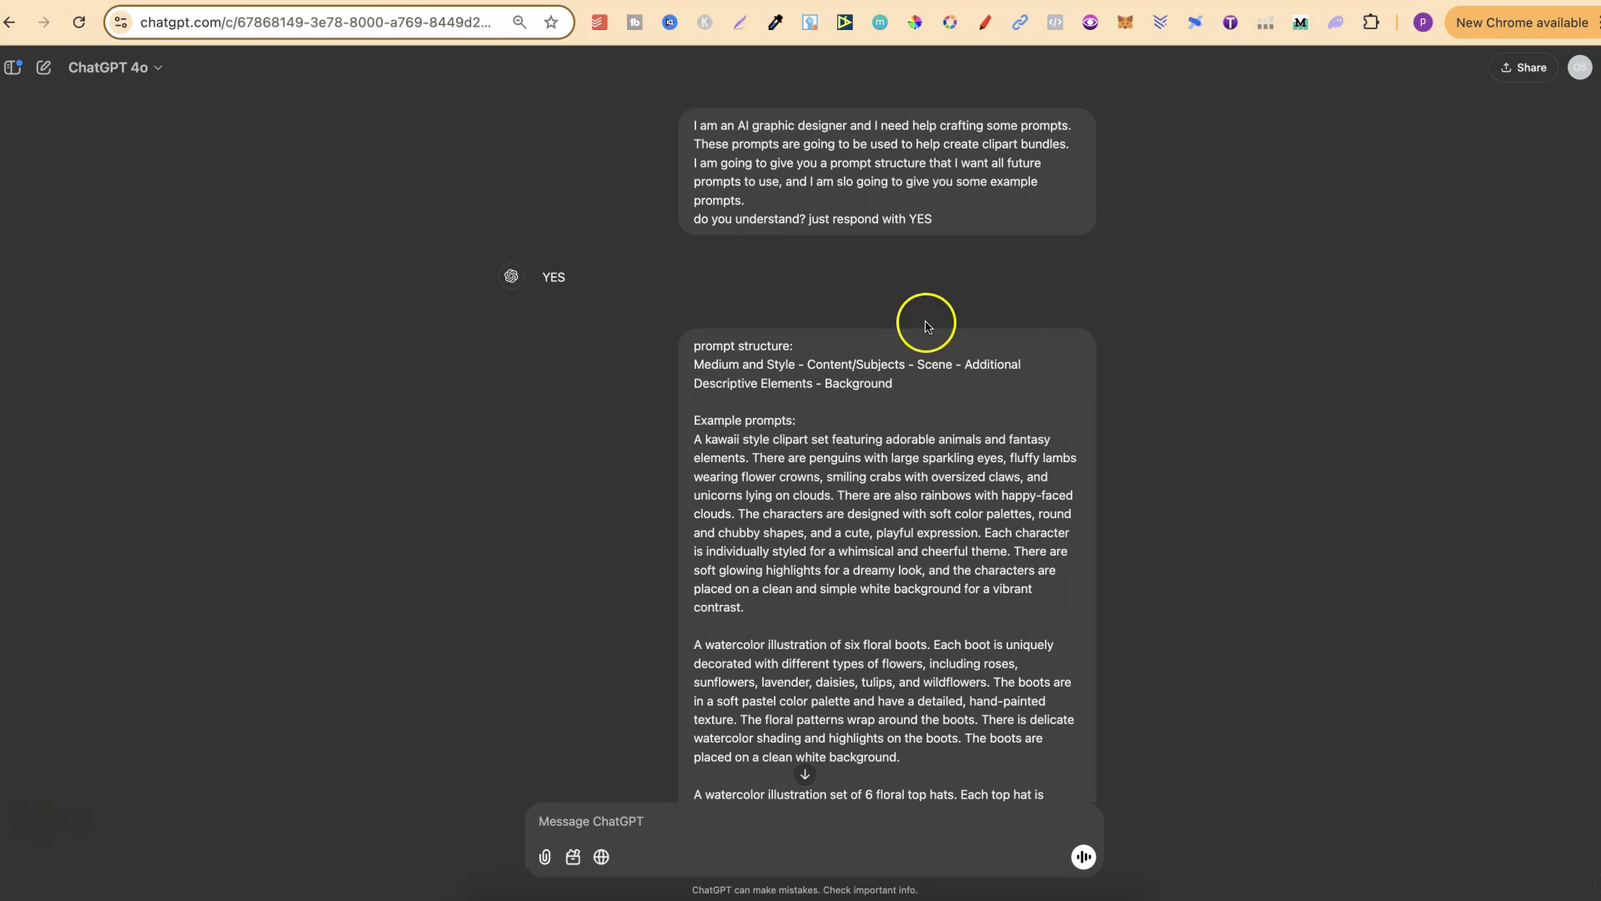
{"action": "left_click_drag", "start_coordinate": [934, 219], "coordinate": [697, 127]}
{"action": "left_click", "coordinate": [698, 127]}
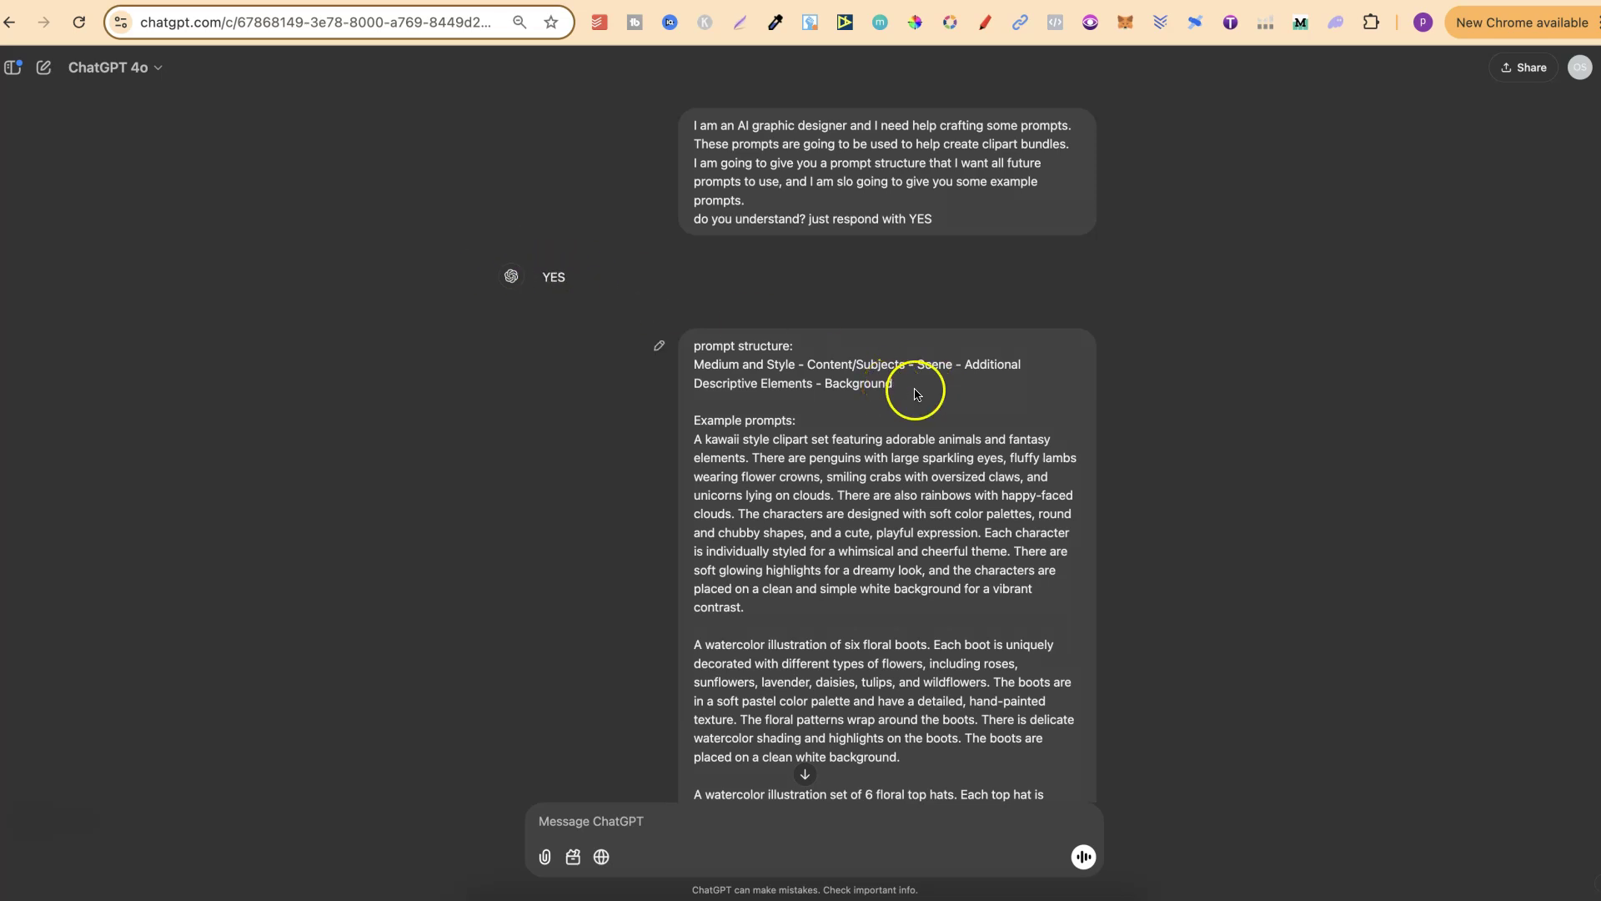
{"action": "left_click_drag", "start_coordinate": [918, 392], "coordinate": [796, 347]}
{"action": "triple_click", "coordinate": [690, 345]}
{"action": "left_click_drag", "start_coordinate": [929, 391], "coordinate": [698, 365]}
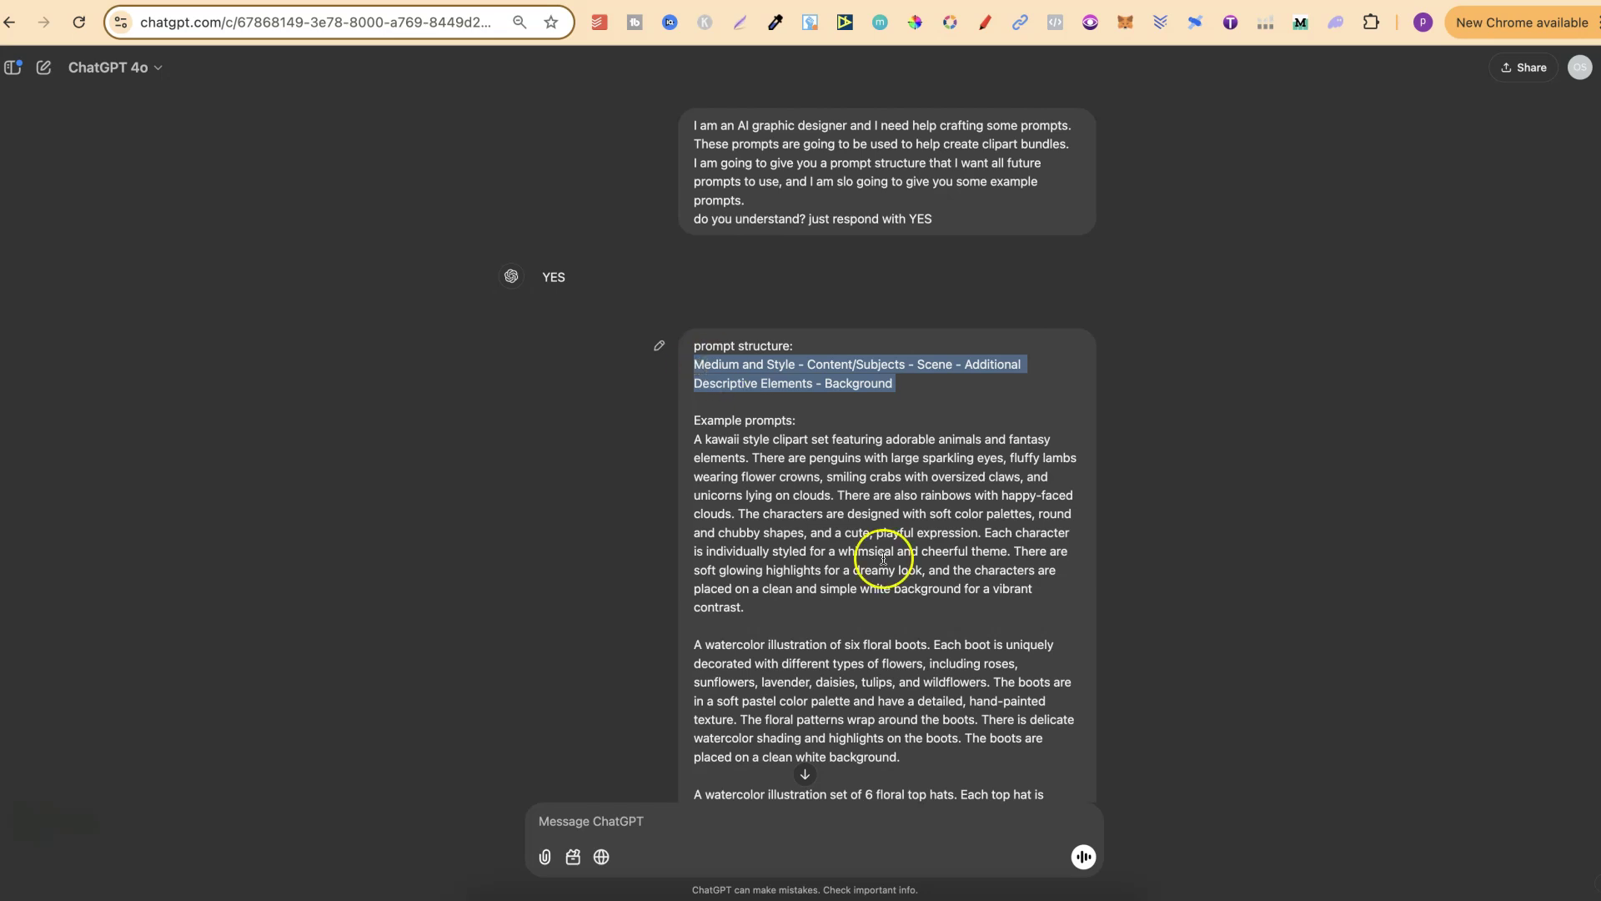
{"action": "scroll", "coordinate": [884, 559], "scroll_direction": "down", "scroll_amount": 3}
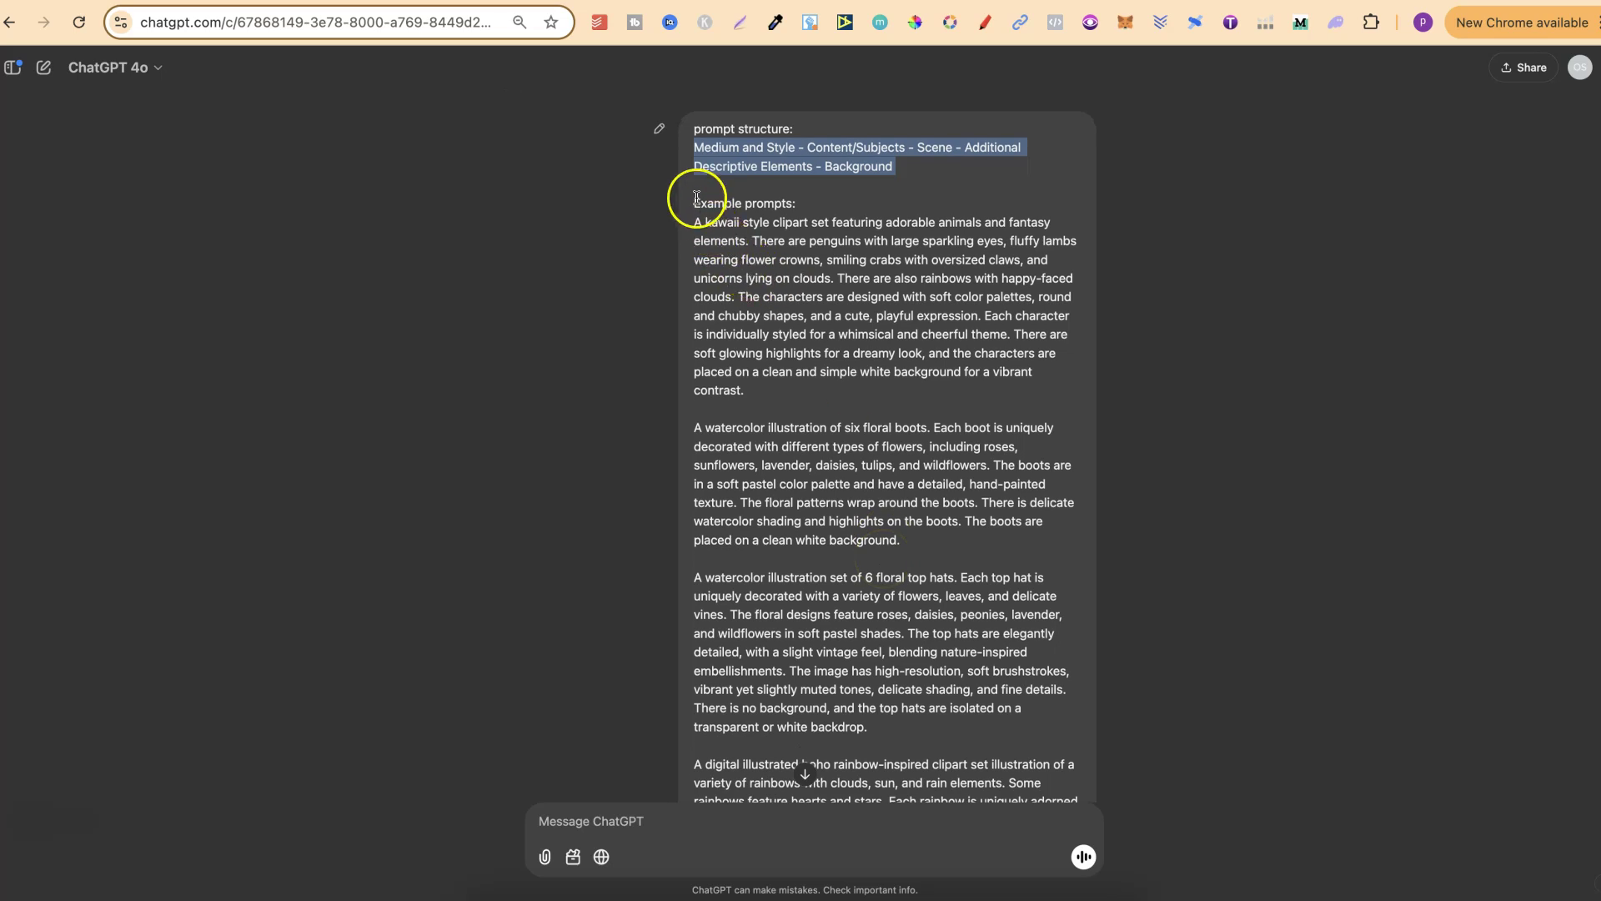
{"action": "left_click_drag", "start_coordinate": [694, 203], "coordinate": [796, 202]}
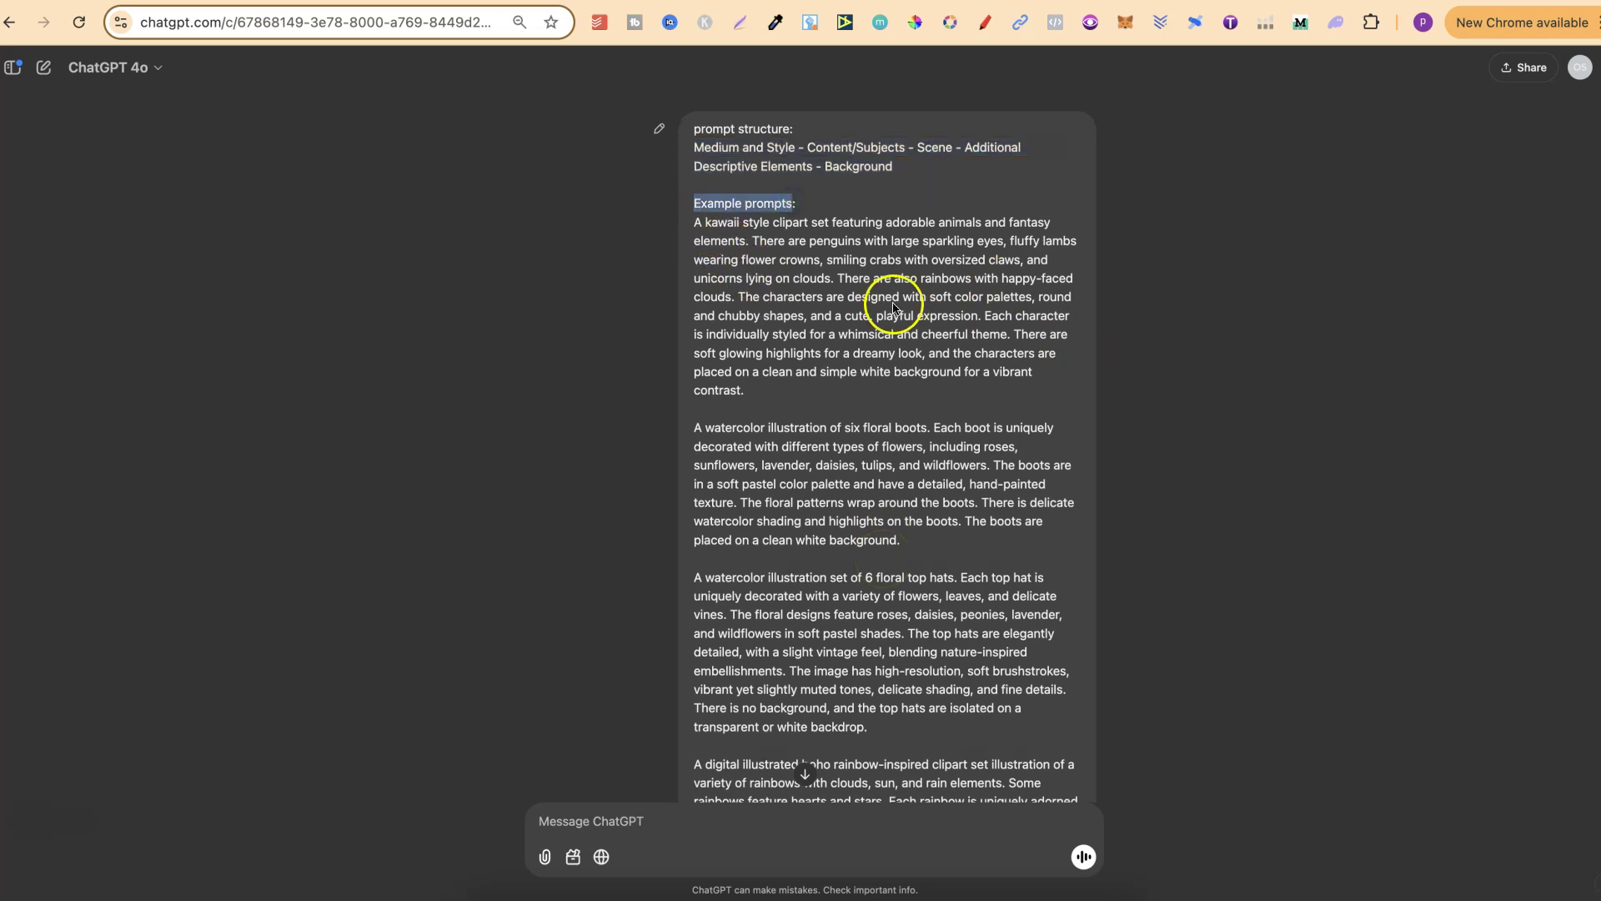
{"action": "scroll", "coordinate": [1004, 704], "scroll_direction": "down", "scroll_amount": 3}
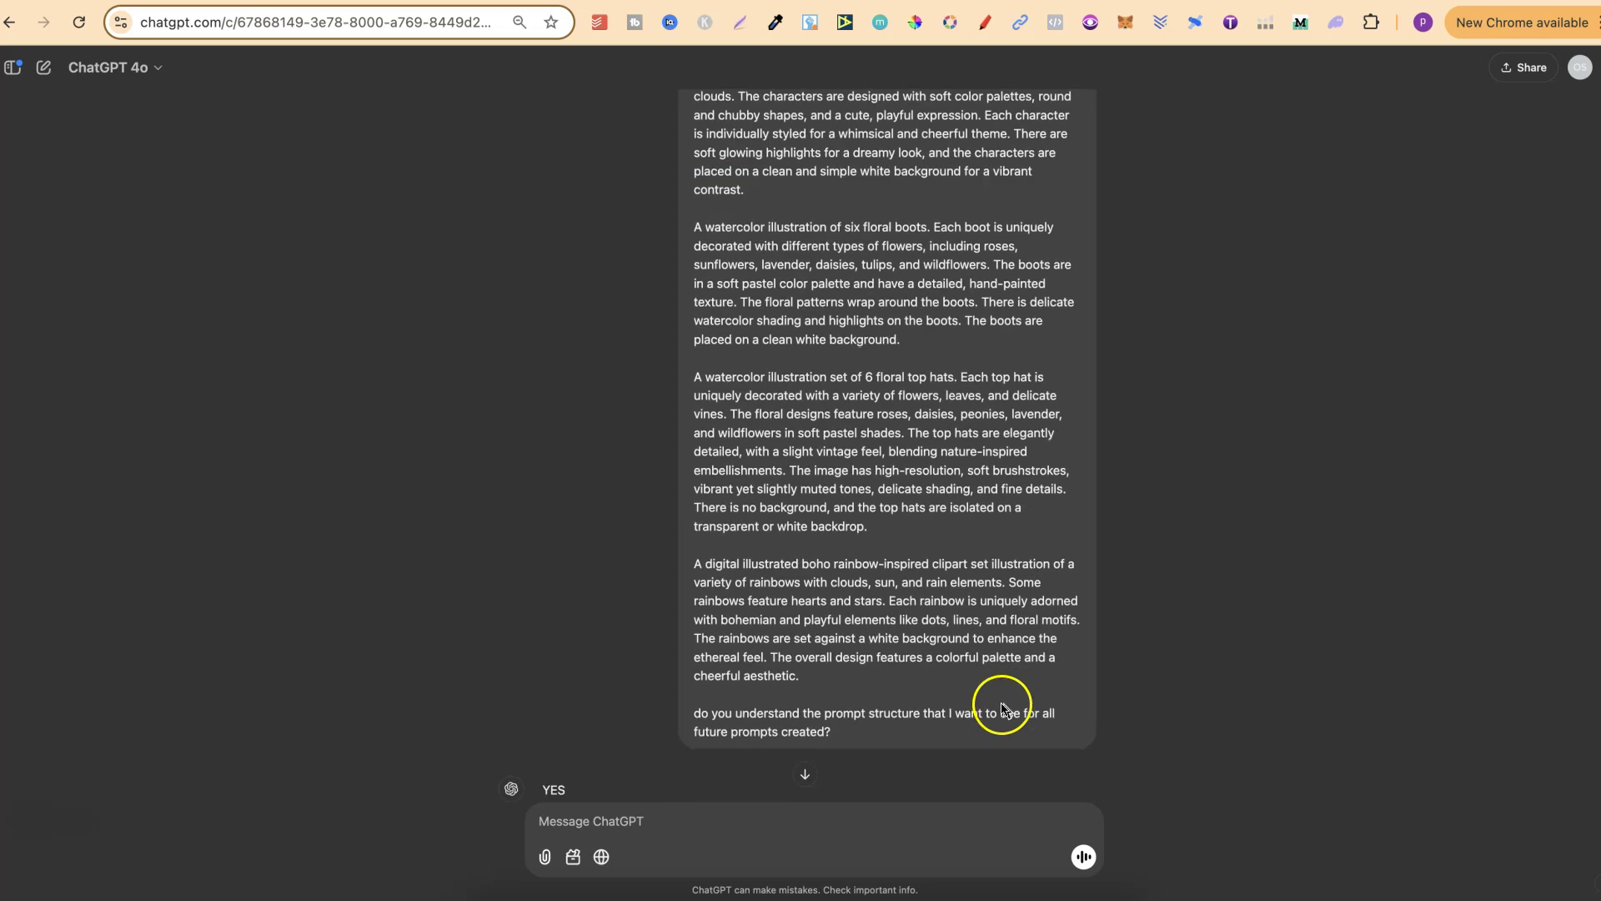
{"action": "scroll", "coordinate": [1226, 616], "scroll_direction": "up", "scroll_amount": 4}
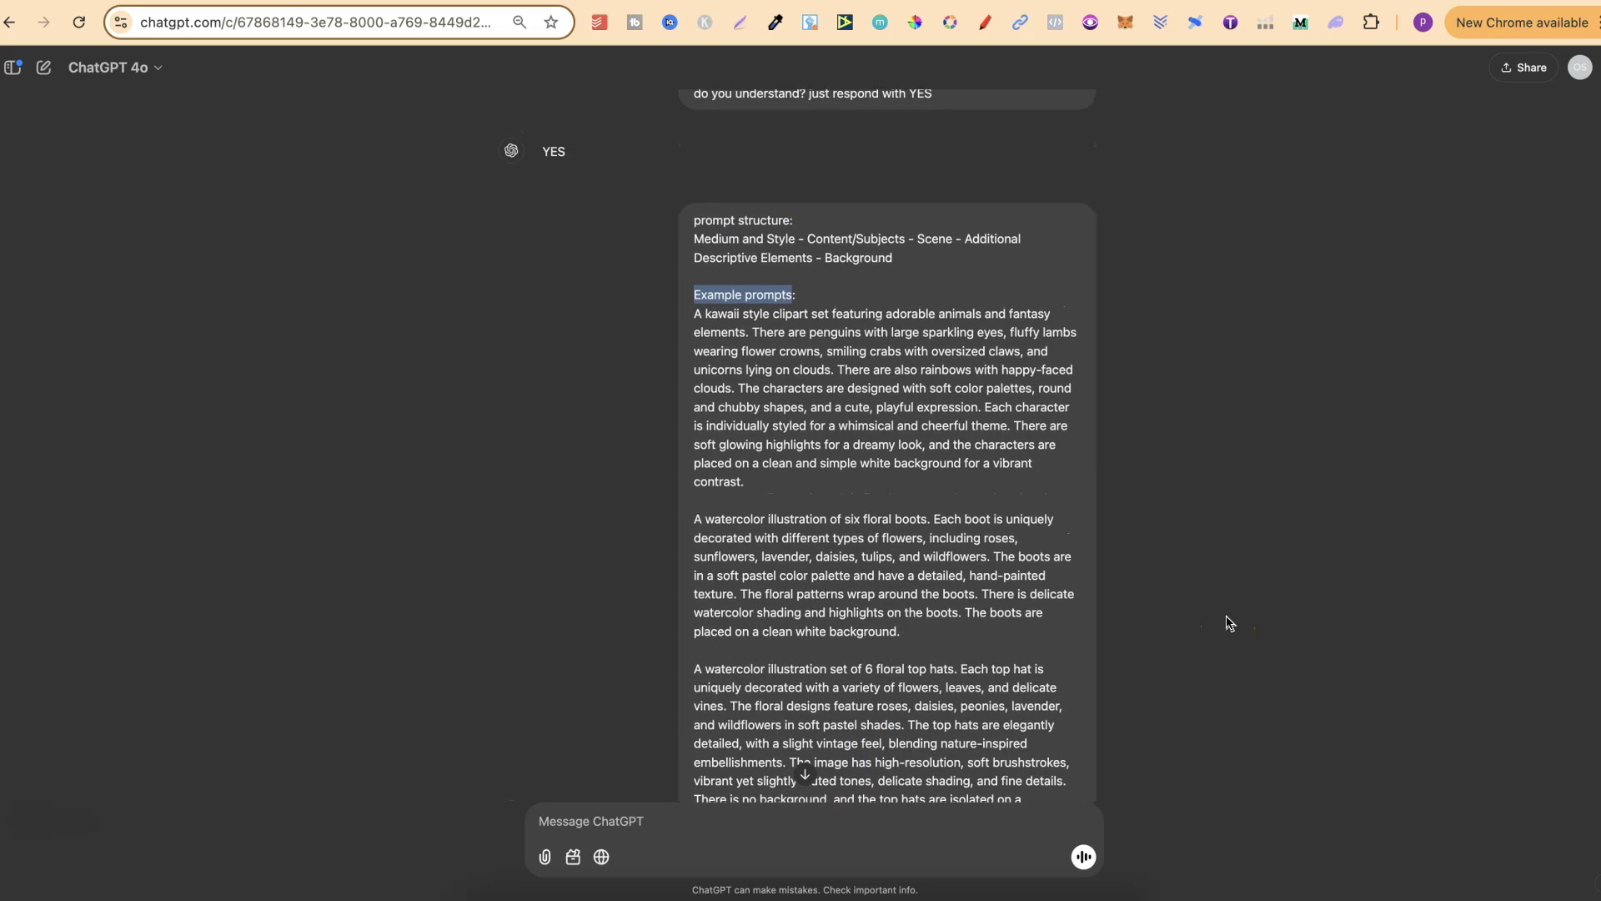
{"action": "key", "text": "ctrl+Tab"}
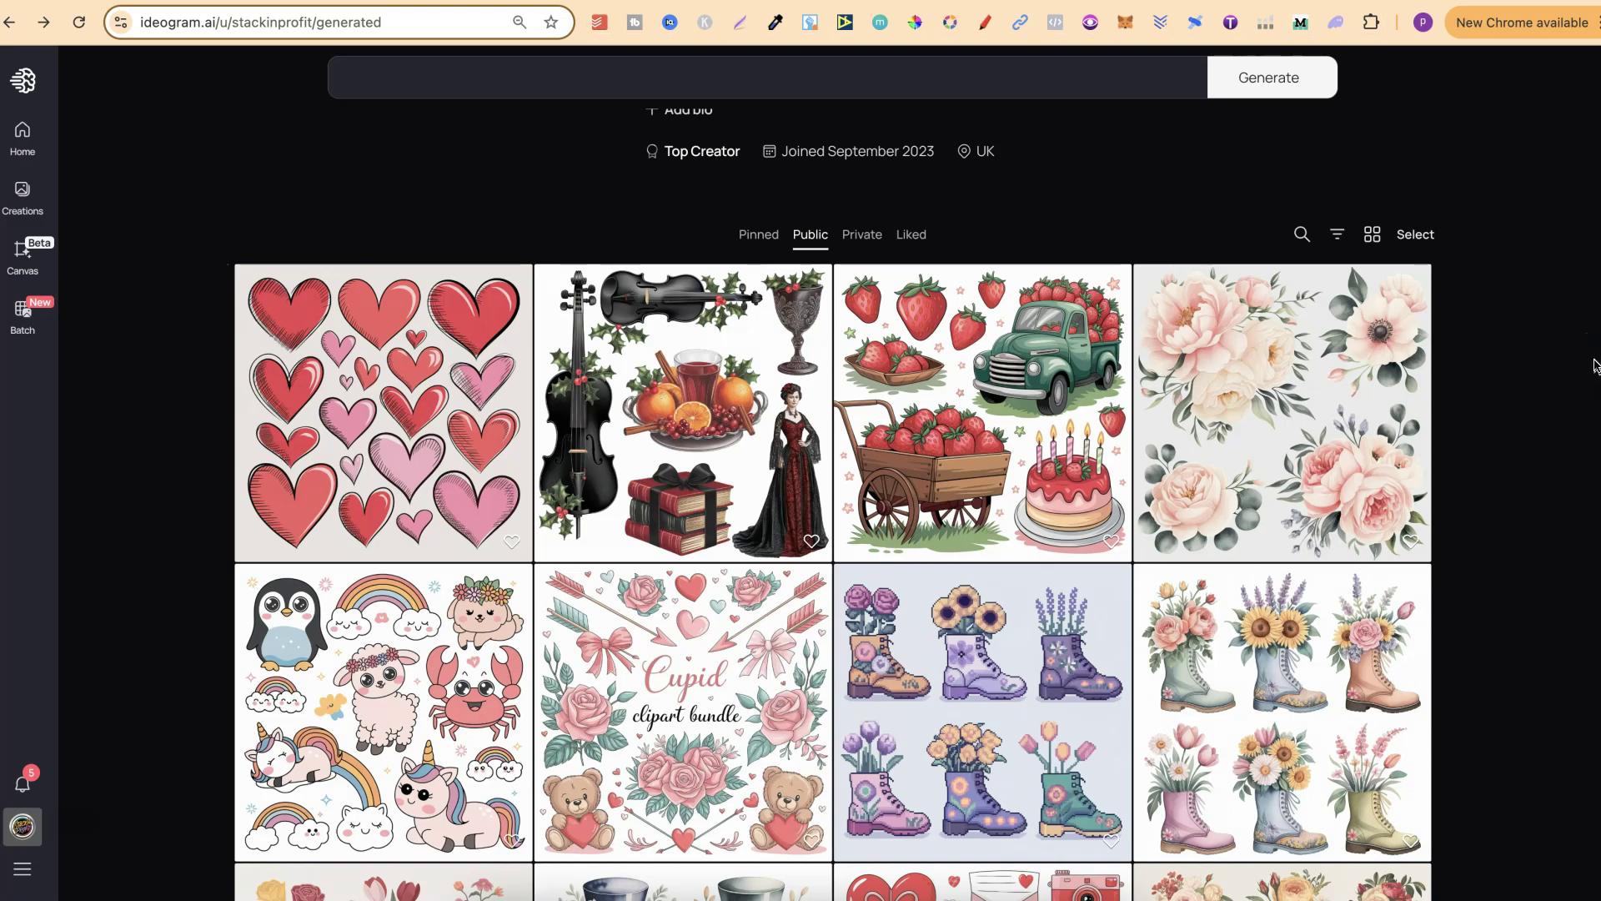
{"action": "scroll", "coordinate": [1594, 363], "scroll_direction": "down", "scroll_amount": 3}
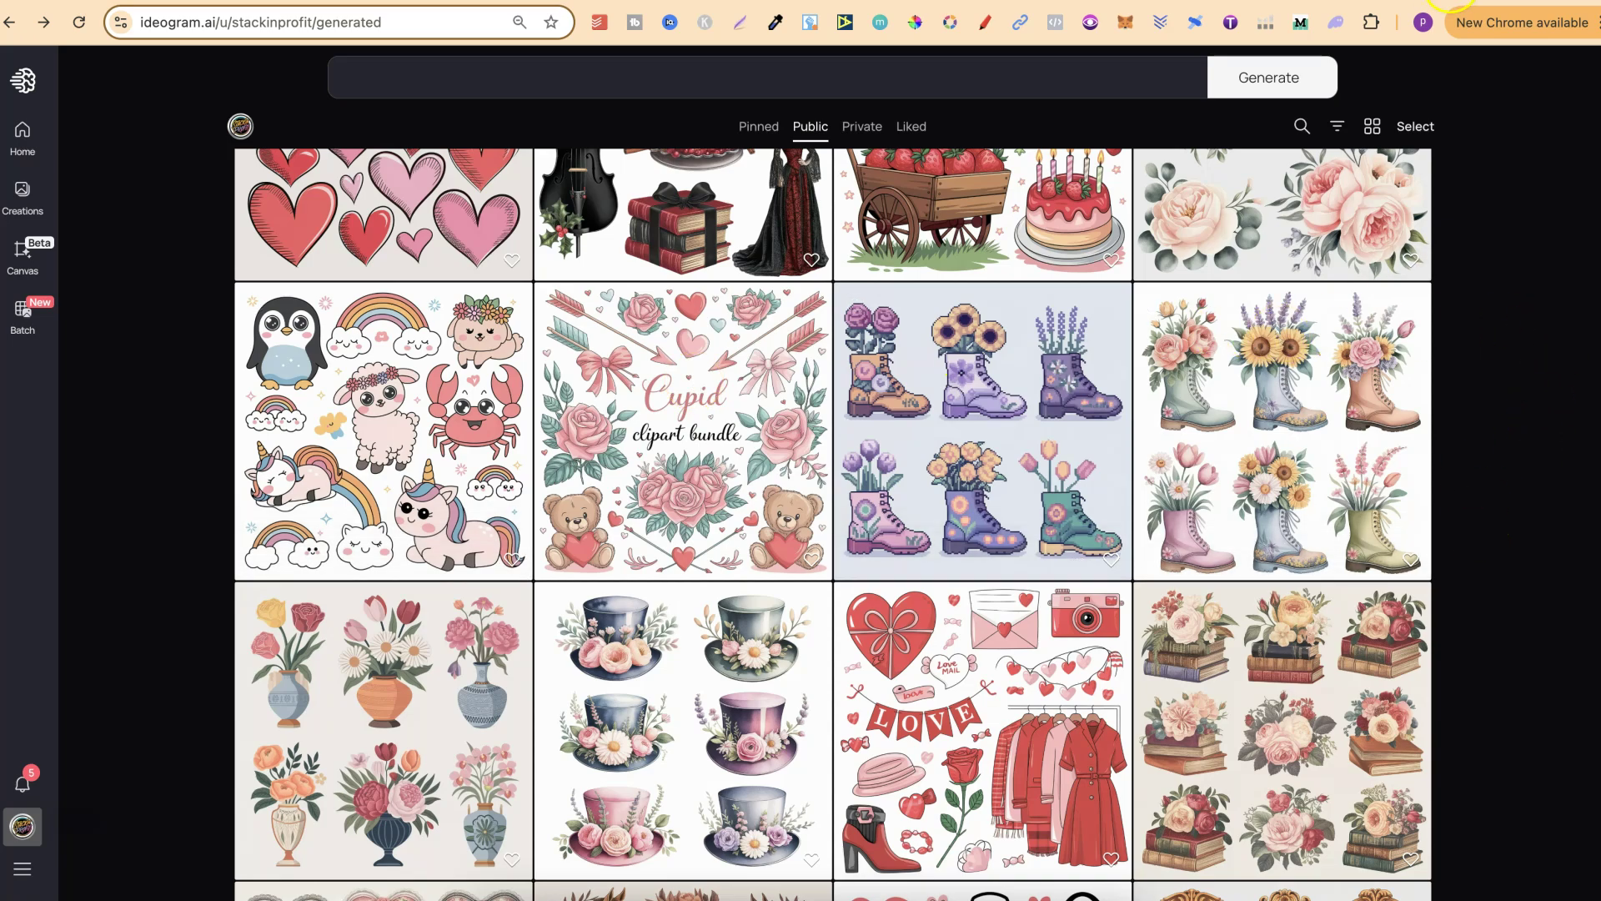
{"action": "key", "text": "ctrl+Tab"}
{"action": "scroll", "coordinate": [992, 609], "scroll_direction": "down", "scroll_amount": 3}
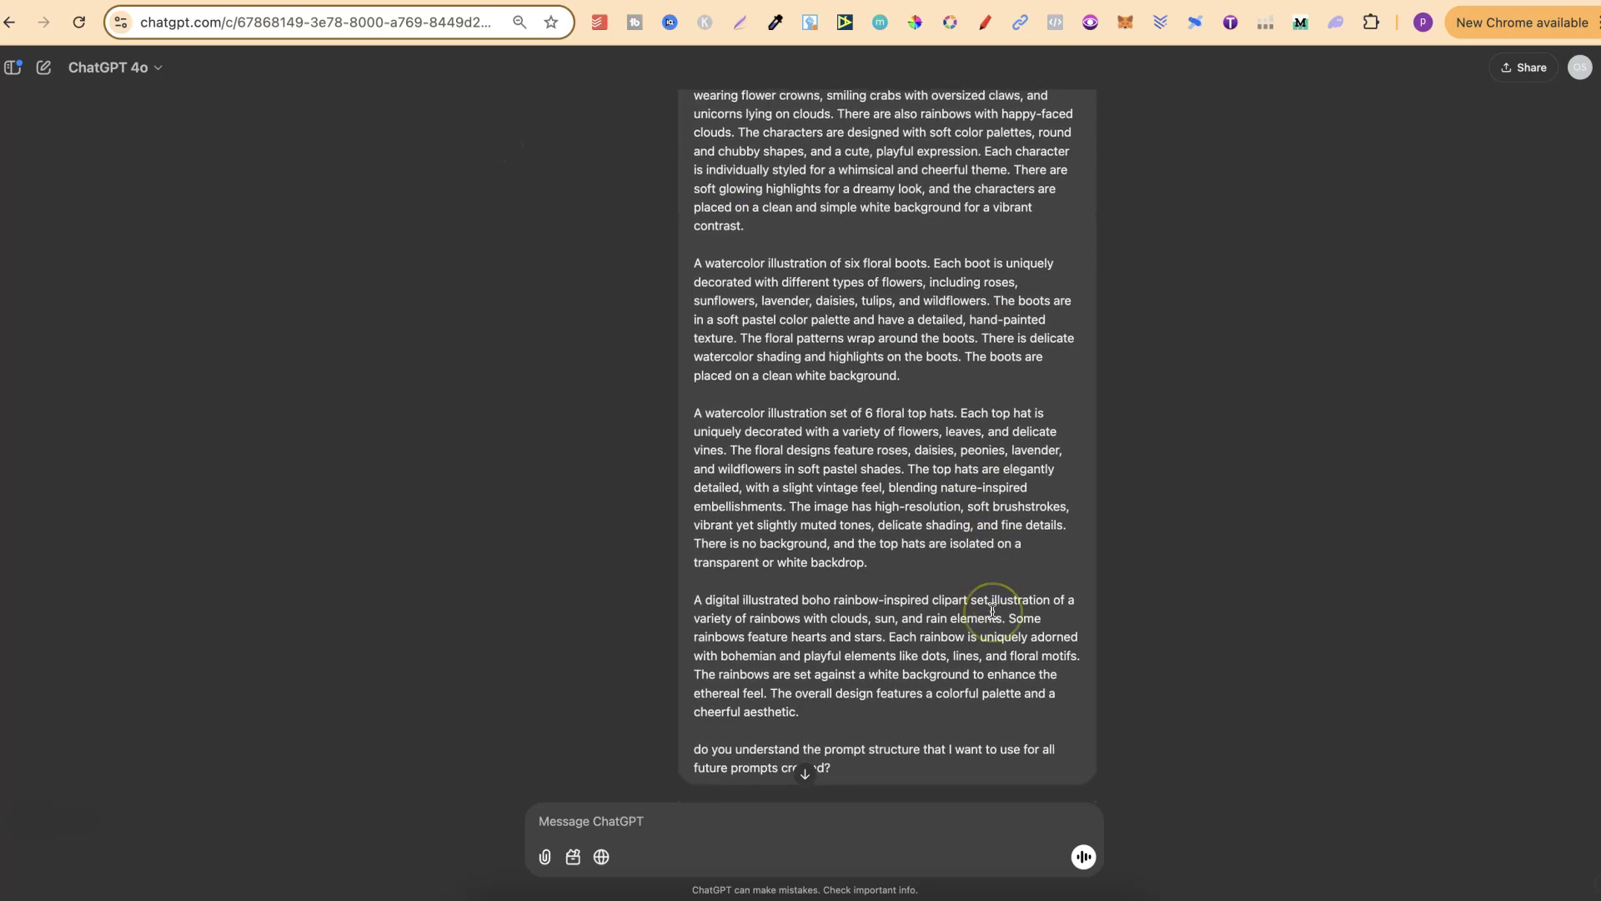
{"action": "scroll", "coordinate": [992, 611], "scroll_direction": "down", "scroll_amount": 5}
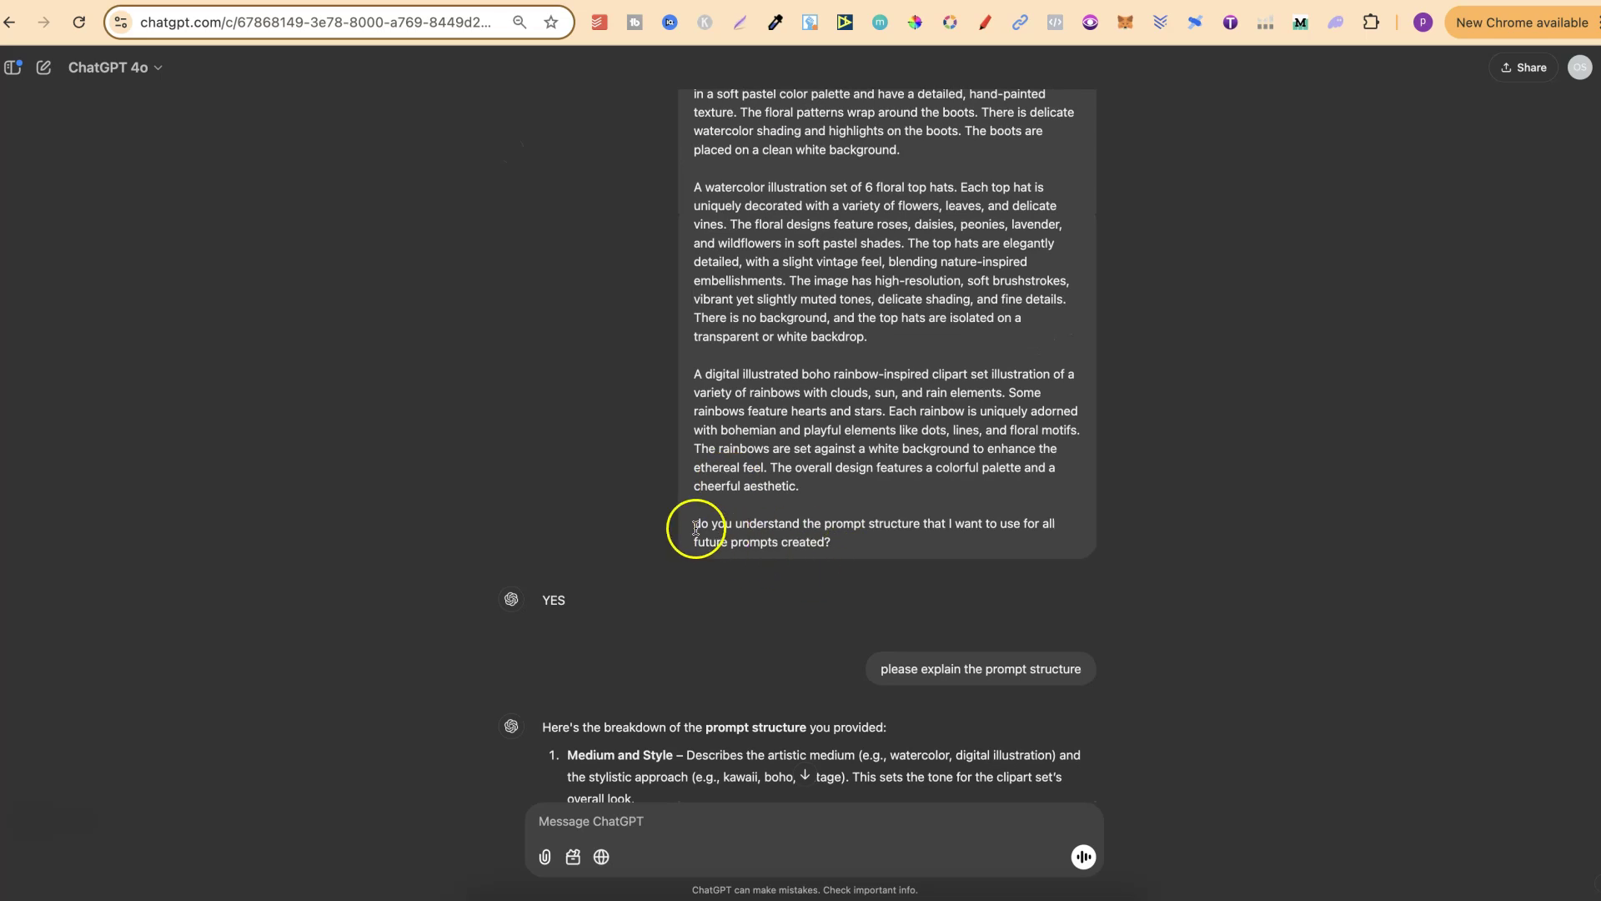
{"action": "left_click", "coordinate": [694, 524]}
{"action": "left_click_drag", "start_coordinate": [698, 523], "coordinate": [856, 543]}
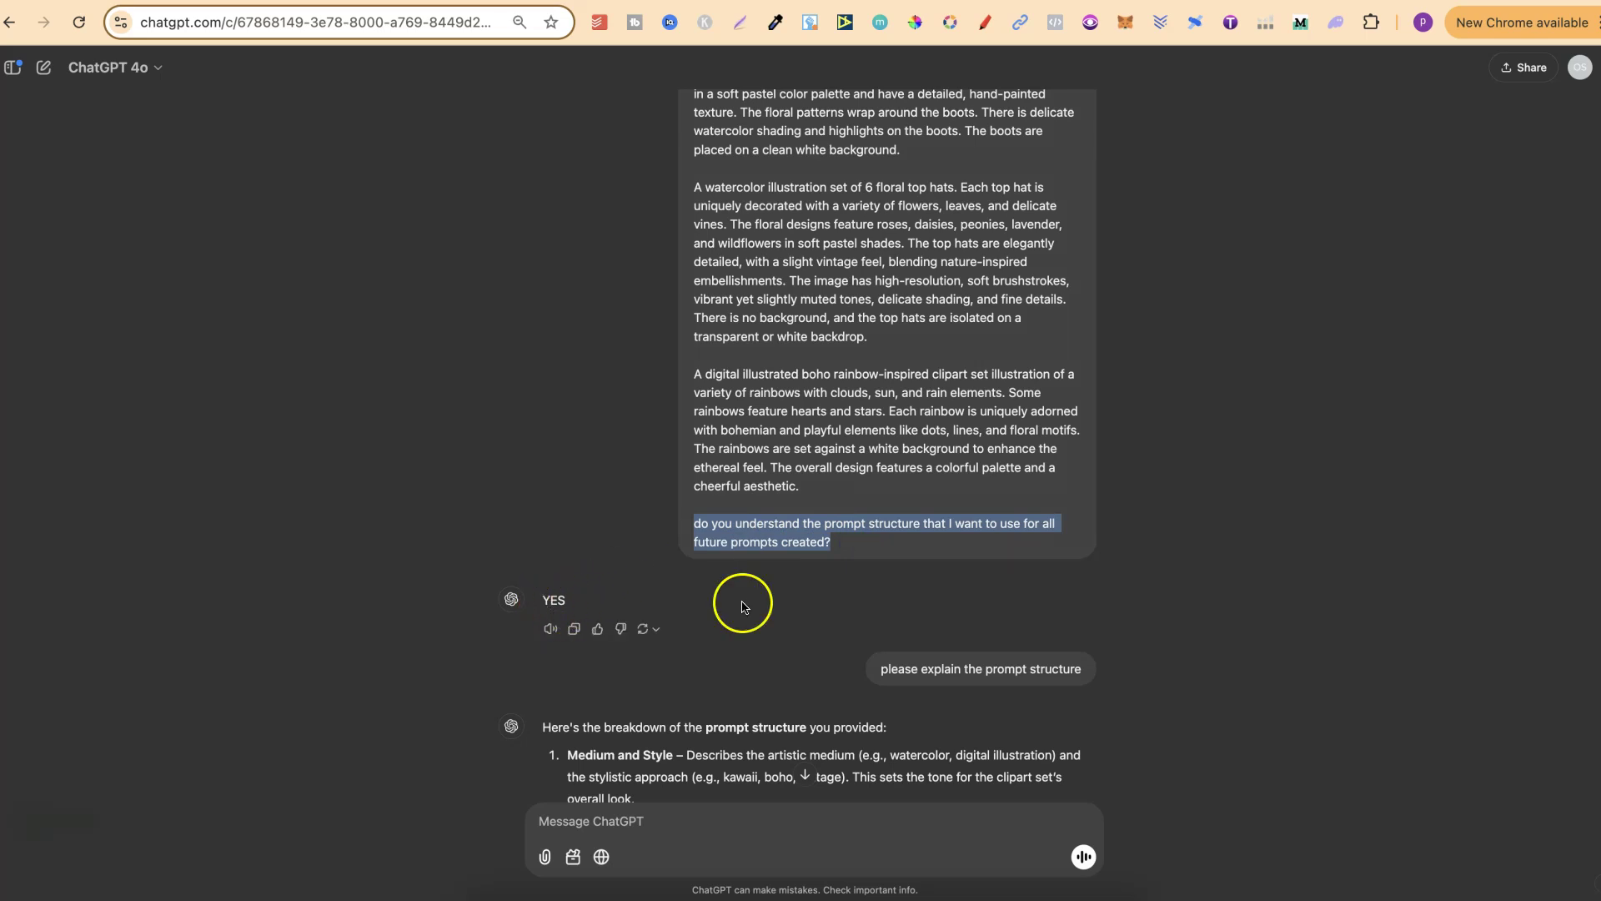
{"action": "scroll", "coordinate": [1312, 692], "scroll_direction": "down", "scroll_amount": 4}
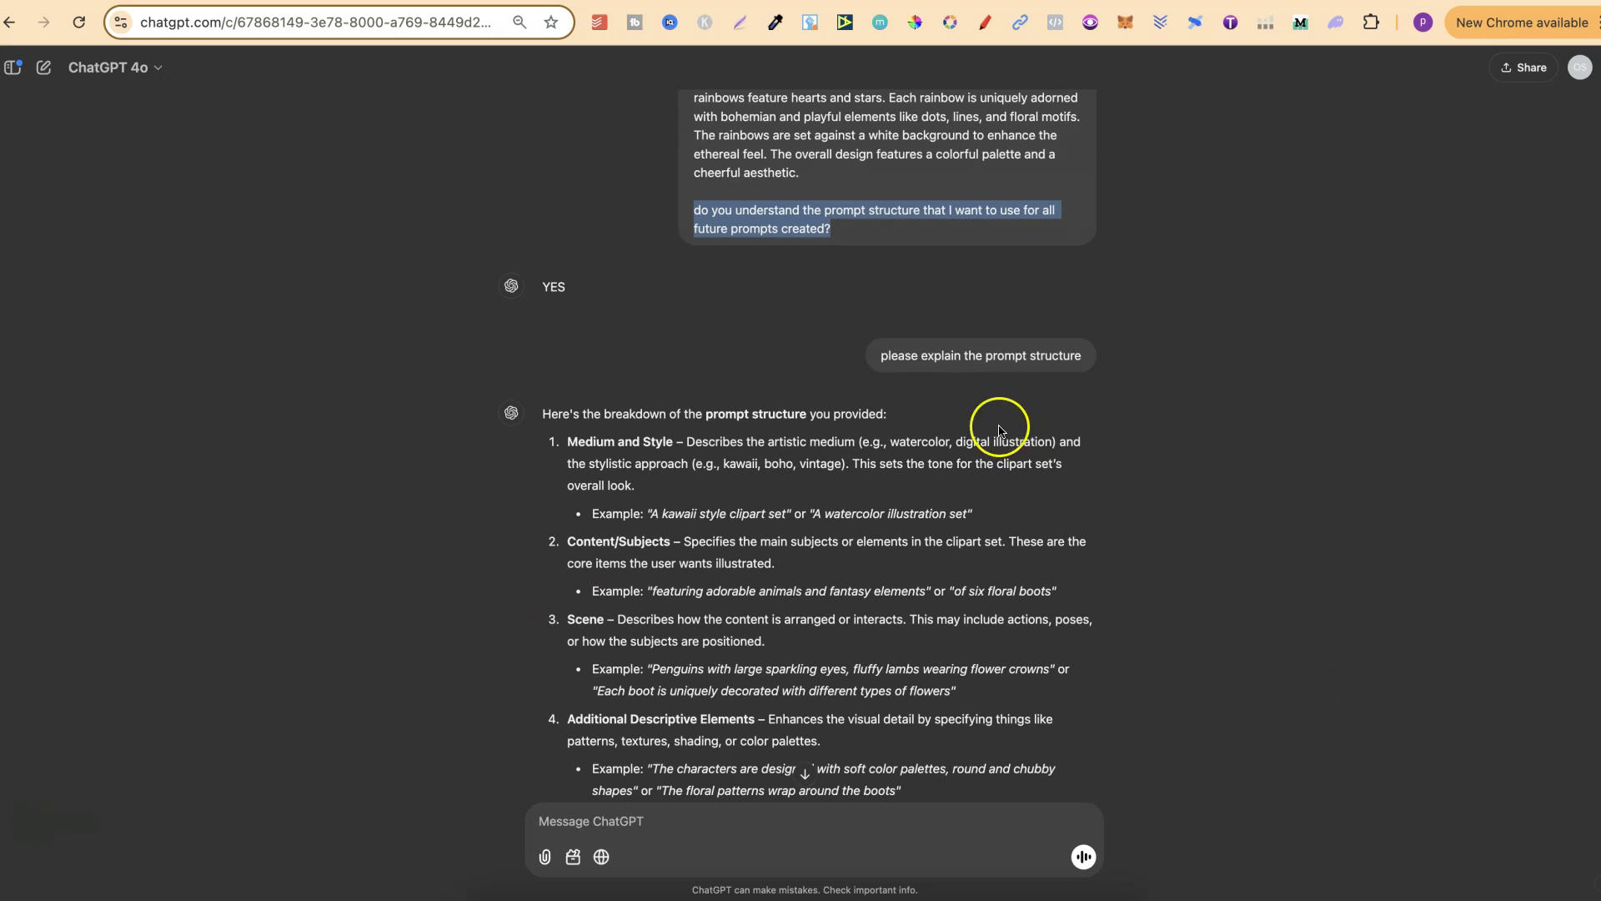
{"action": "scroll", "coordinate": [1167, 509], "scroll_direction": "down", "scroll_amount": 3}
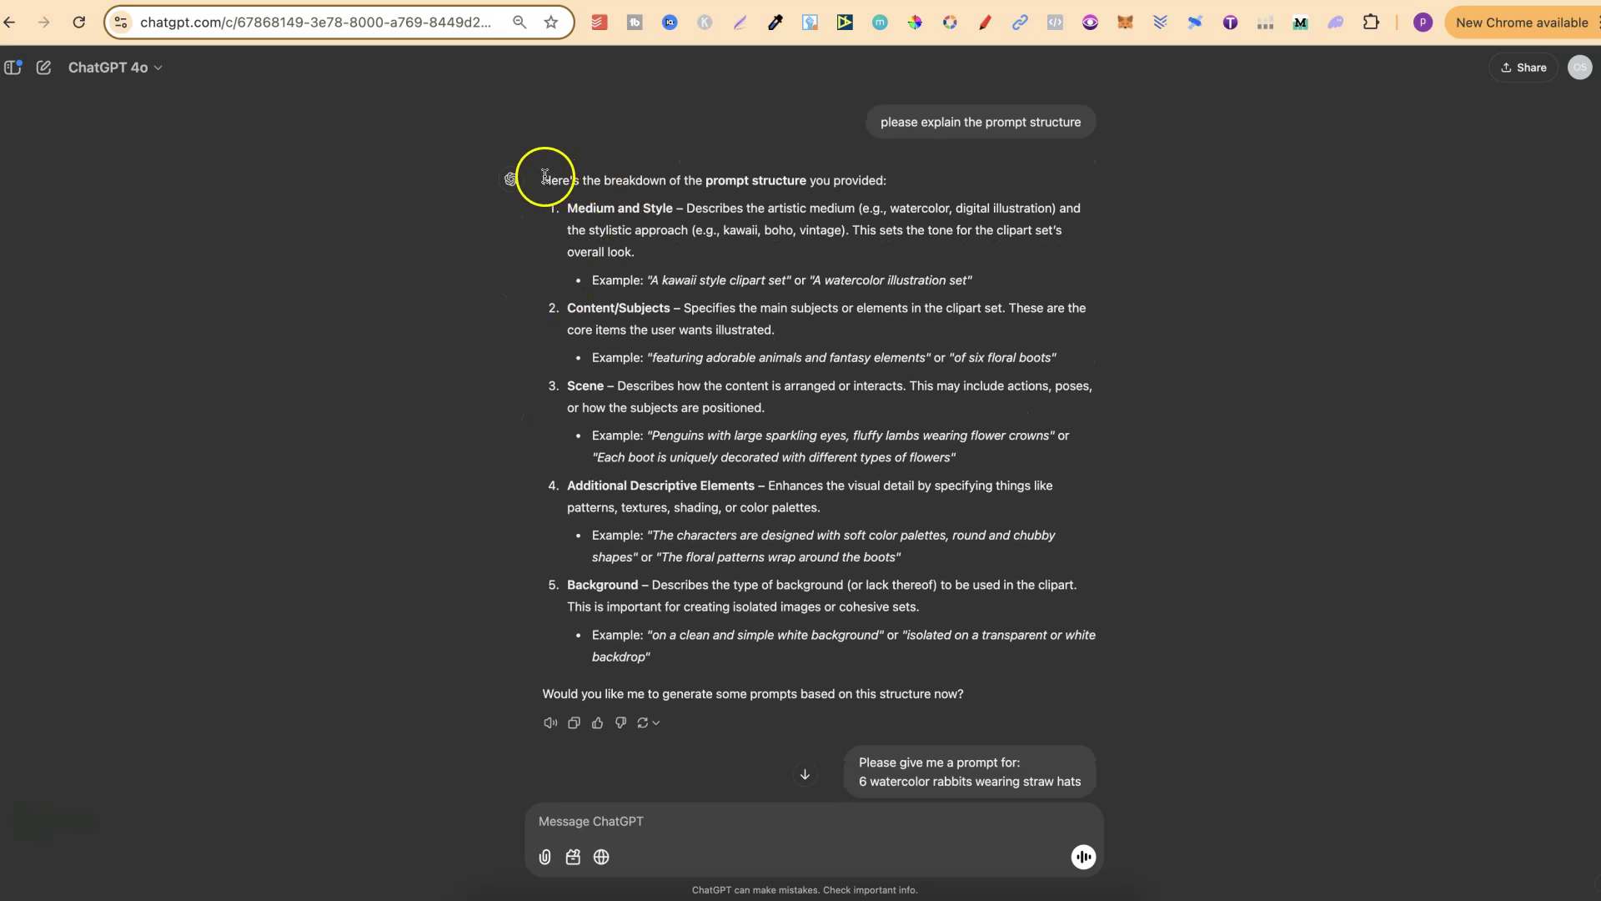
{"action": "left_click_drag", "start_coordinate": [542, 181], "coordinate": [891, 185]}
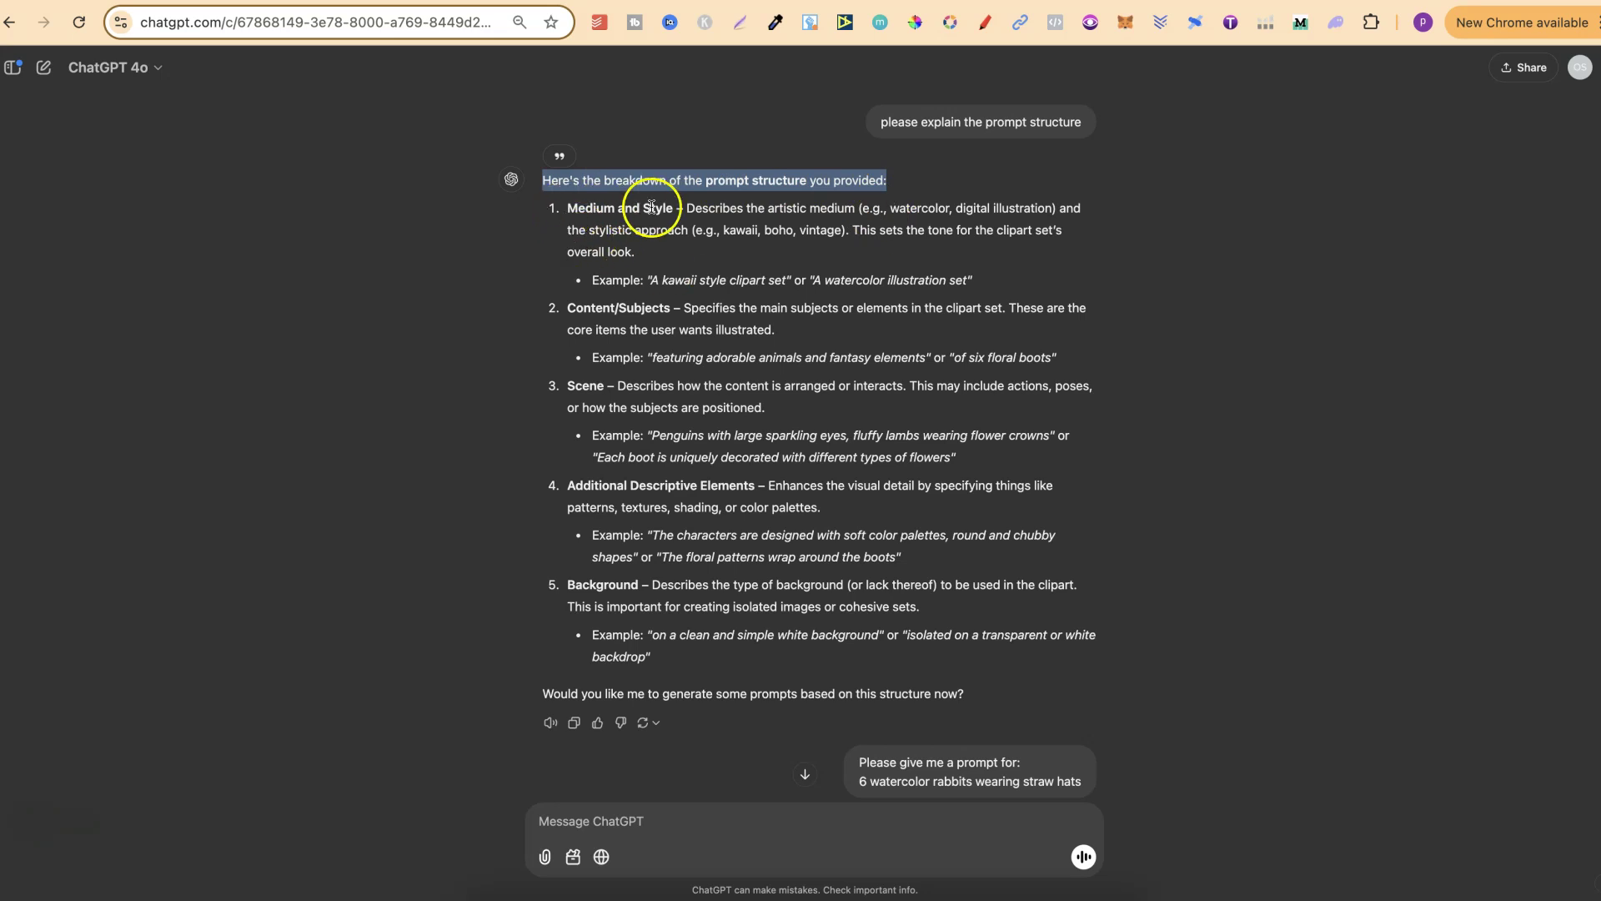
{"action": "left_click_drag", "start_coordinate": [684, 212], "coordinate": [715, 248]}
{"action": "double_click", "coordinate": [589, 318]}
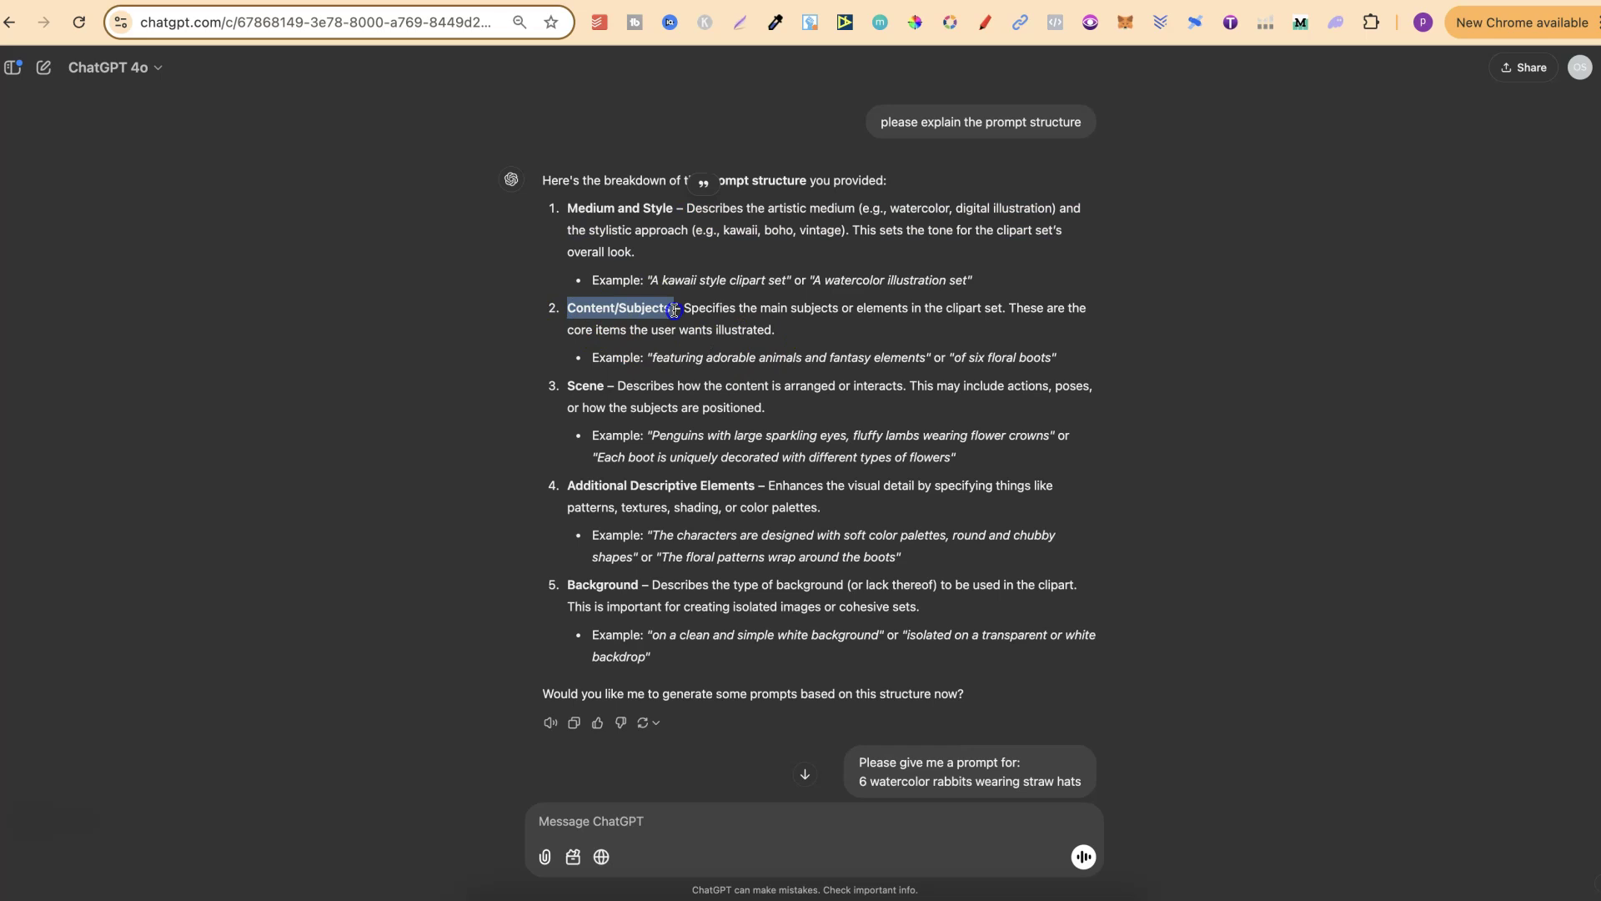
{"action": "left_click_drag", "start_coordinate": [684, 308], "coordinate": [773, 331]}
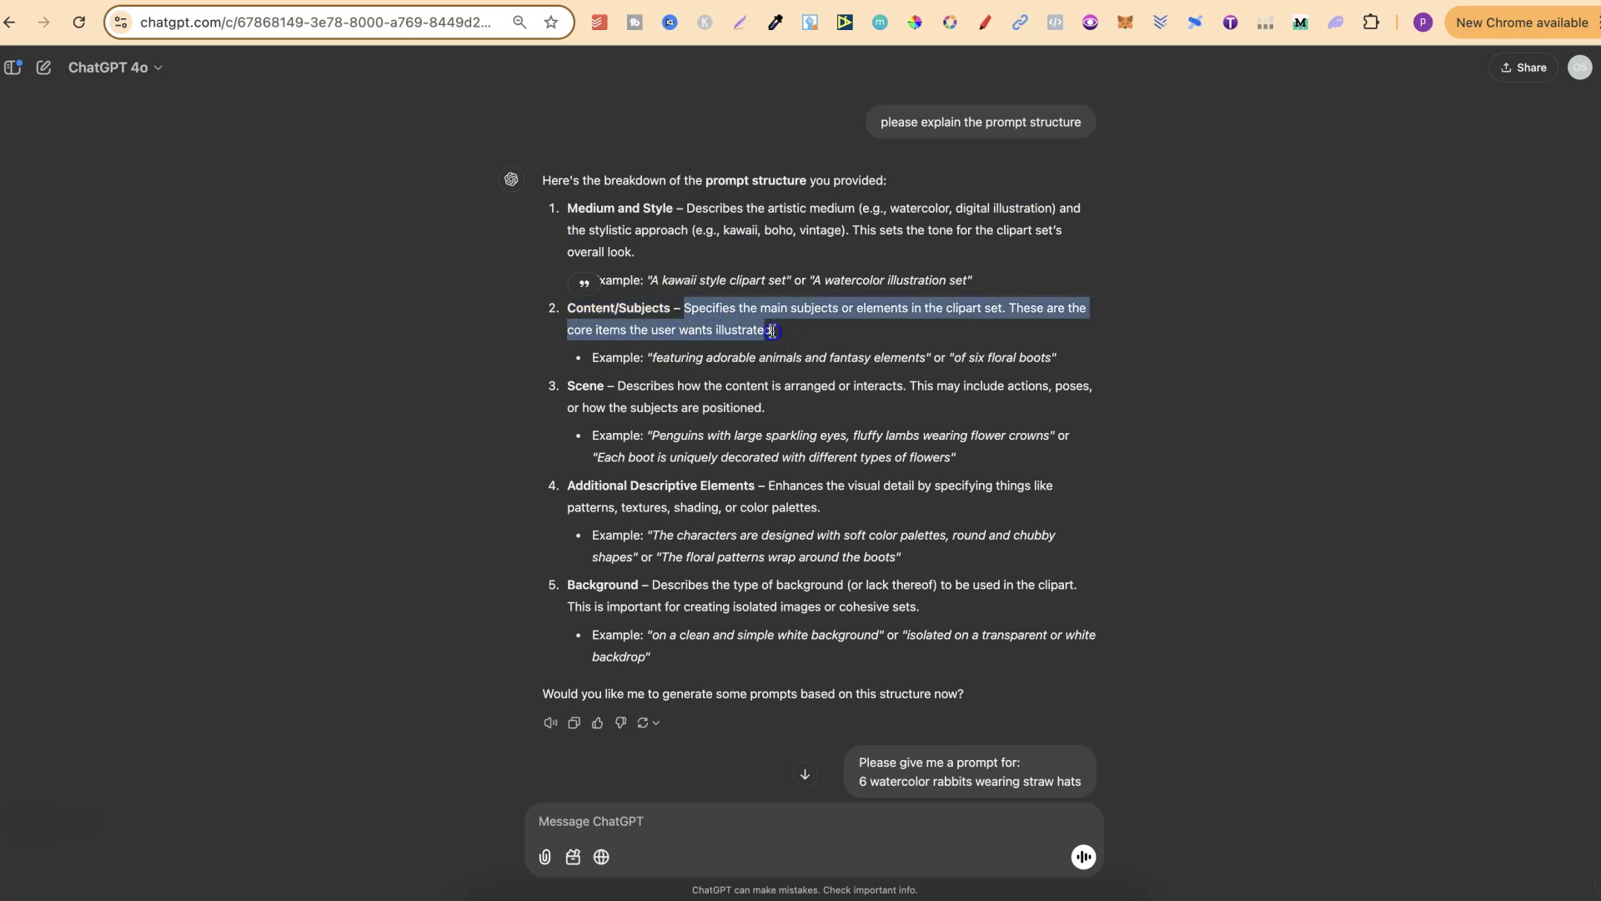
{"action": "double_click", "coordinate": [586, 385]}
{"action": "left_click_drag", "start_coordinate": [625, 386], "coordinate": [781, 413]}
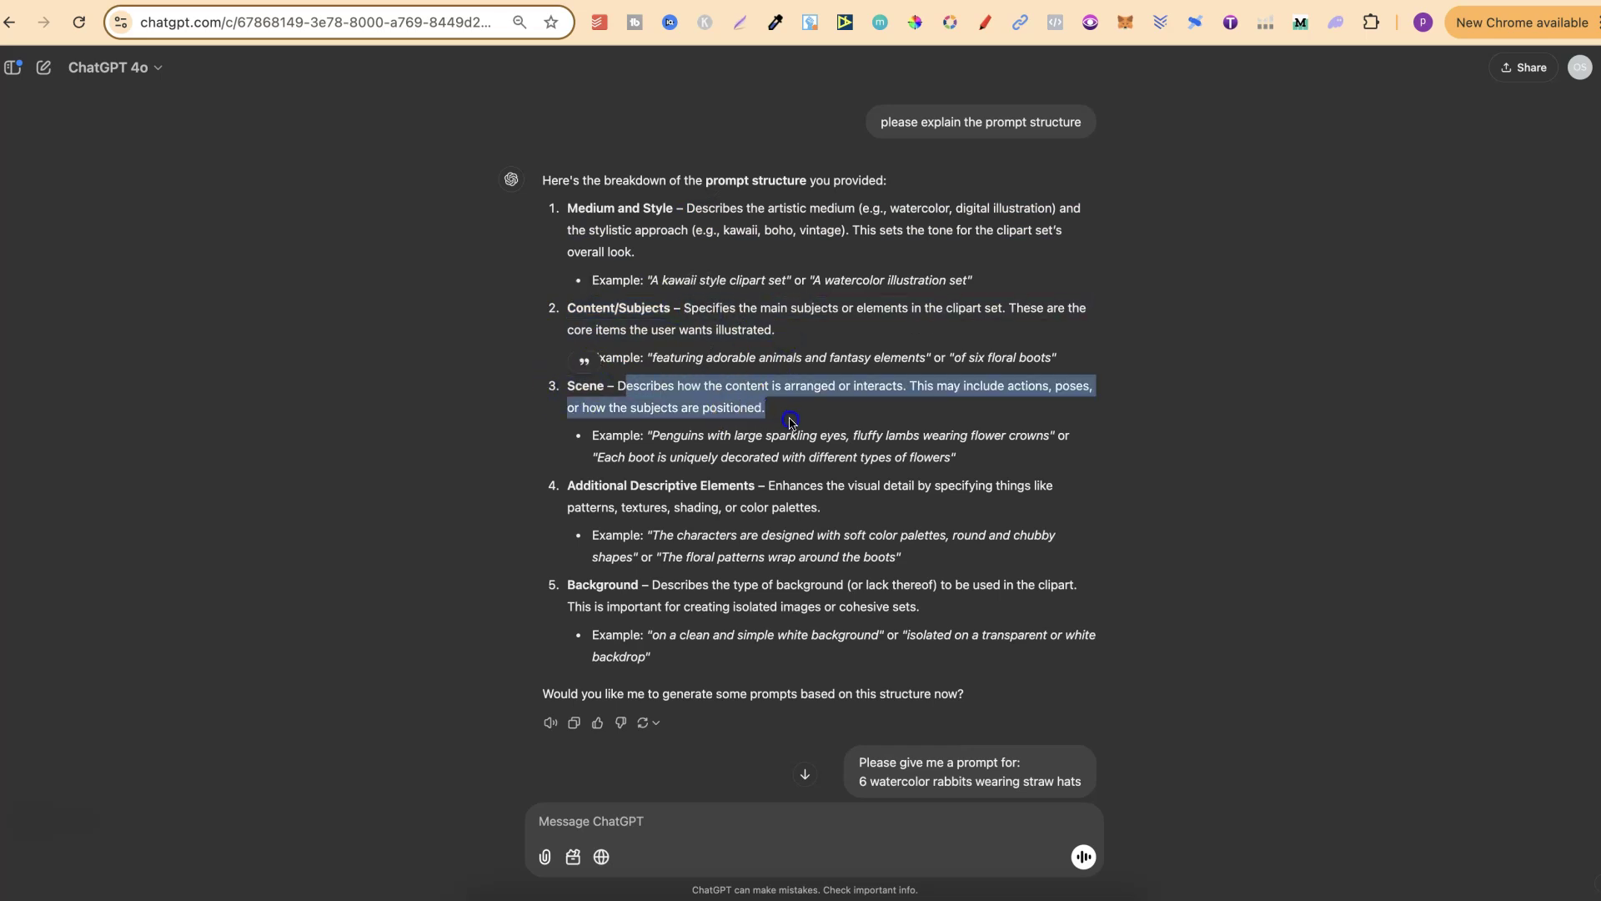
{"action": "left_click_drag", "start_coordinate": [573, 480], "coordinate": [755, 488]}
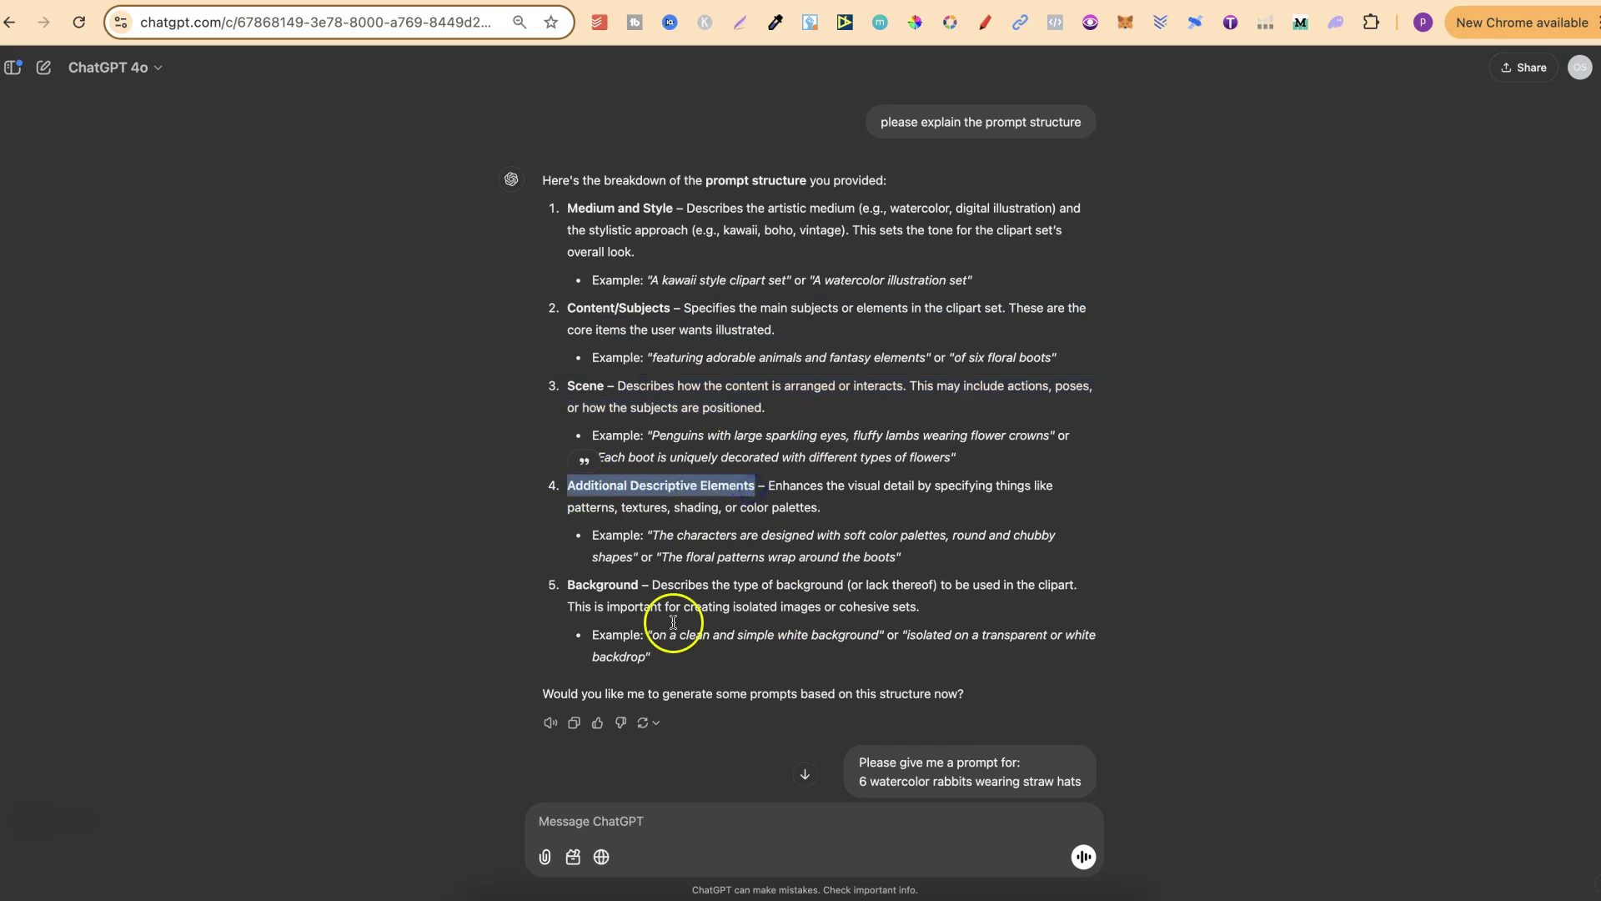
{"action": "double_click", "coordinate": [594, 588]}
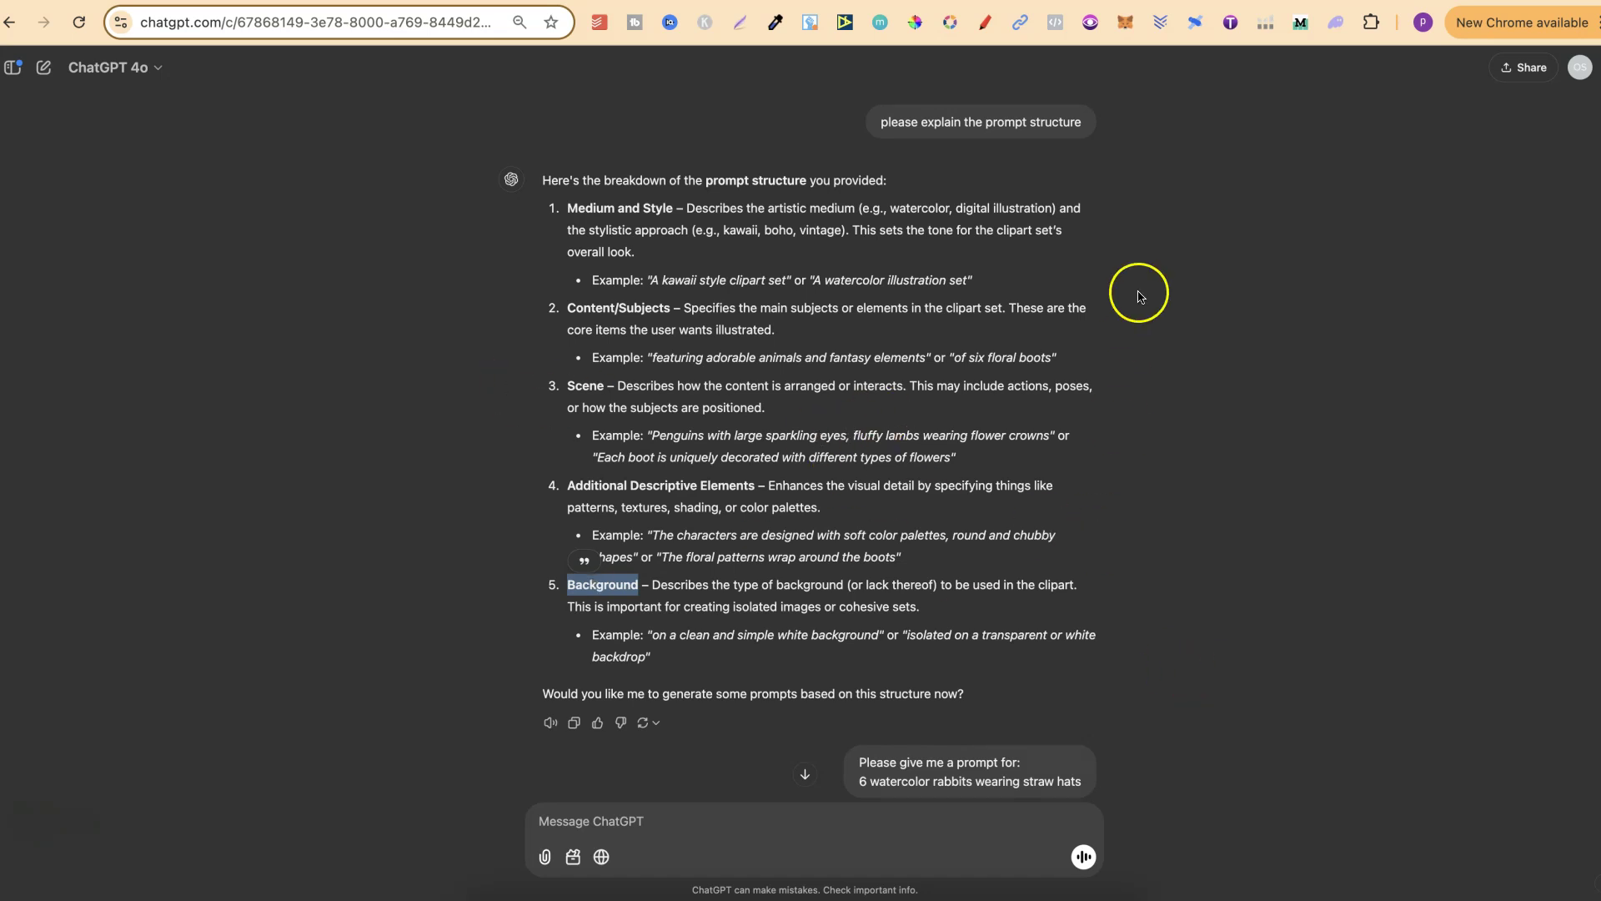
{"action": "scroll", "coordinate": [1126, 275], "scroll_direction": "up", "scroll_amount": 1}
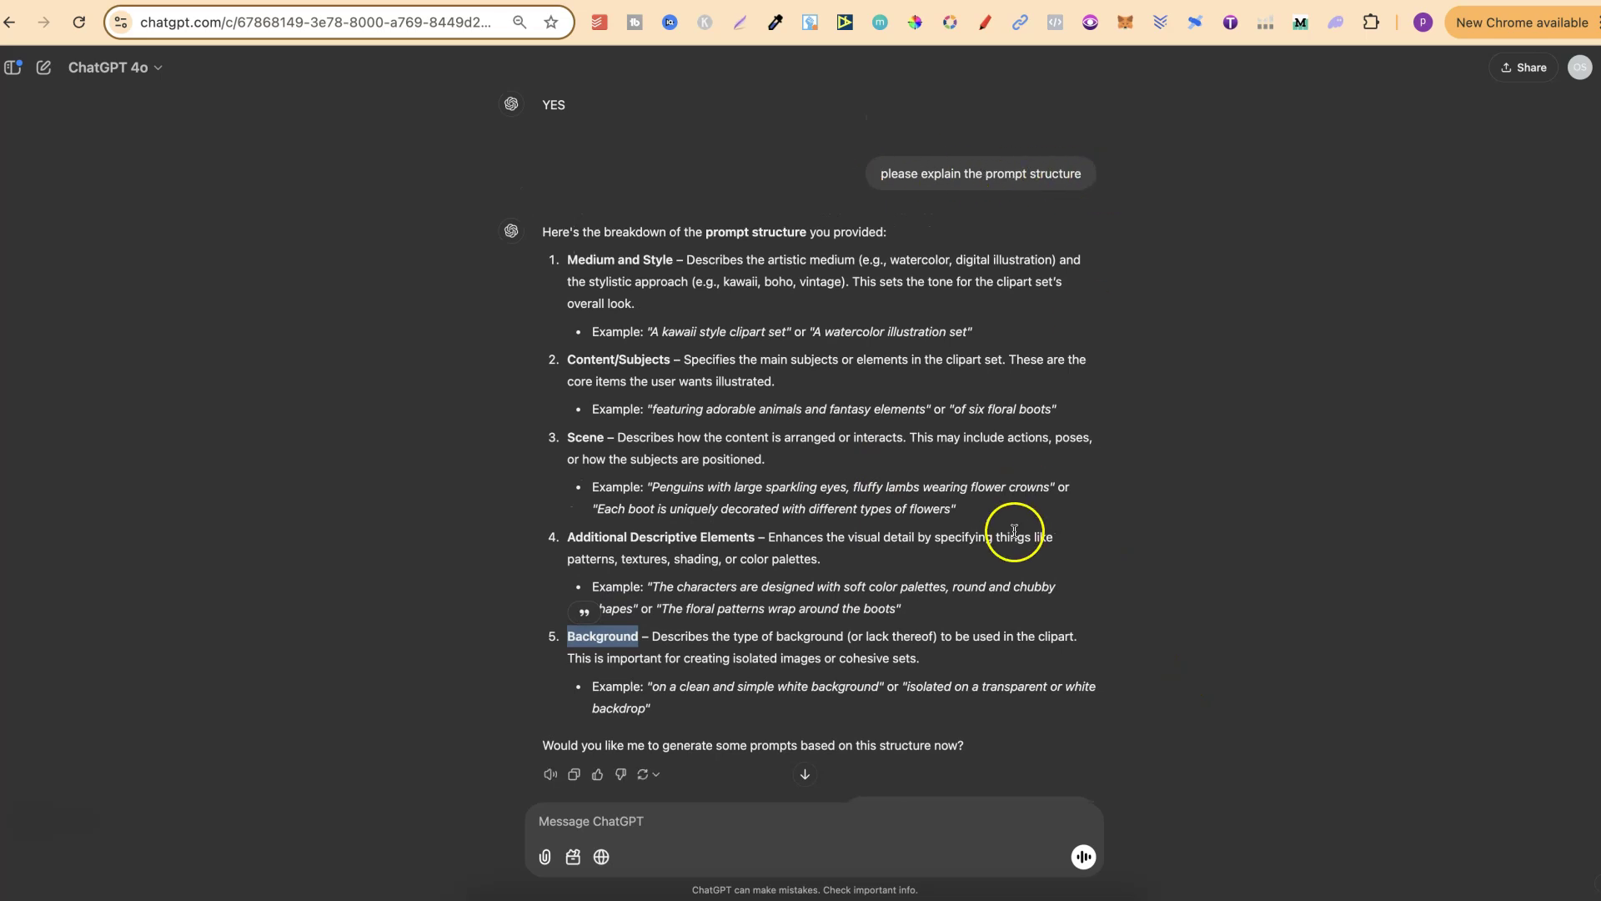
{"action": "left_click_drag", "start_coordinate": [1018, 536], "coordinate": [1037, 316]}
Jump to the latest reply and select the generated six watercolor rabbits prompt paragraph
{"action": "left_click", "coordinate": [1219, 490]}
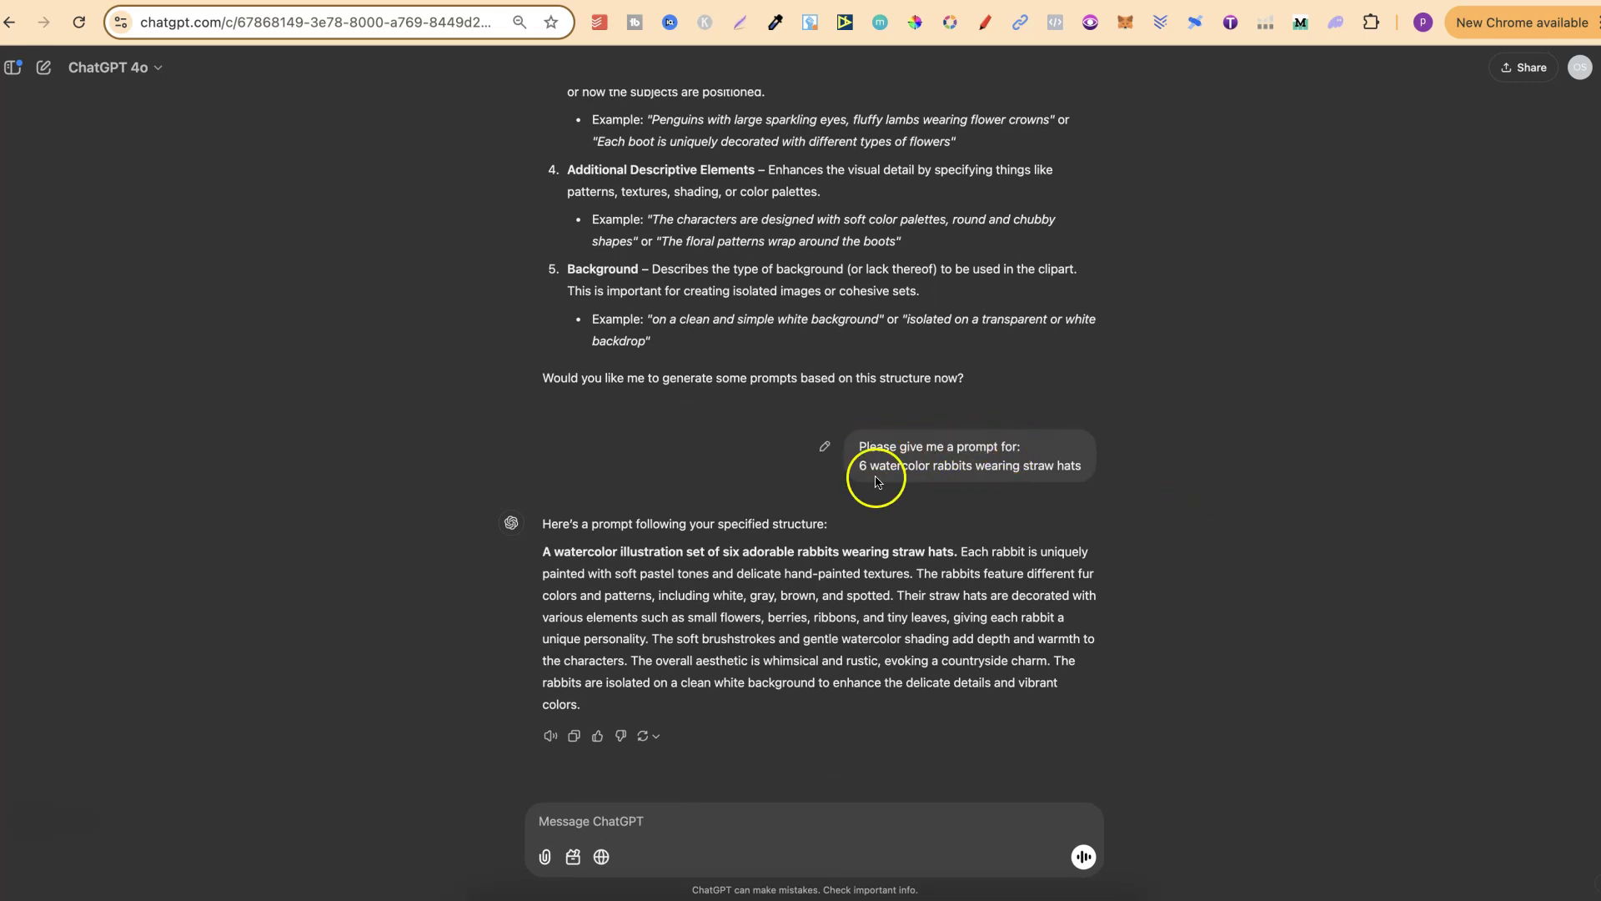
{"action": "left_click_drag", "start_coordinate": [860, 465], "coordinate": [1088, 468]}
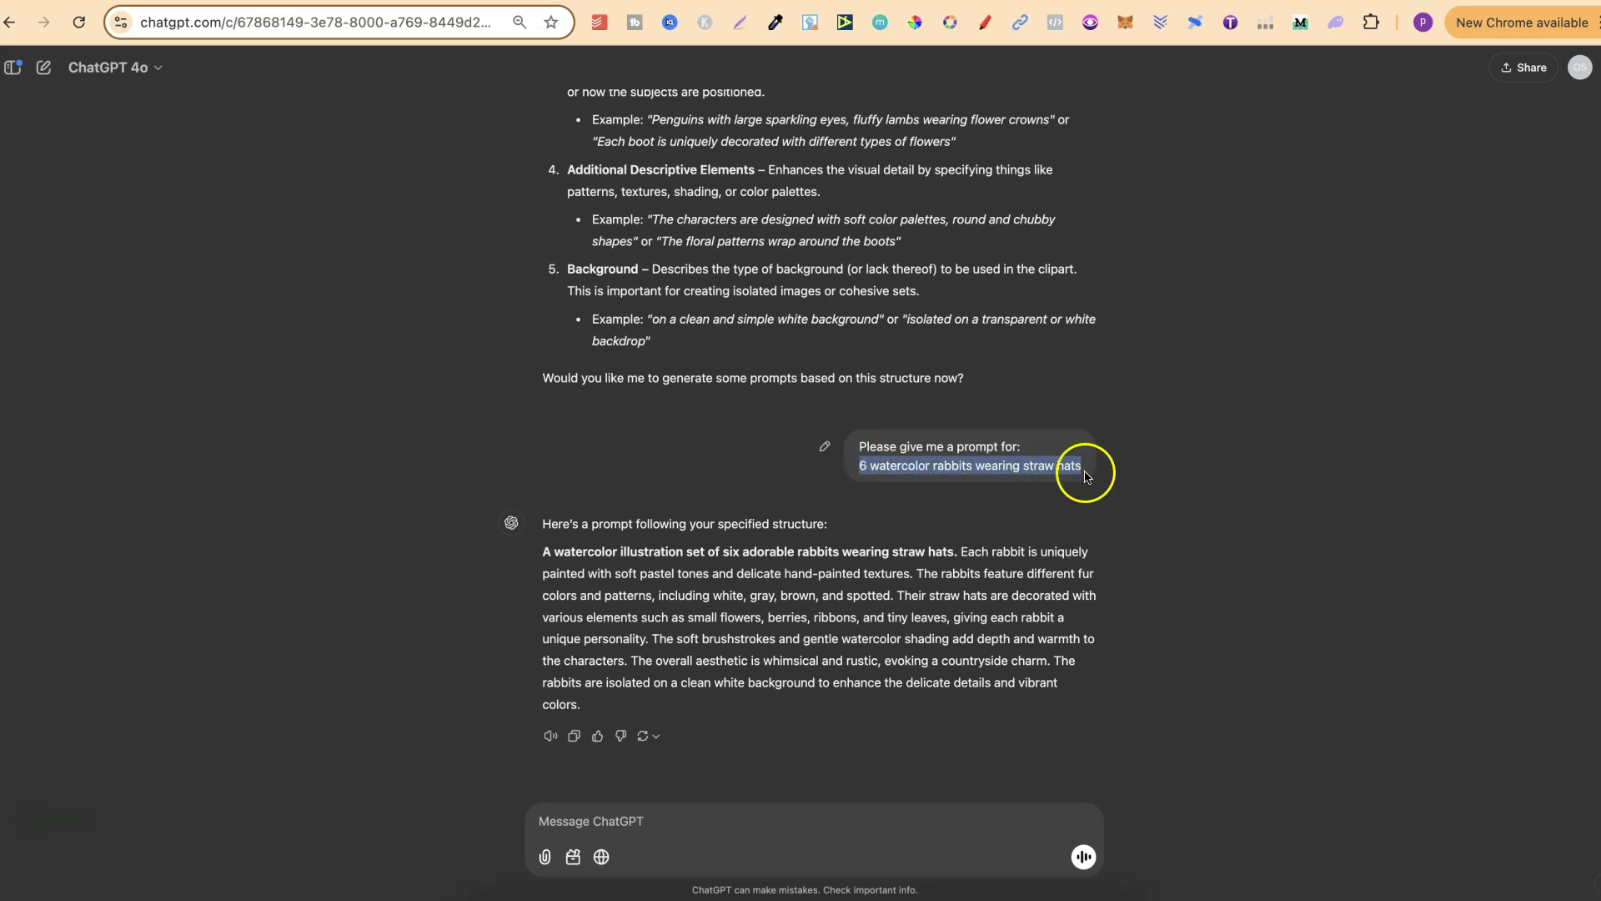
{"action": "triple_click", "coordinate": [813, 636]}
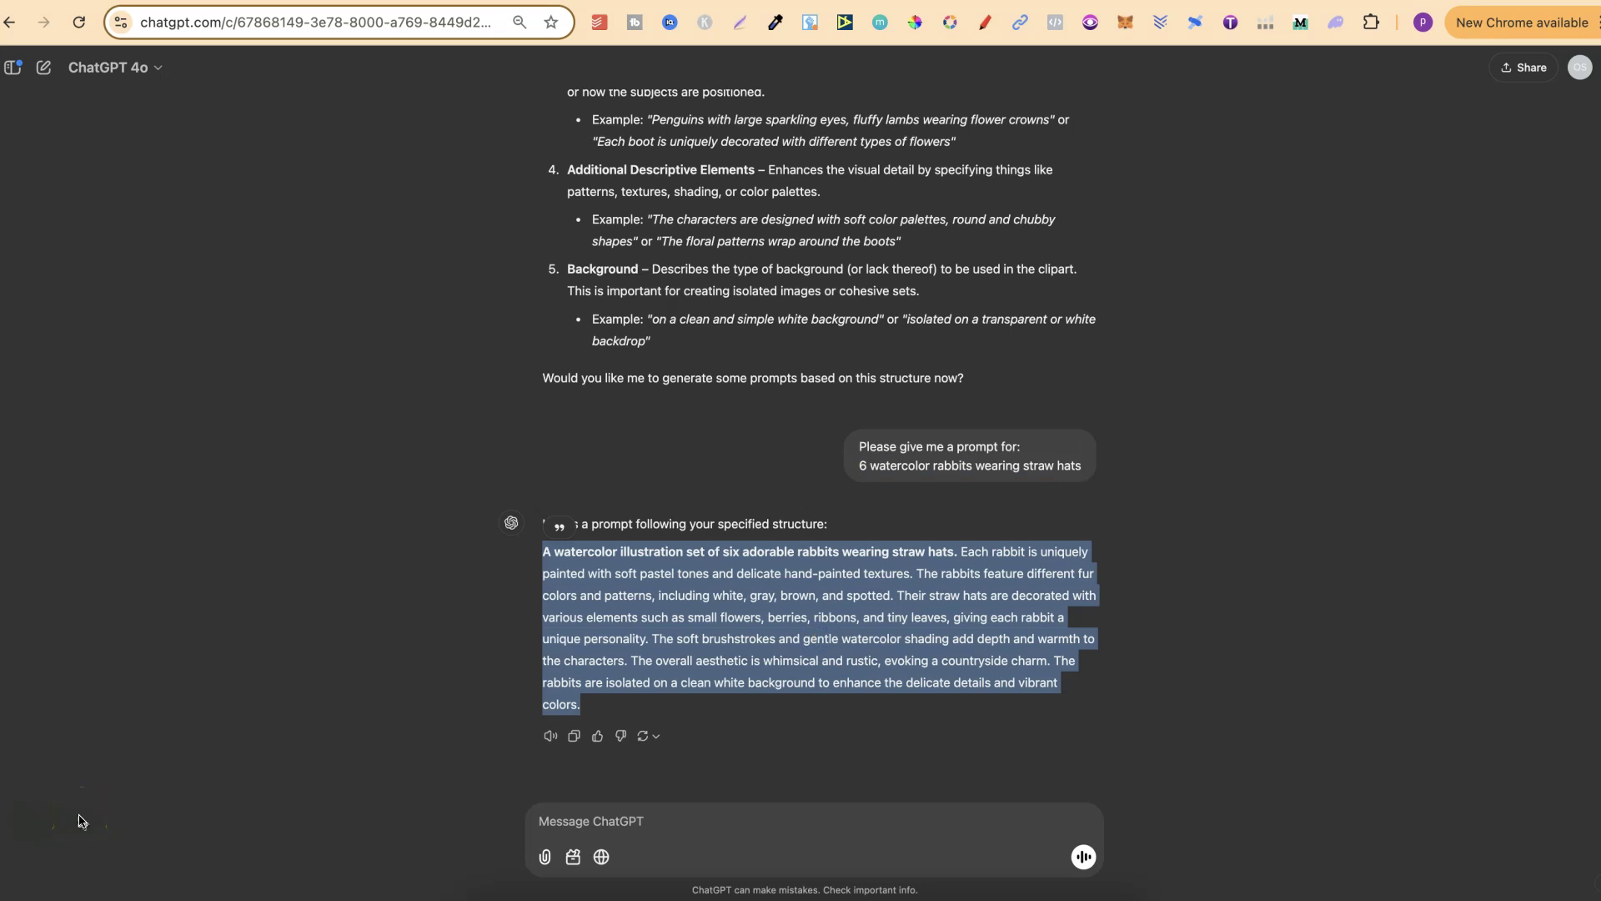
{"action": "scroll", "coordinate": [1142, 582], "scroll_direction": "up", "scroll_amount": 1}
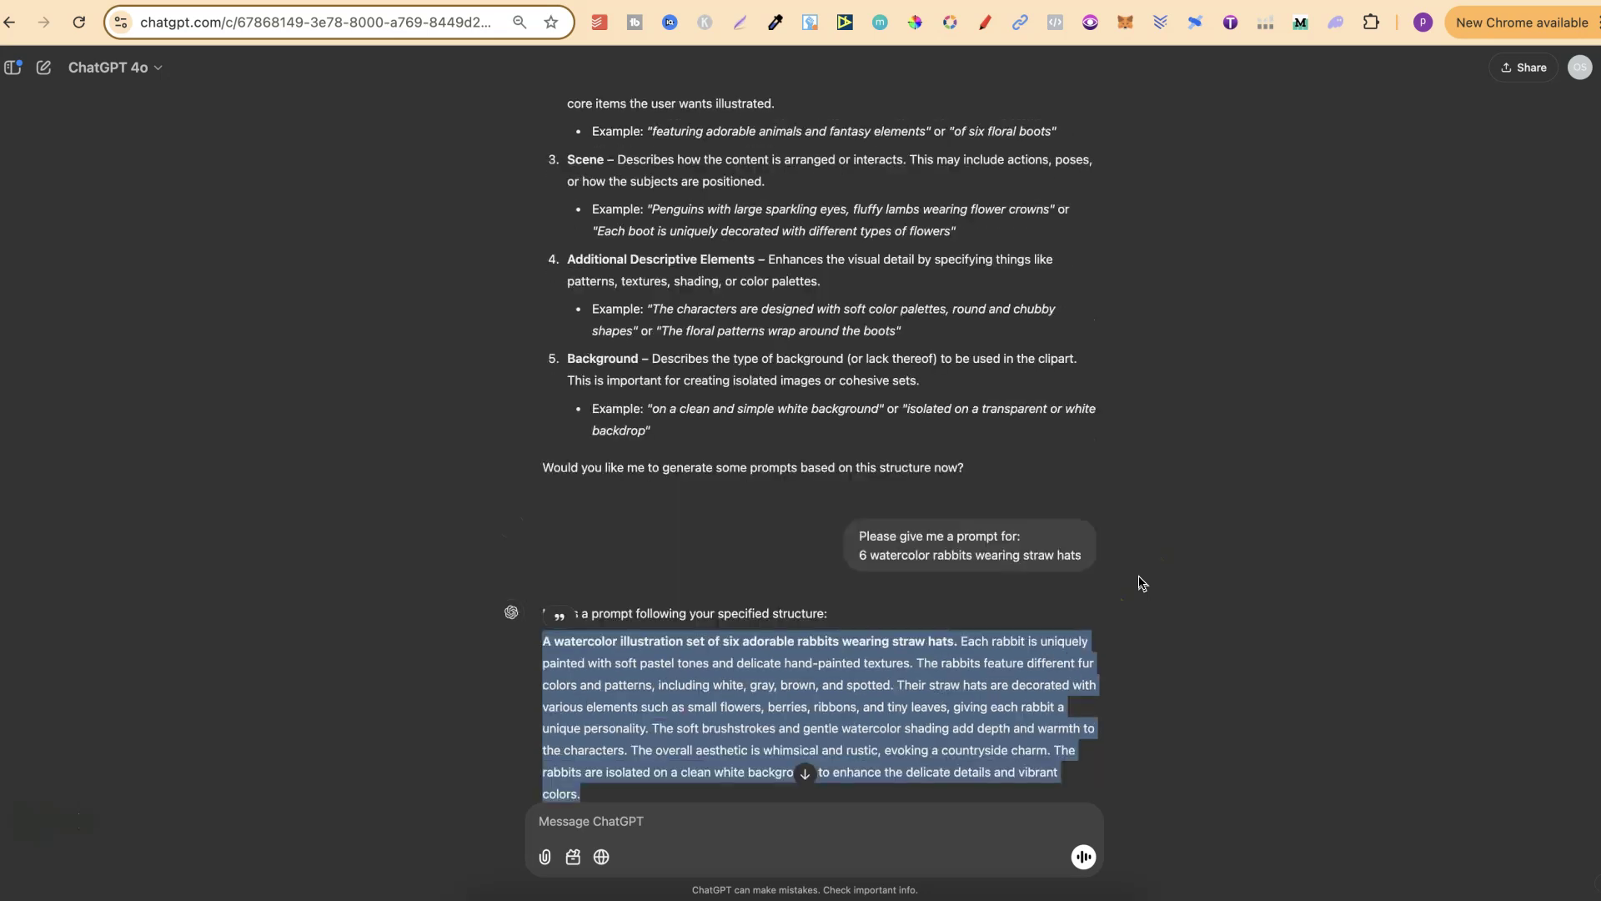
Send 'Please give me a prompt for: 6 watercolor rabbits wearing straw hats' to ChatGPT
{"action": "scroll", "coordinate": [1142, 582], "scroll_direction": "up", "scroll_amount": 15}
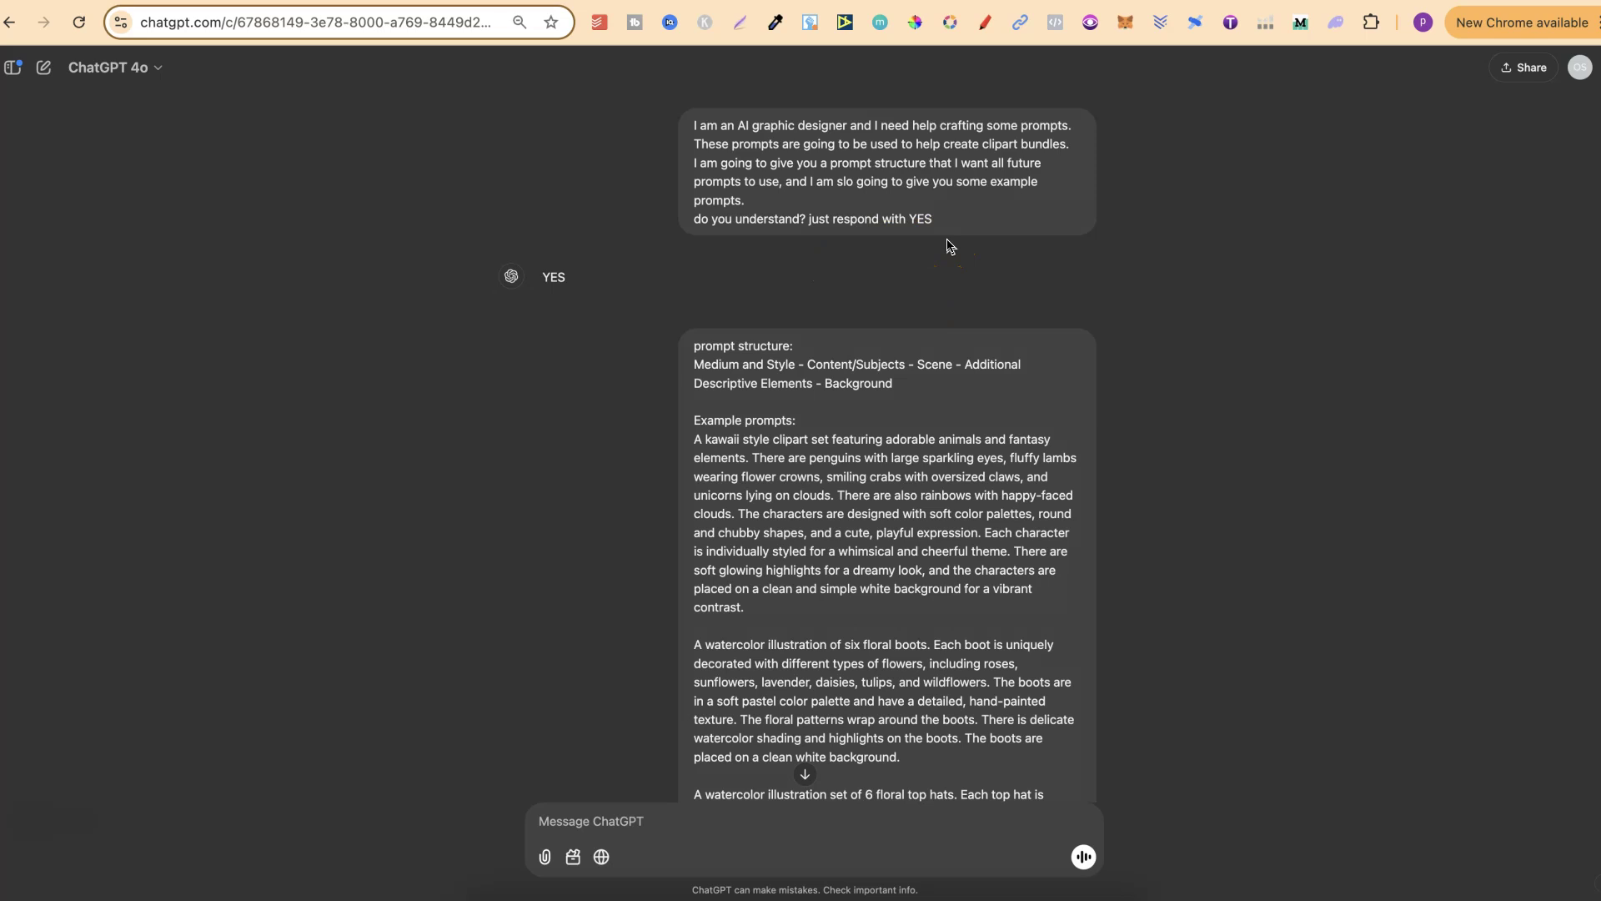
{"action": "left_click_drag", "start_coordinate": [932, 220], "coordinate": [691, 127]}
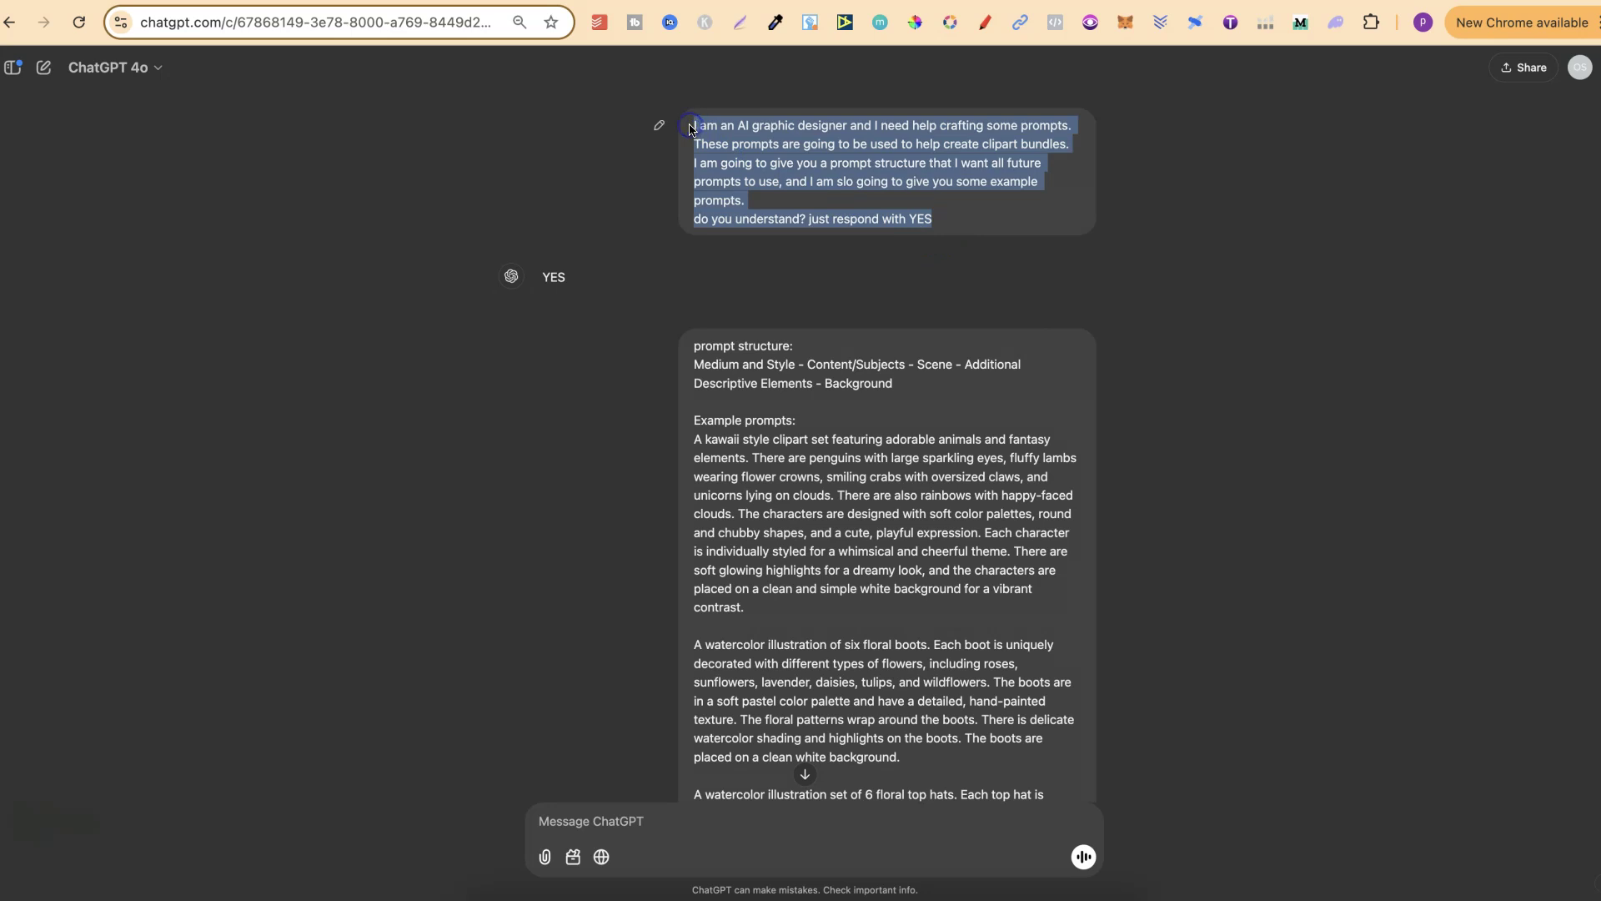
{"action": "scroll", "coordinate": [1143, 529], "scroll_direction": "down", "scroll_amount": 2}
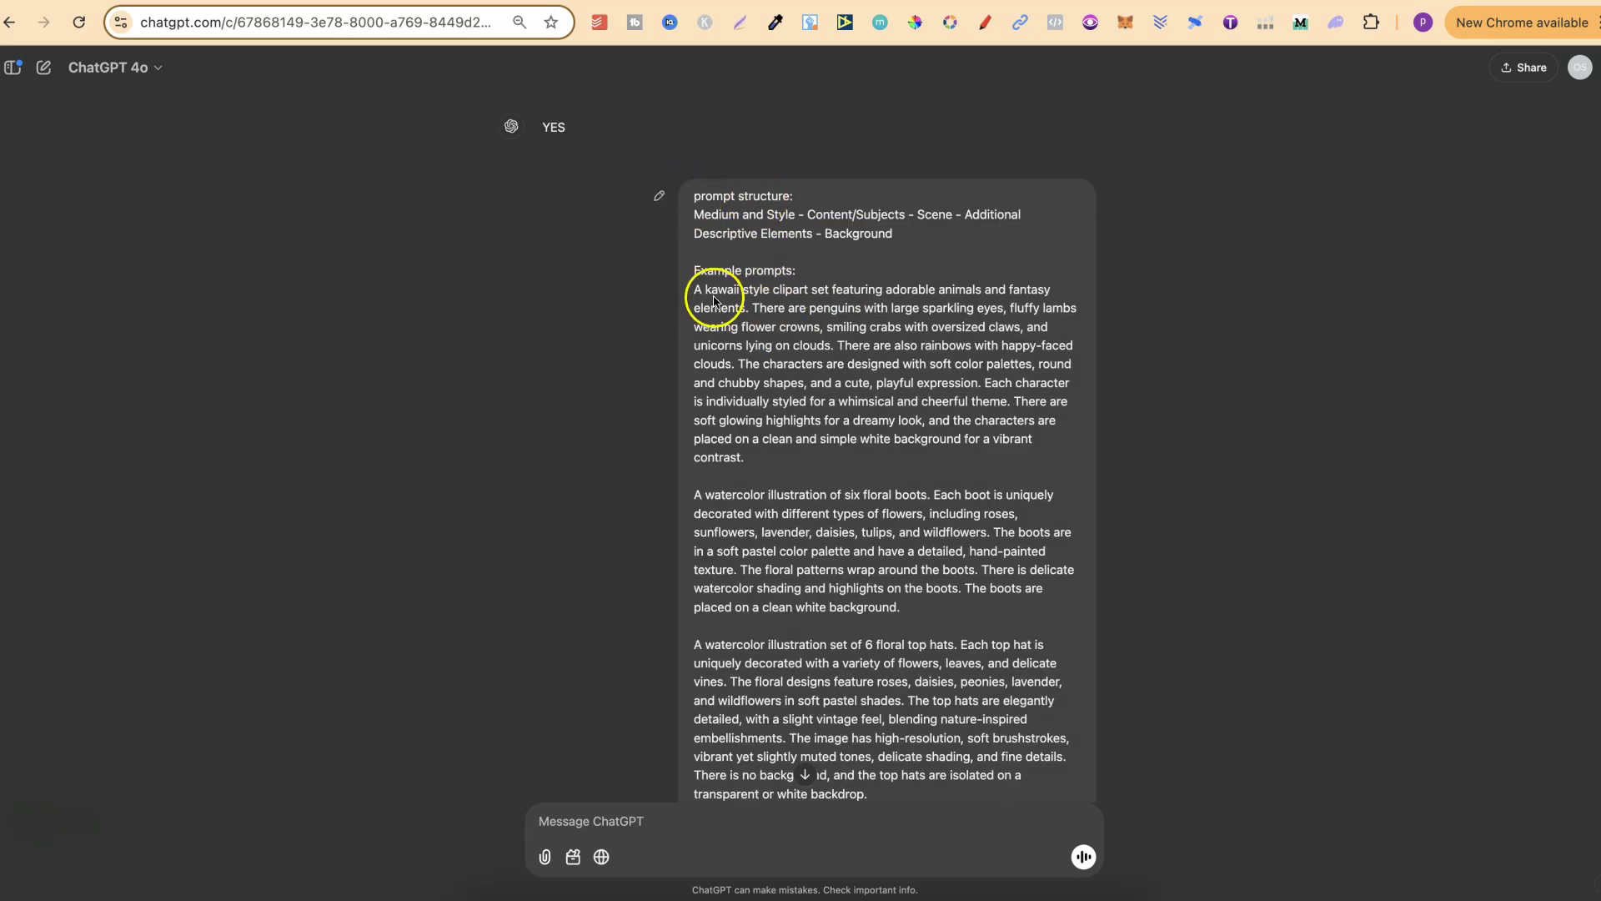
{"action": "scroll", "coordinate": [1201, 627], "scroll_direction": "down", "scroll_amount": 5}
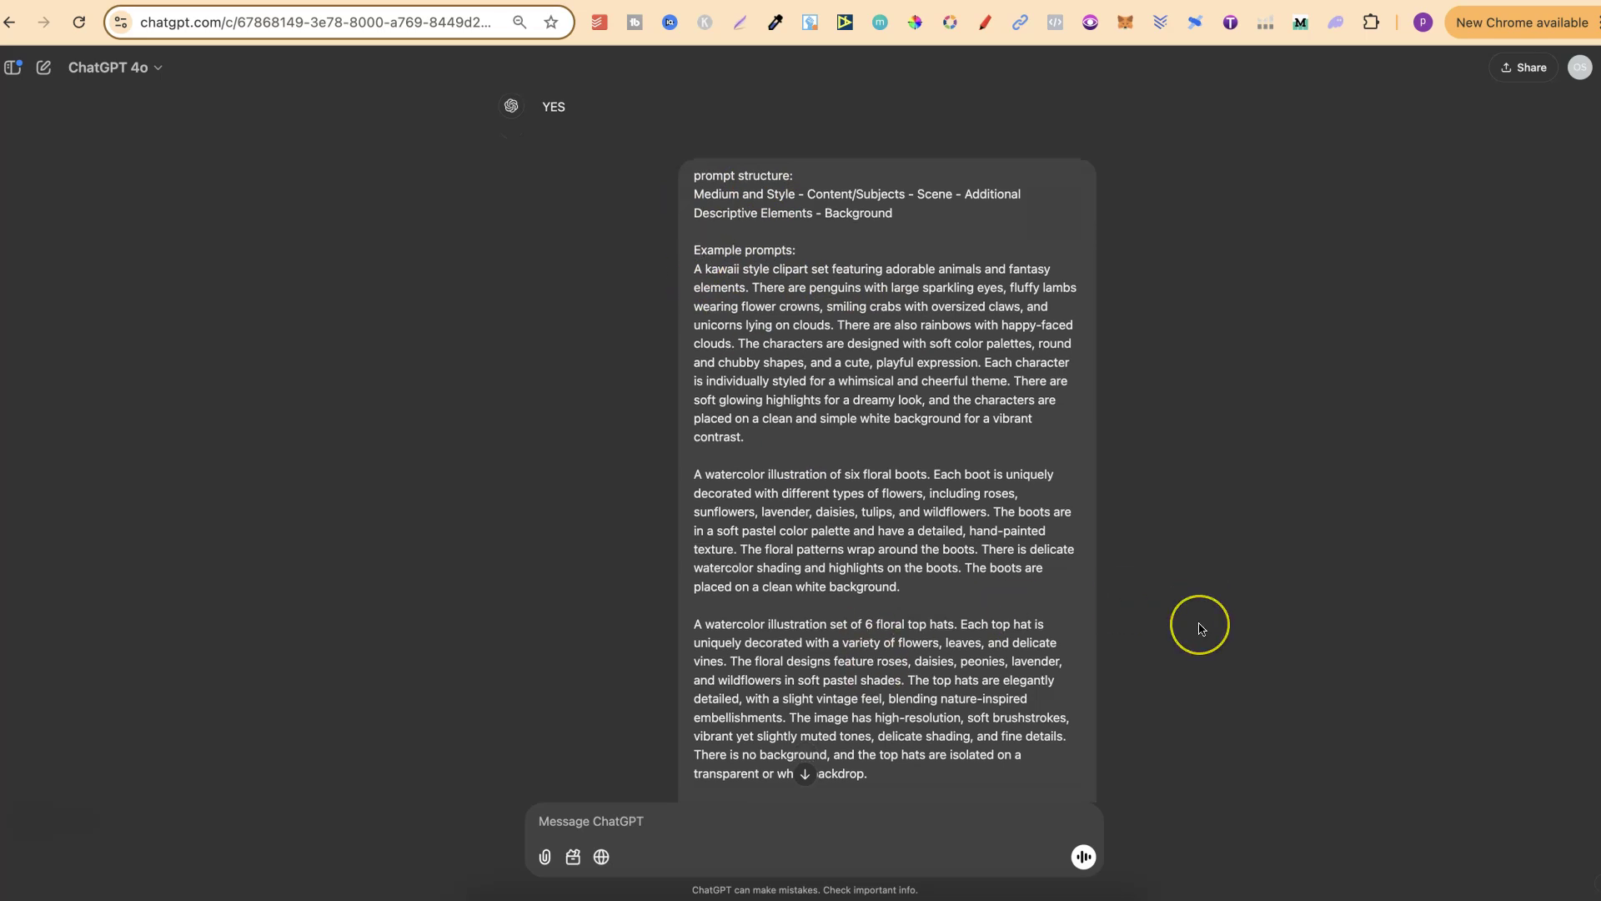
{"action": "scroll", "coordinate": [1201, 629], "scroll_direction": "down", "scroll_amount": 5}
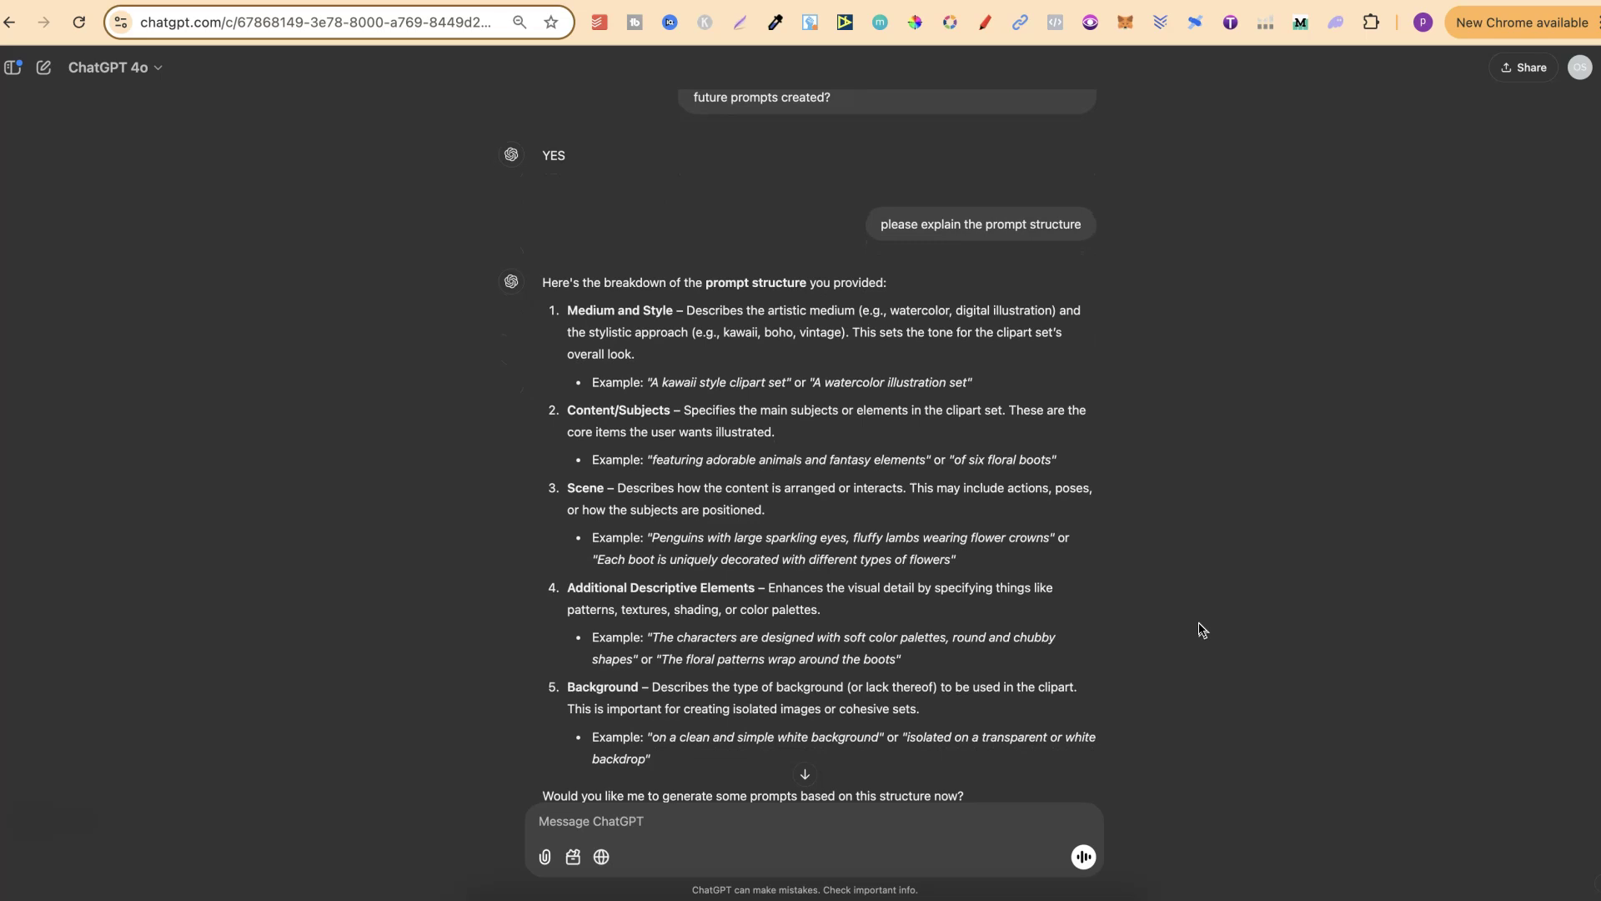
{"action": "type", "text": "Please give me a prompt for: 6 watercolor rabbits wearing straw hats"}
{"action": "key", "text": "Return"}
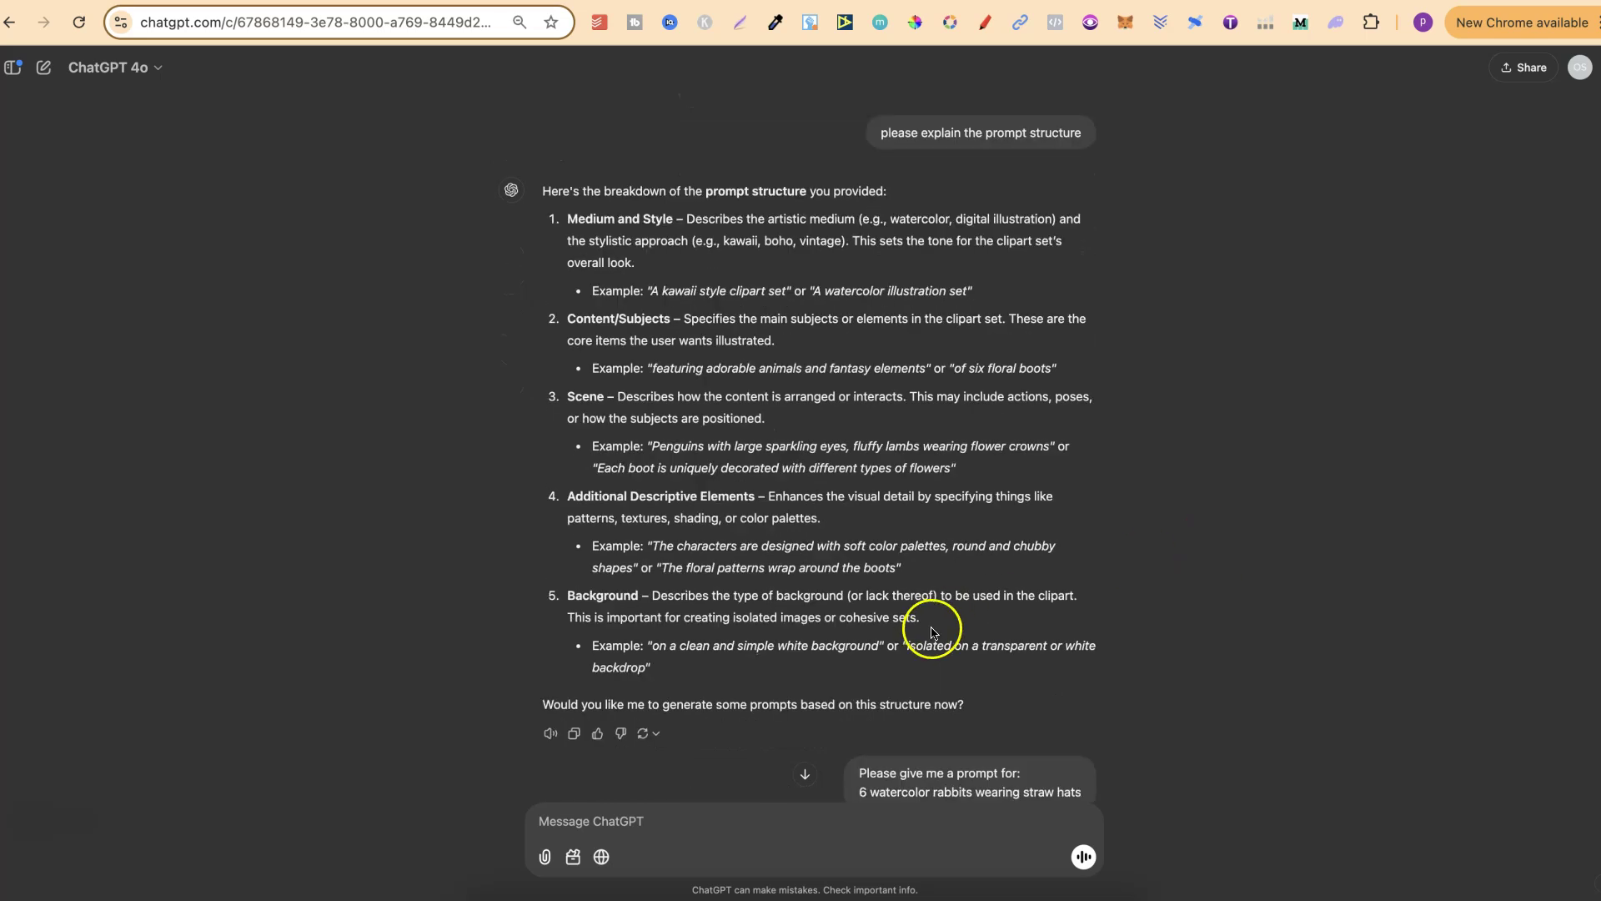
Review the reply's prompt structure breakdown, then move over to the Ideogram clipart gallery
{"action": "left_click_drag", "start_coordinate": [680, 691], "coordinate": [530, 230]}
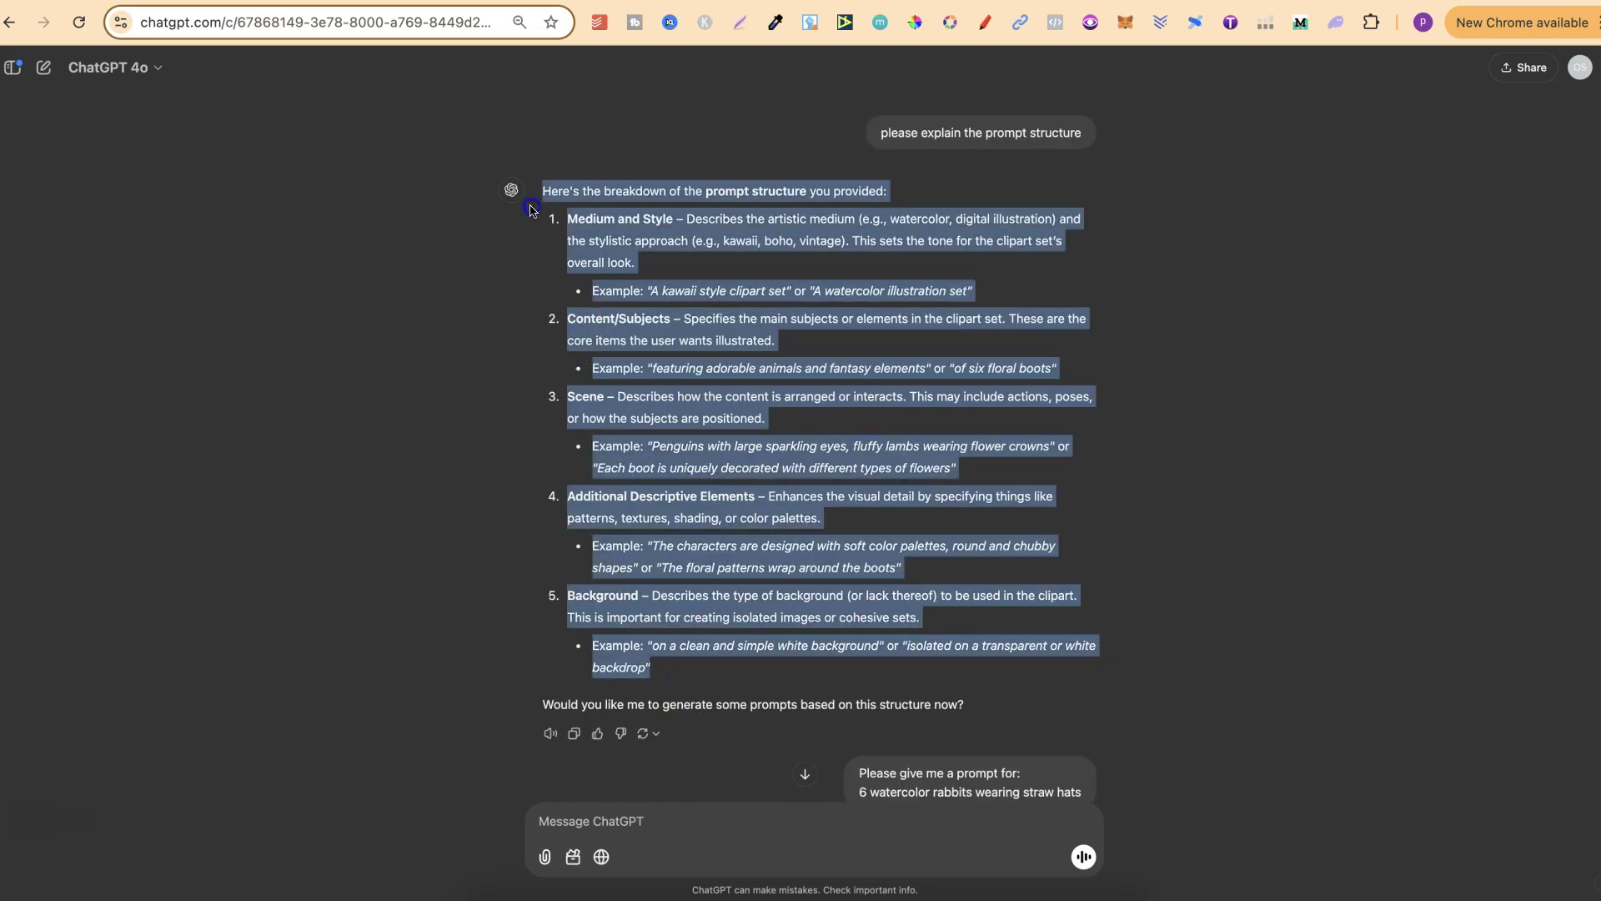
{"action": "left_click", "coordinate": [1365, 687]}
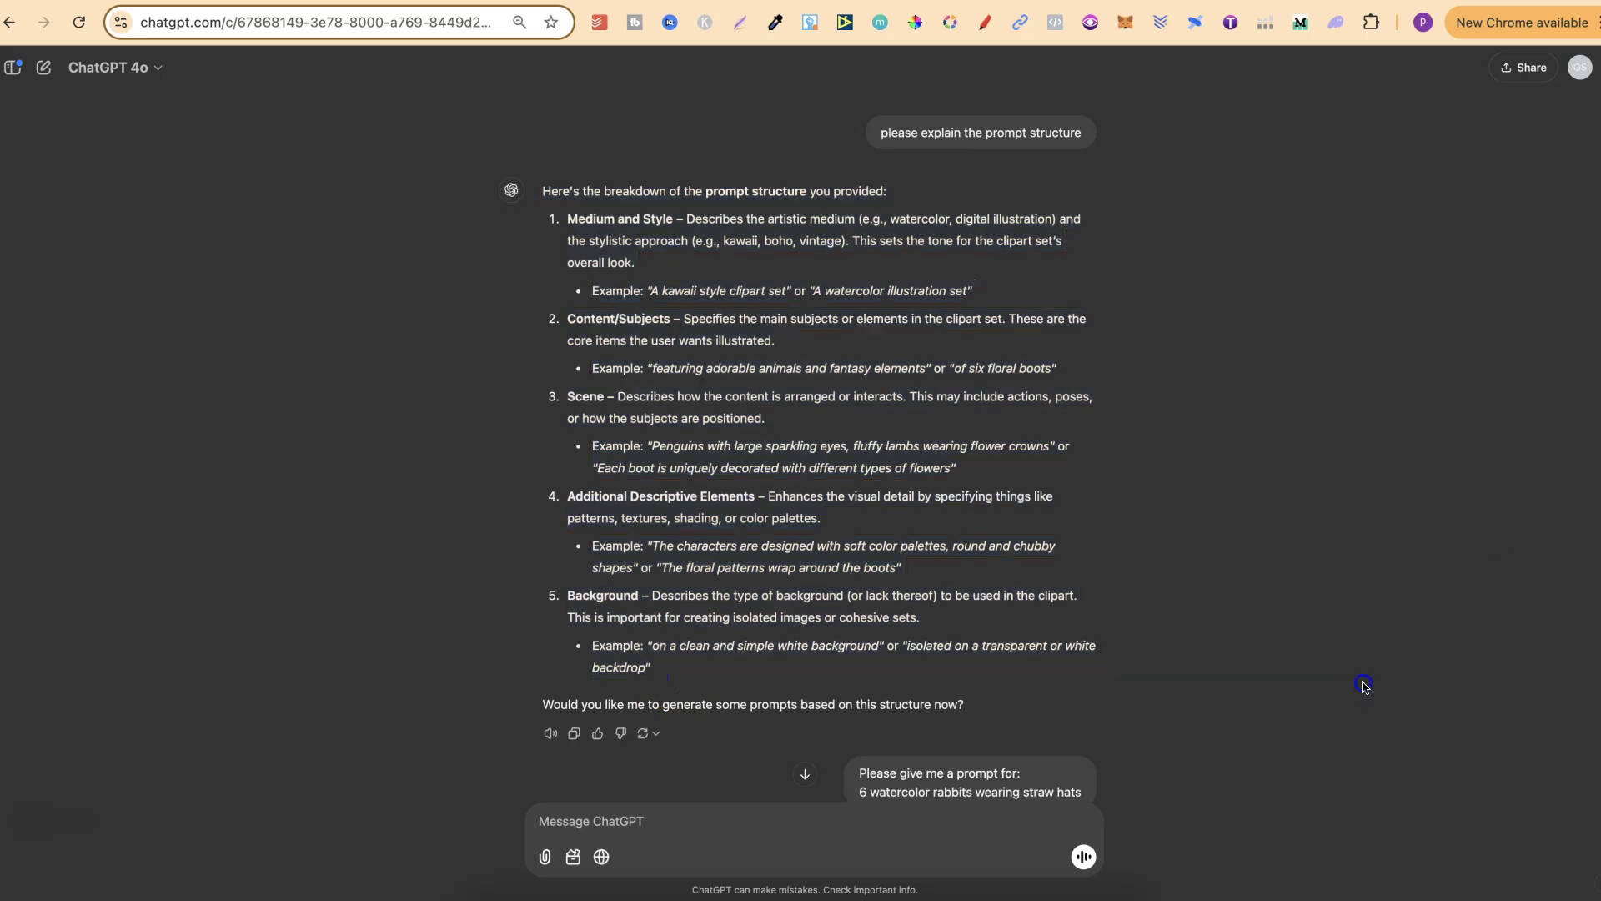
{"action": "scroll", "coordinate": [1365, 687], "scroll_direction": "down", "scroll_amount": 2}
{"action": "scroll", "coordinate": [1366, 687], "scroll_direction": "down", "scroll_amount": 1}
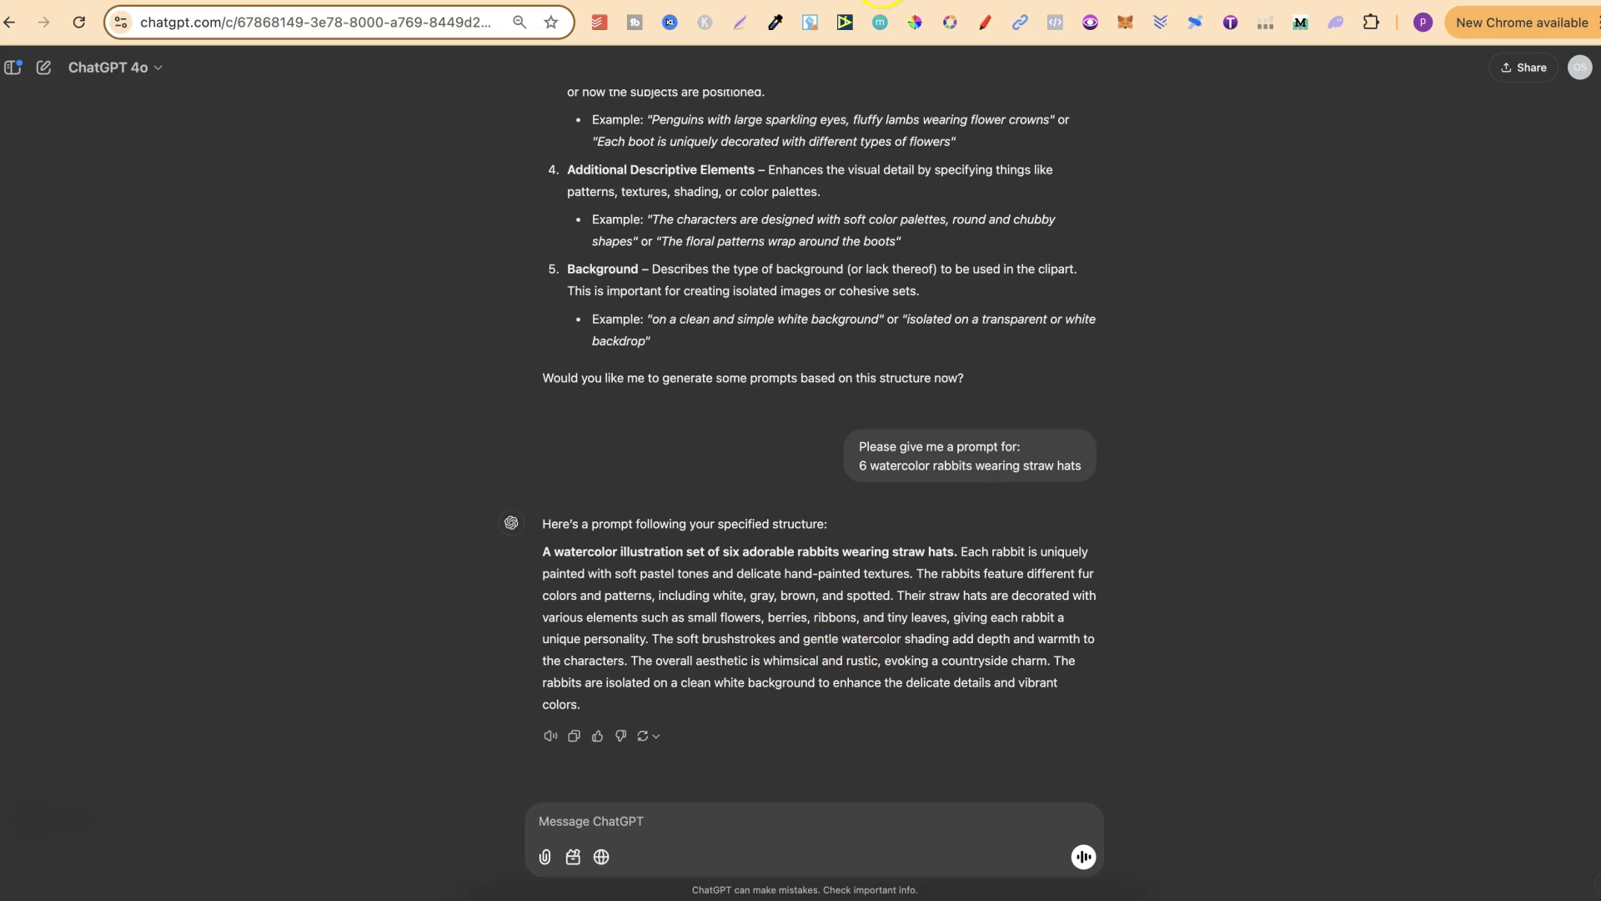
{"action": "left_click", "coordinate": [882, 1]}
{"action": "scroll", "coordinate": [1489, 510], "scroll_direction": "up", "scroll_amount": 5}
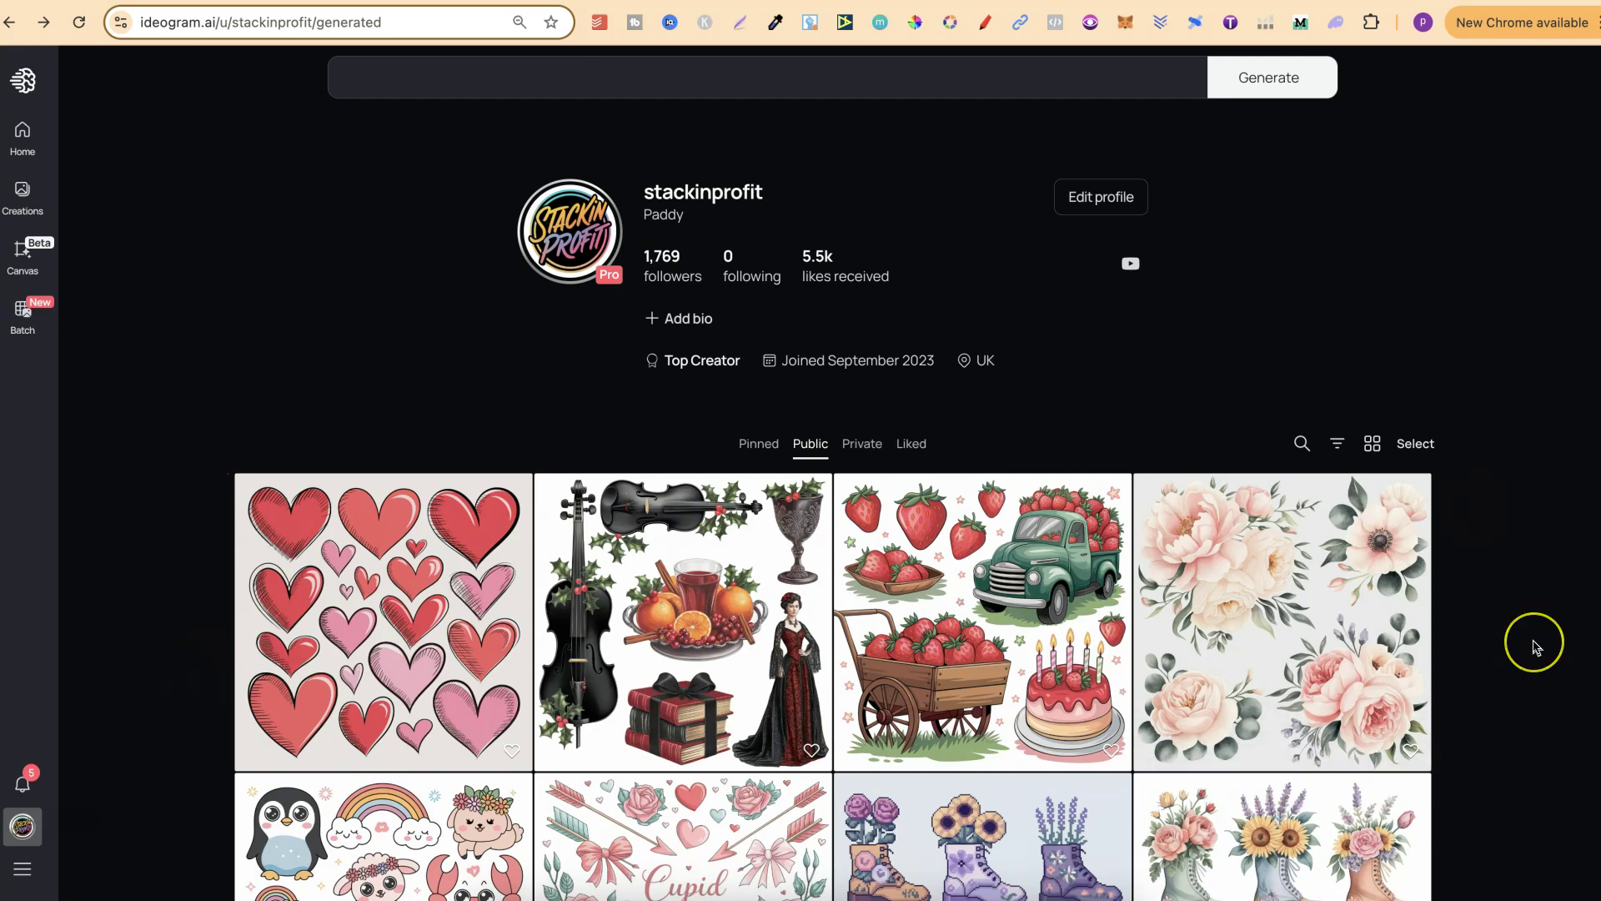
Scroll through the profile's public clipart sheets, then switch the gallery to Private images
{"action": "scroll", "coordinate": [1537, 648], "scroll_direction": "down", "scroll_amount": 4}
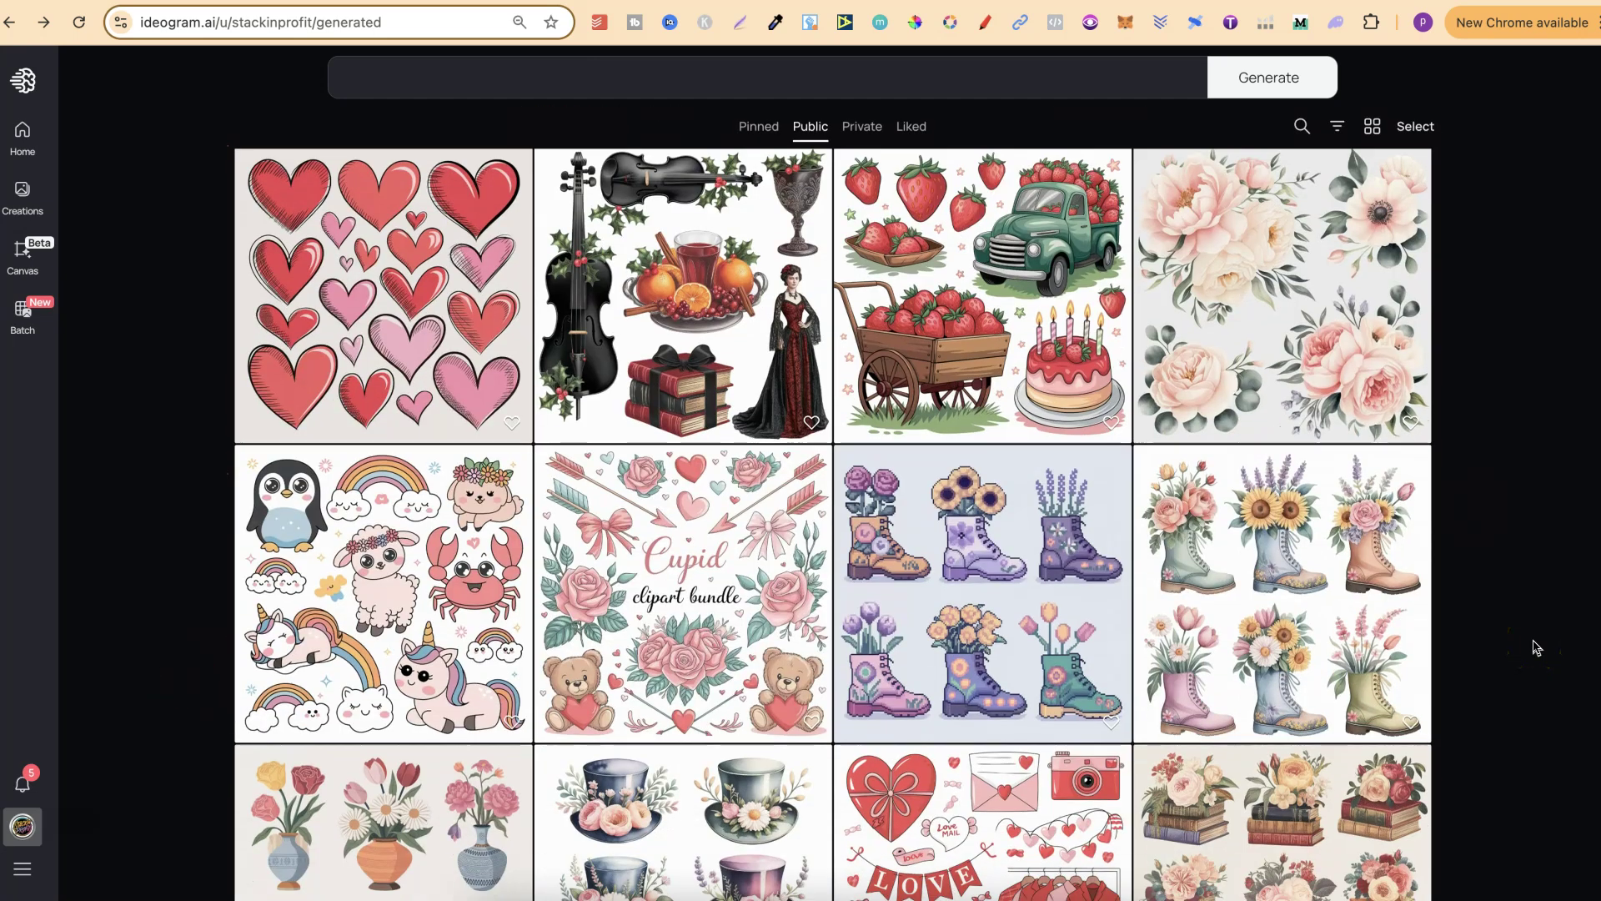
{"action": "scroll", "coordinate": [1537, 648], "scroll_direction": "up", "scroll_amount": 2}
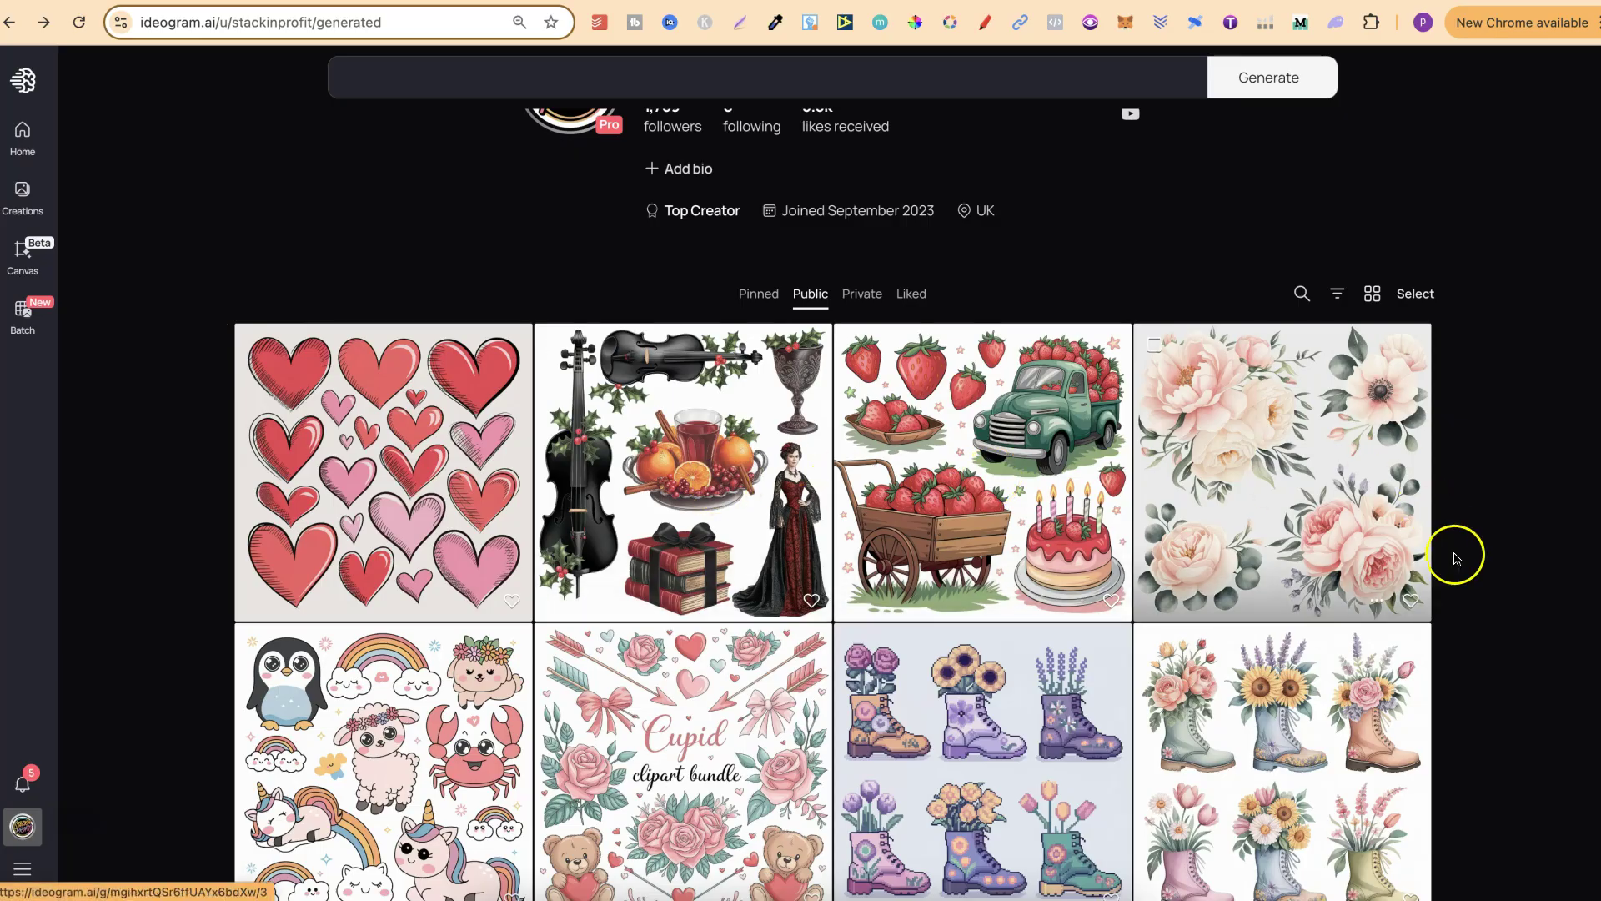
{"action": "scroll", "coordinate": [1515, 751], "scroll_direction": "down", "scroll_amount": 8}
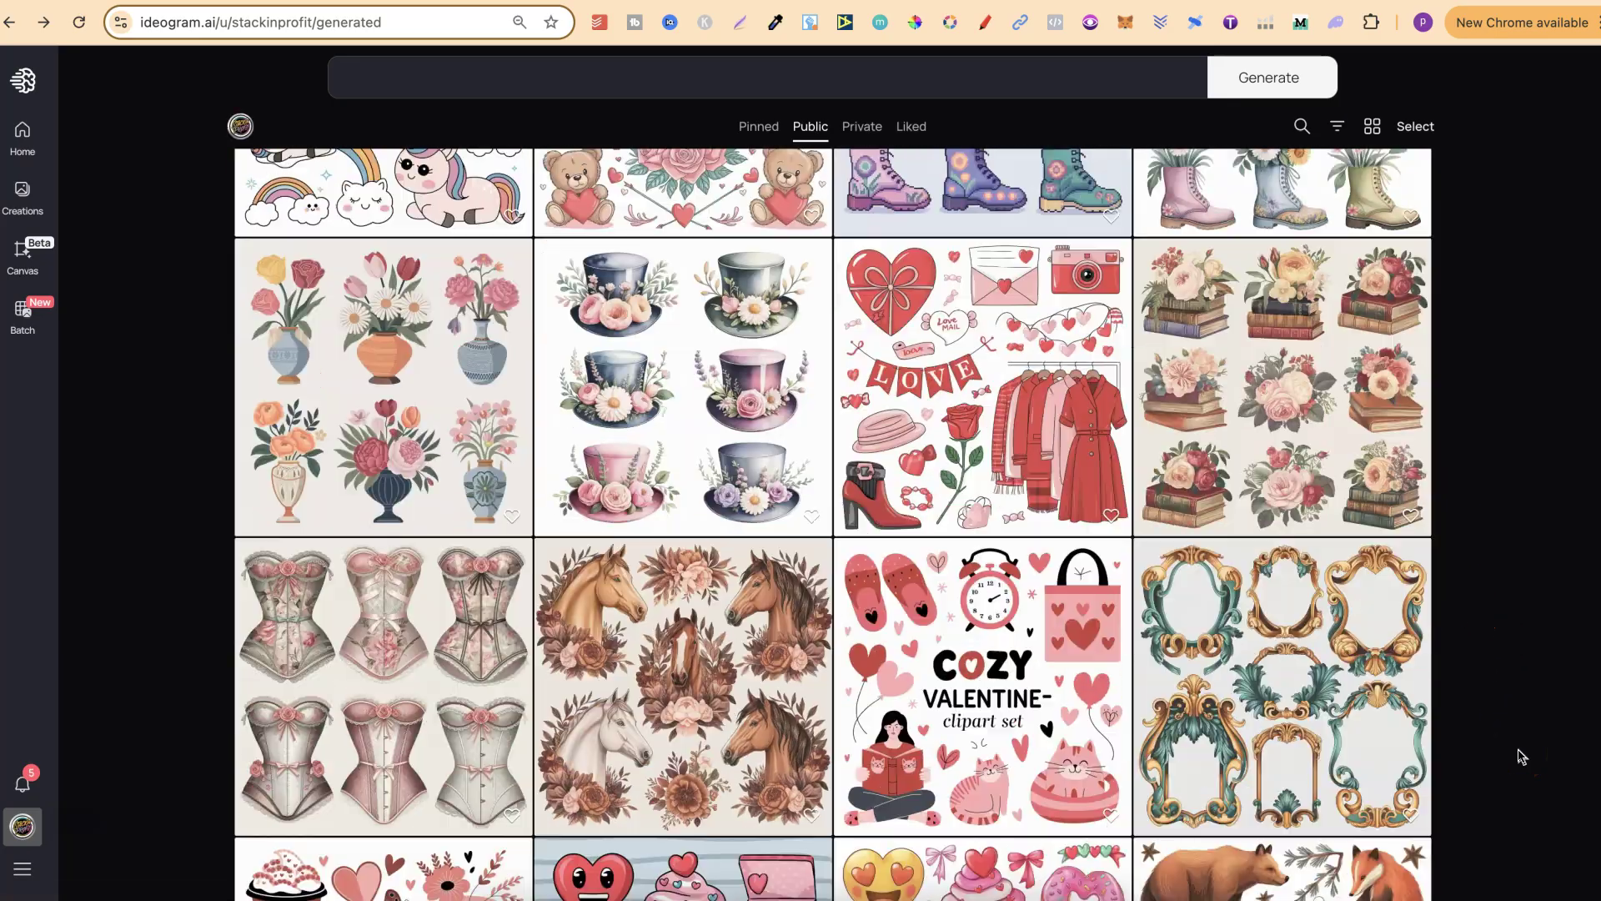
{"action": "scroll", "coordinate": [1522, 756], "scroll_direction": "down", "scroll_amount": 11}
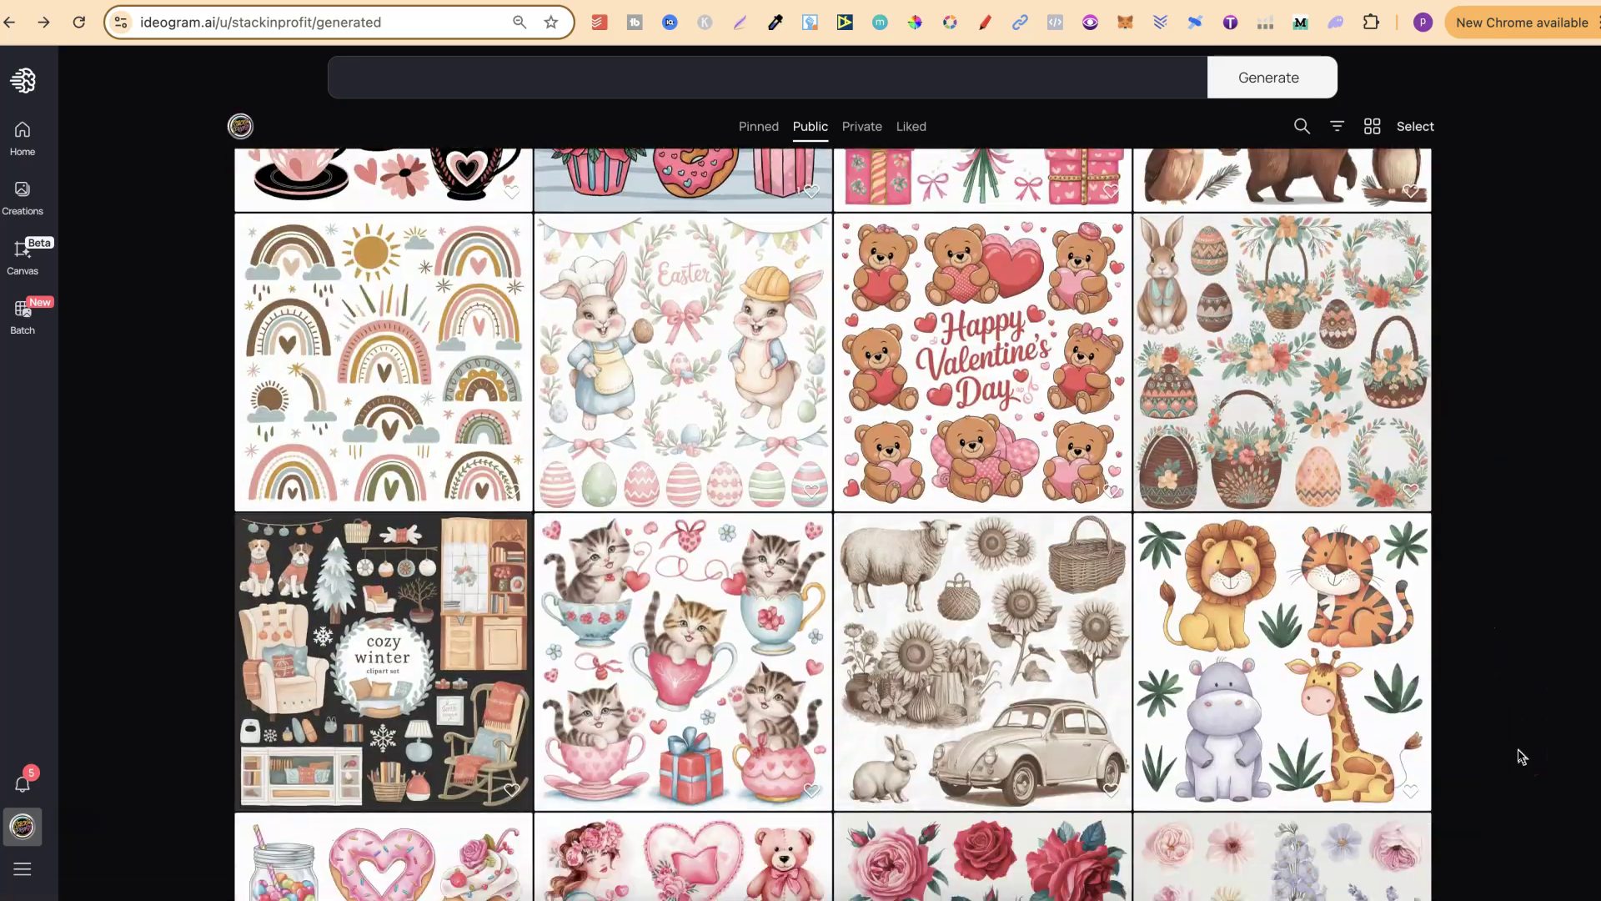
{"action": "scroll", "coordinate": [1521, 757], "scroll_direction": "down", "scroll_amount": 13}
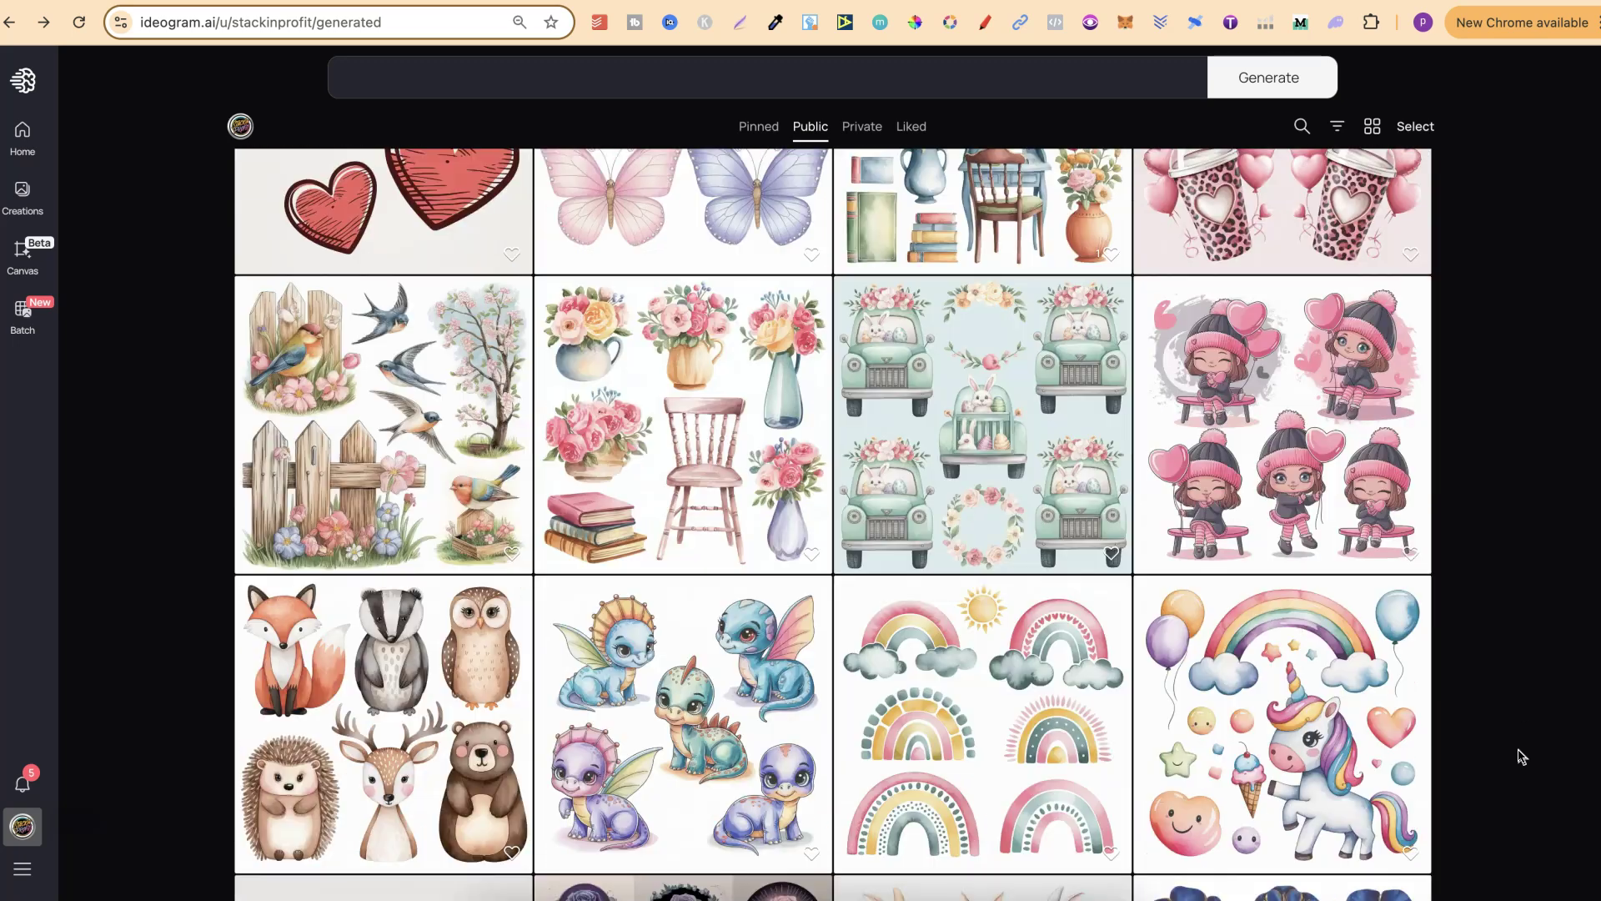
{"action": "scroll", "coordinate": [1522, 757], "scroll_direction": "down", "scroll_amount": 6}
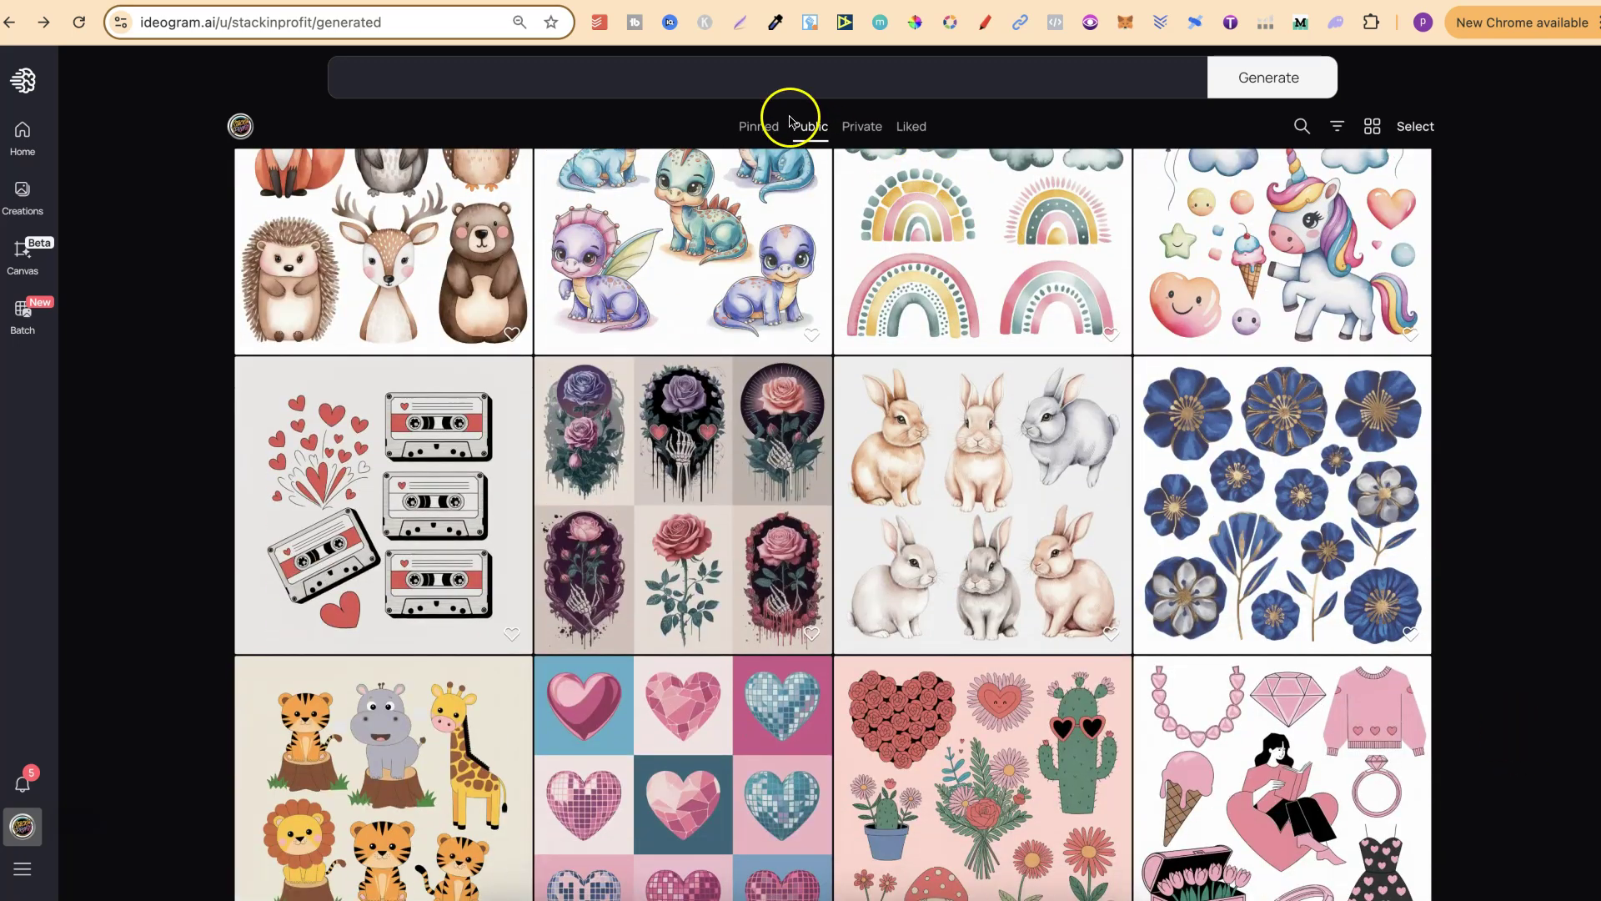
{"action": "scroll", "coordinate": [1443, 504], "scroll_direction": "up", "scroll_amount": 15}
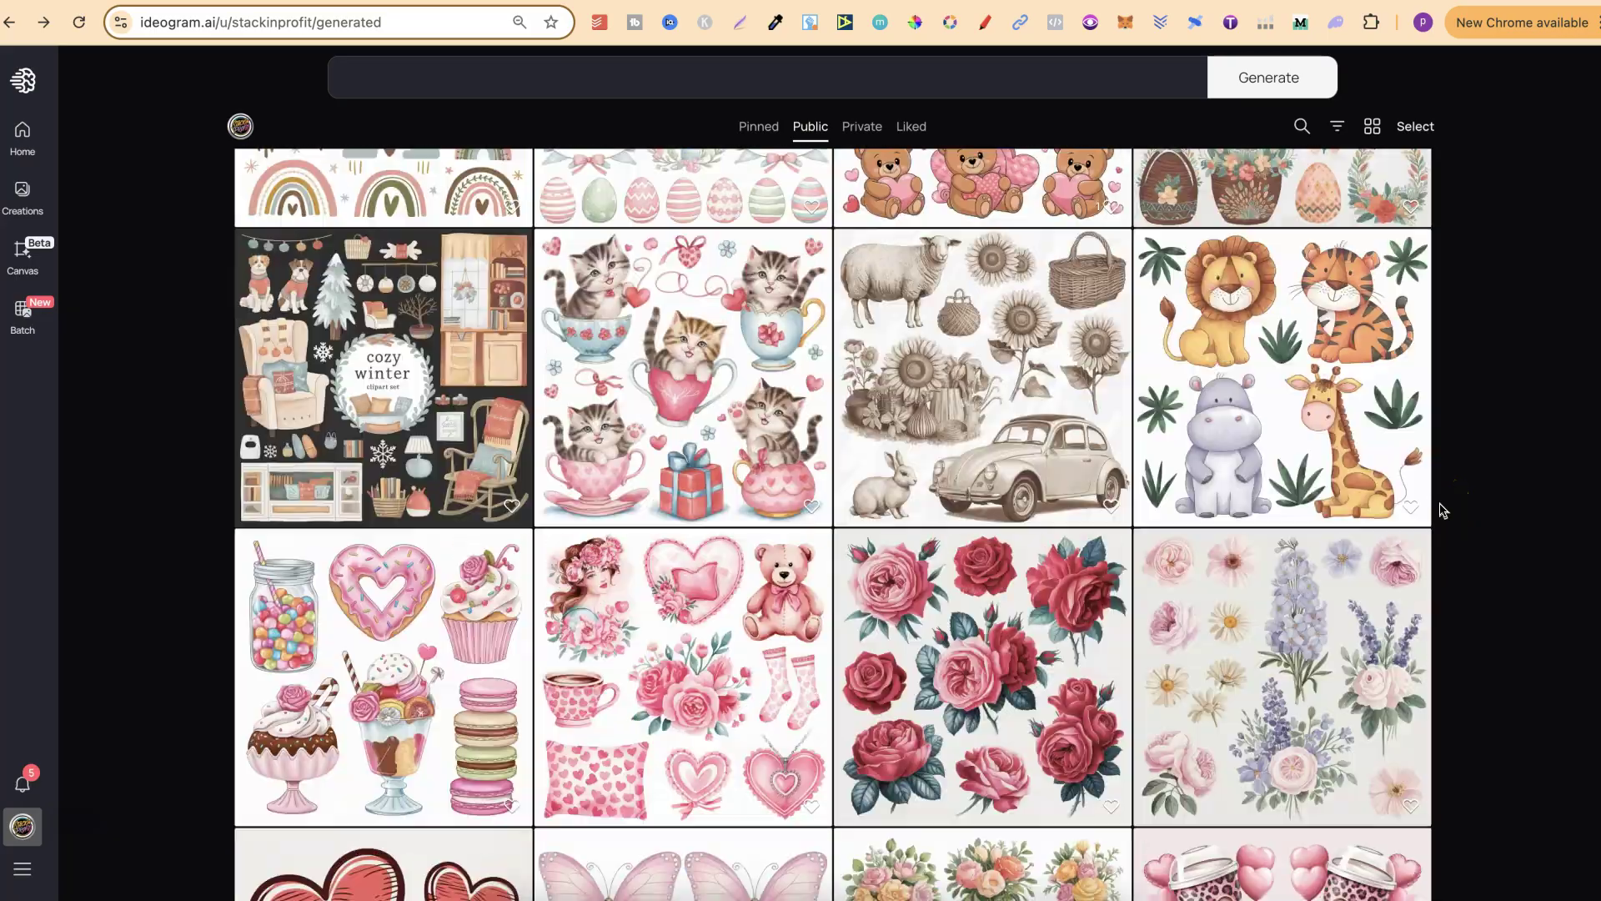
{"action": "scroll", "coordinate": [1443, 510], "scroll_direction": "up", "scroll_amount": 20}
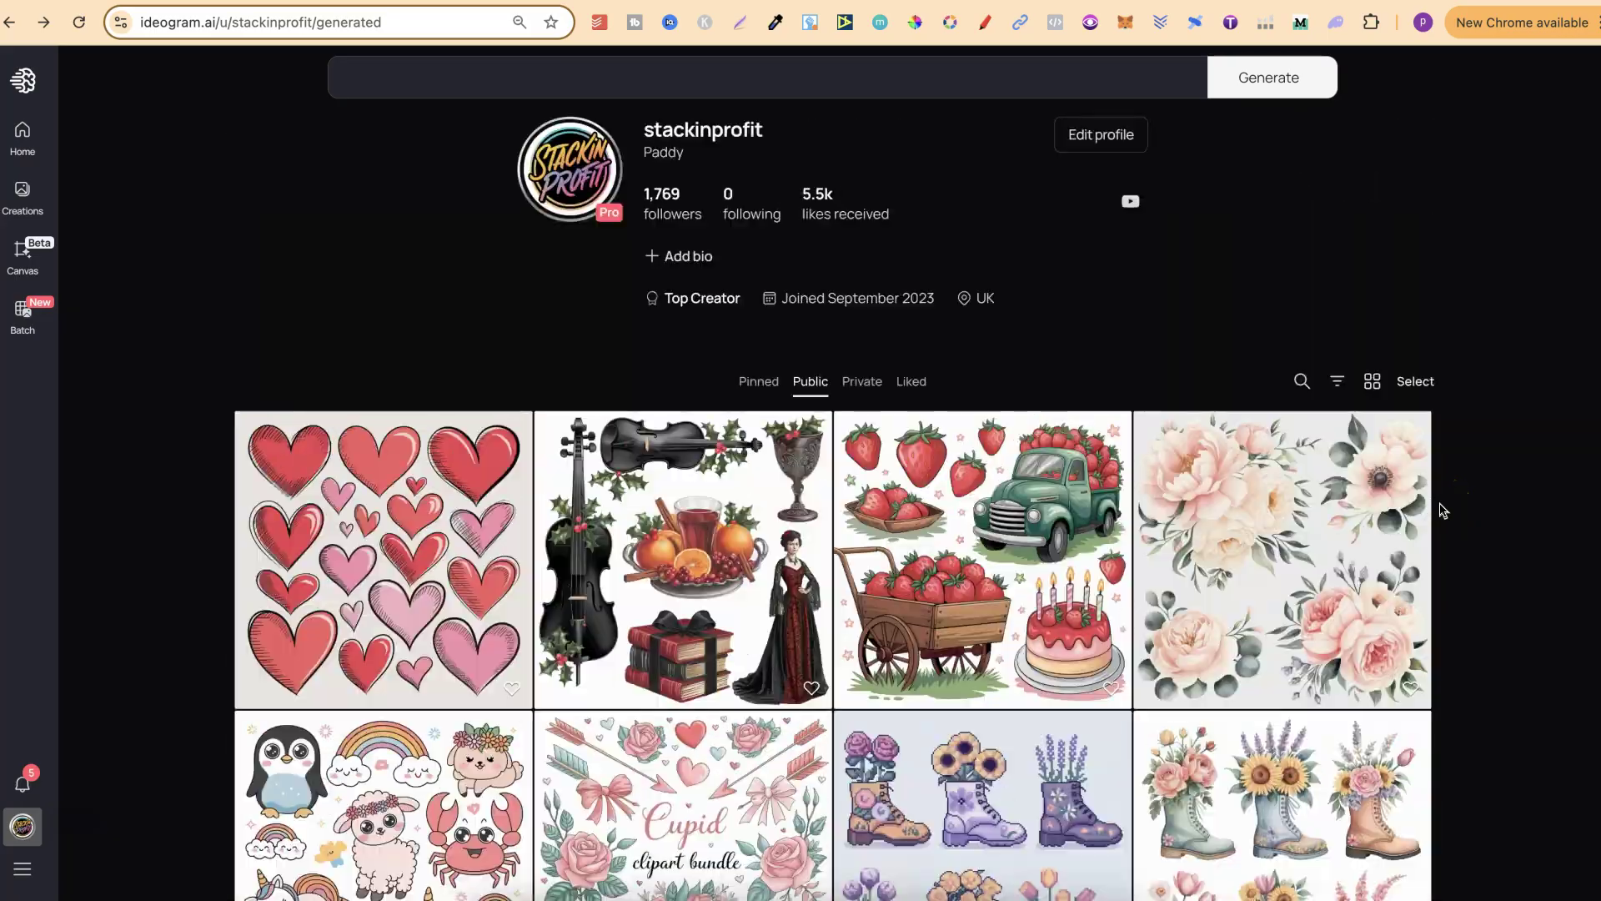
{"action": "left_click", "coordinate": [859, 446]}
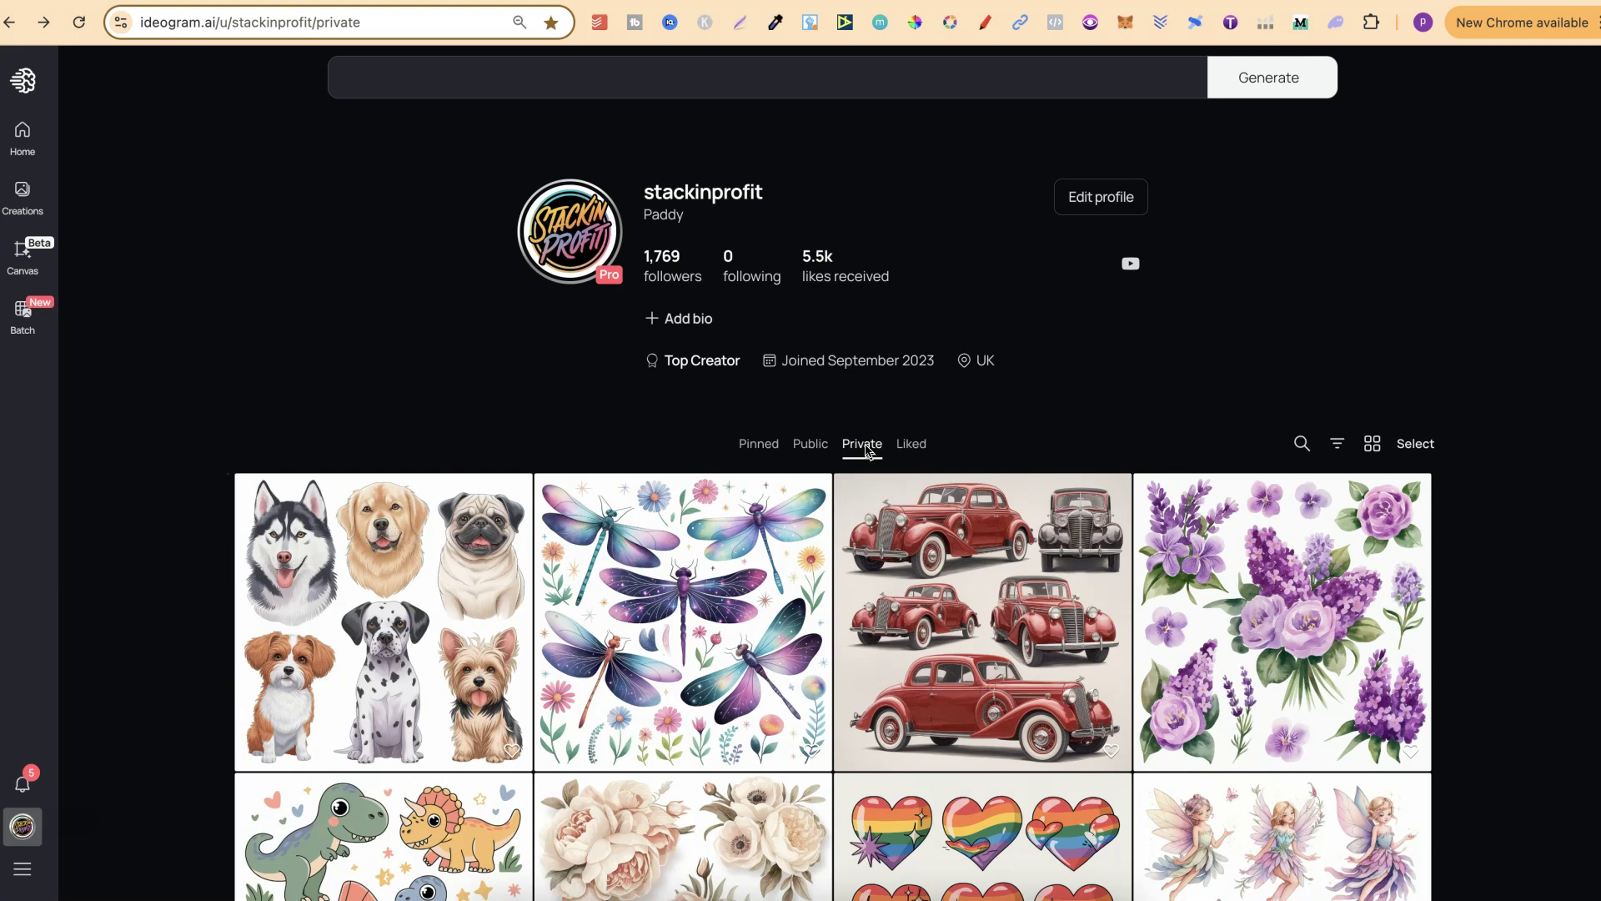
Browse the private dog, dragonfly, red car and lilac clipart sheets, then return to Public
{"action": "scroll", "coordinate": [1516, 697], "scroll_direction": "down", "scroll_amount": 1}
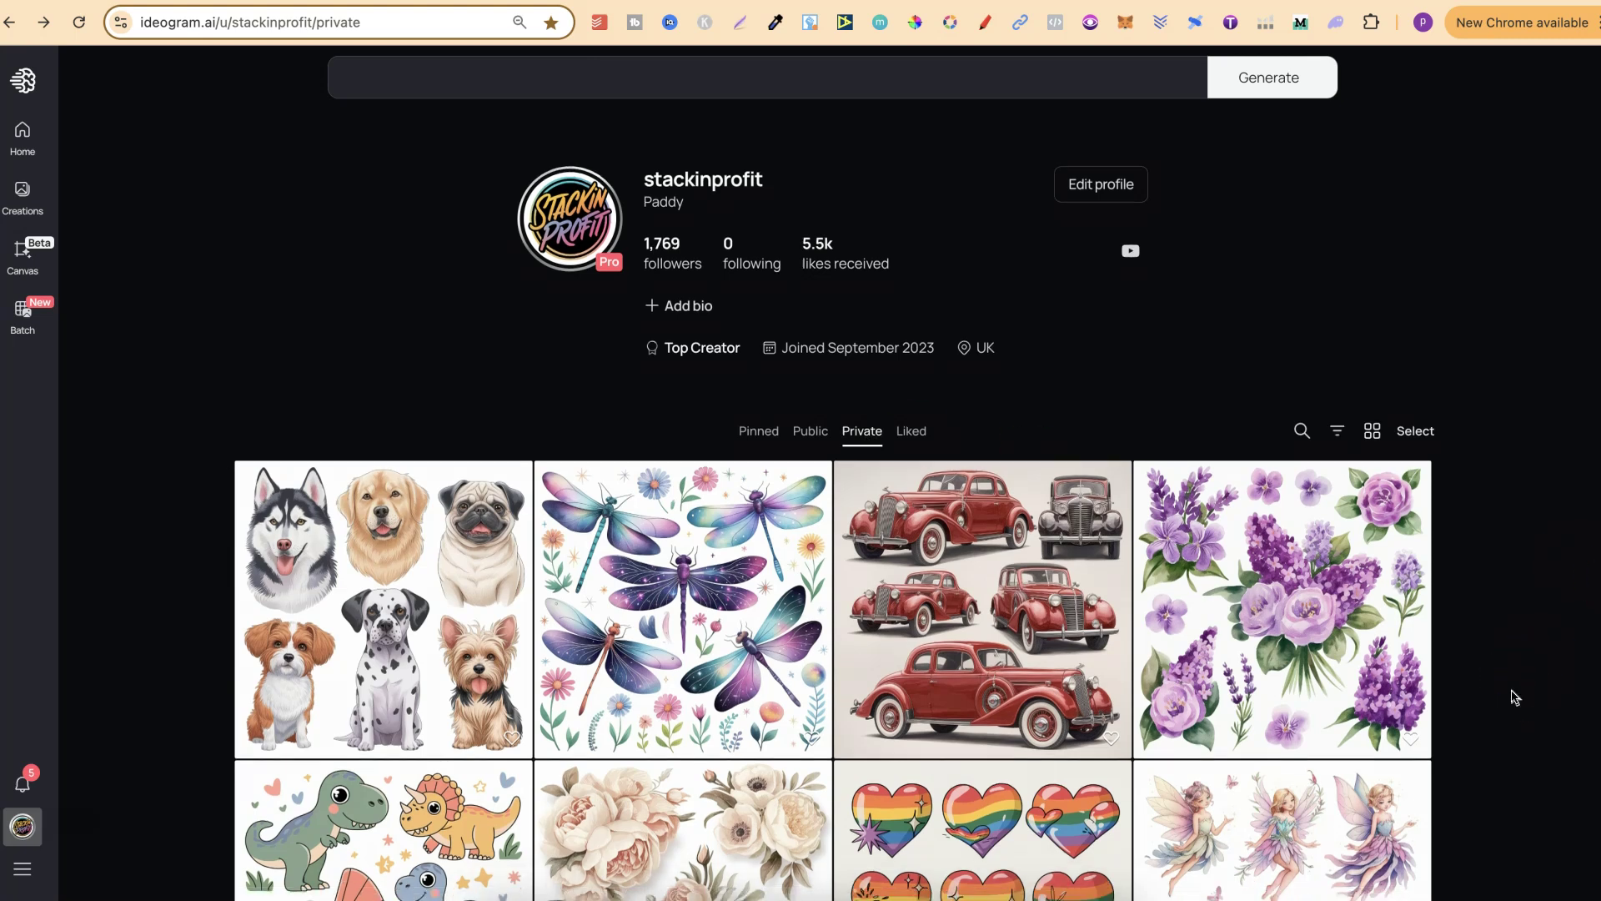
{"action": "scroll", "coordinate": [1515, 697], "scroll_direction": "down", "scroll_amount": 4}
{"action": "left_click", "coordinate": [1033, 568]}
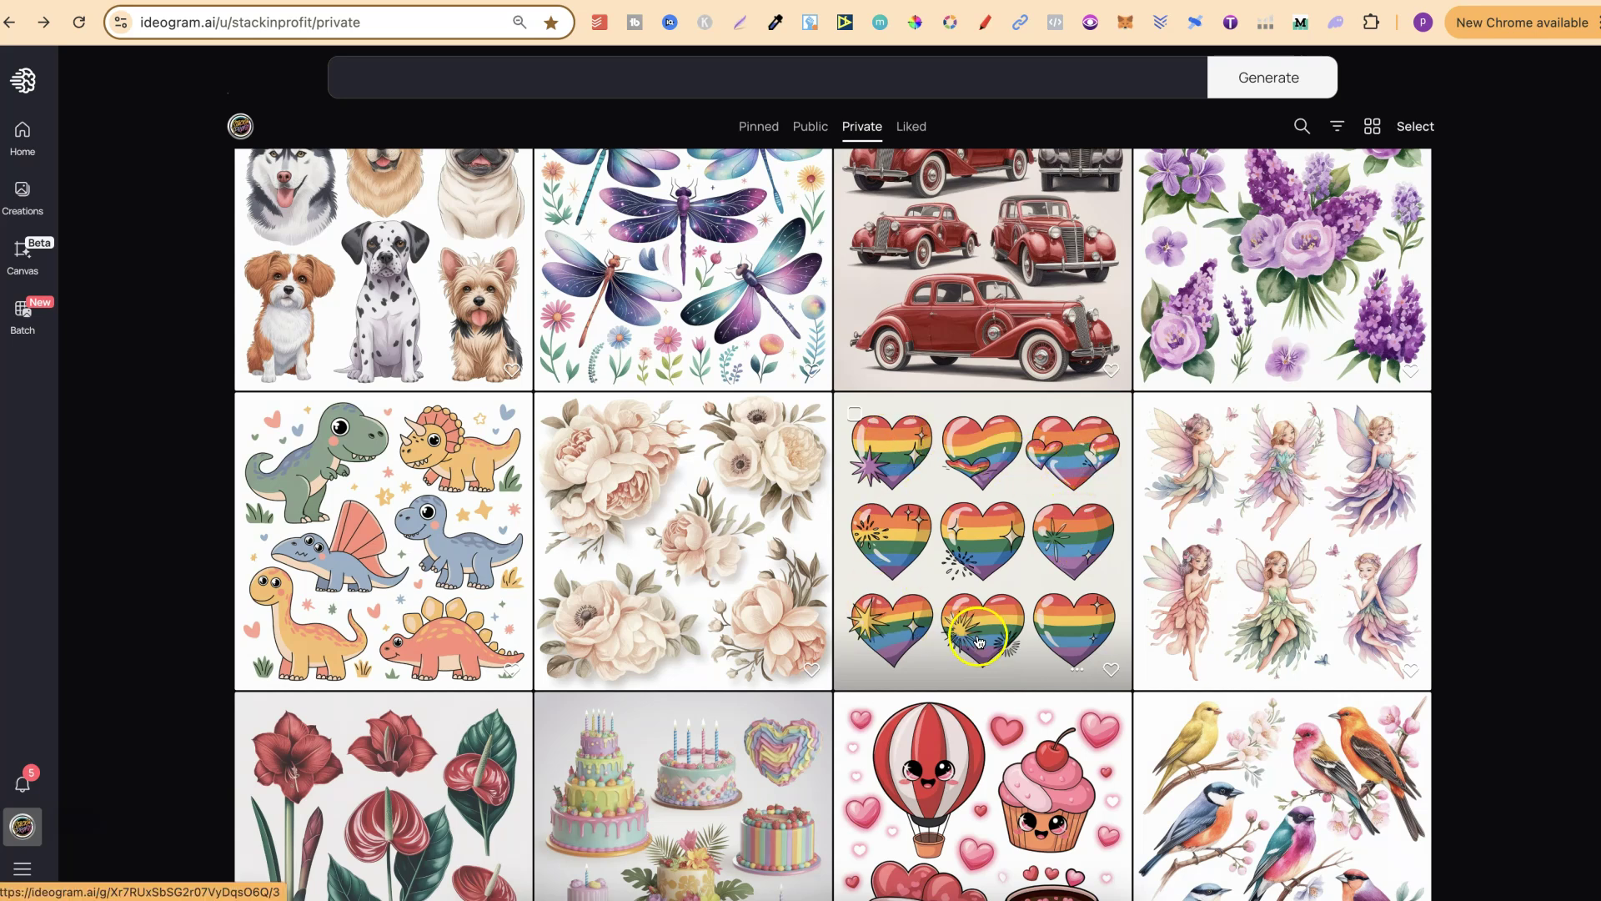
{"action": "scroll", "coordinate": [1488, 715], "scroll_direction": "down", "scroll_amount": 3}
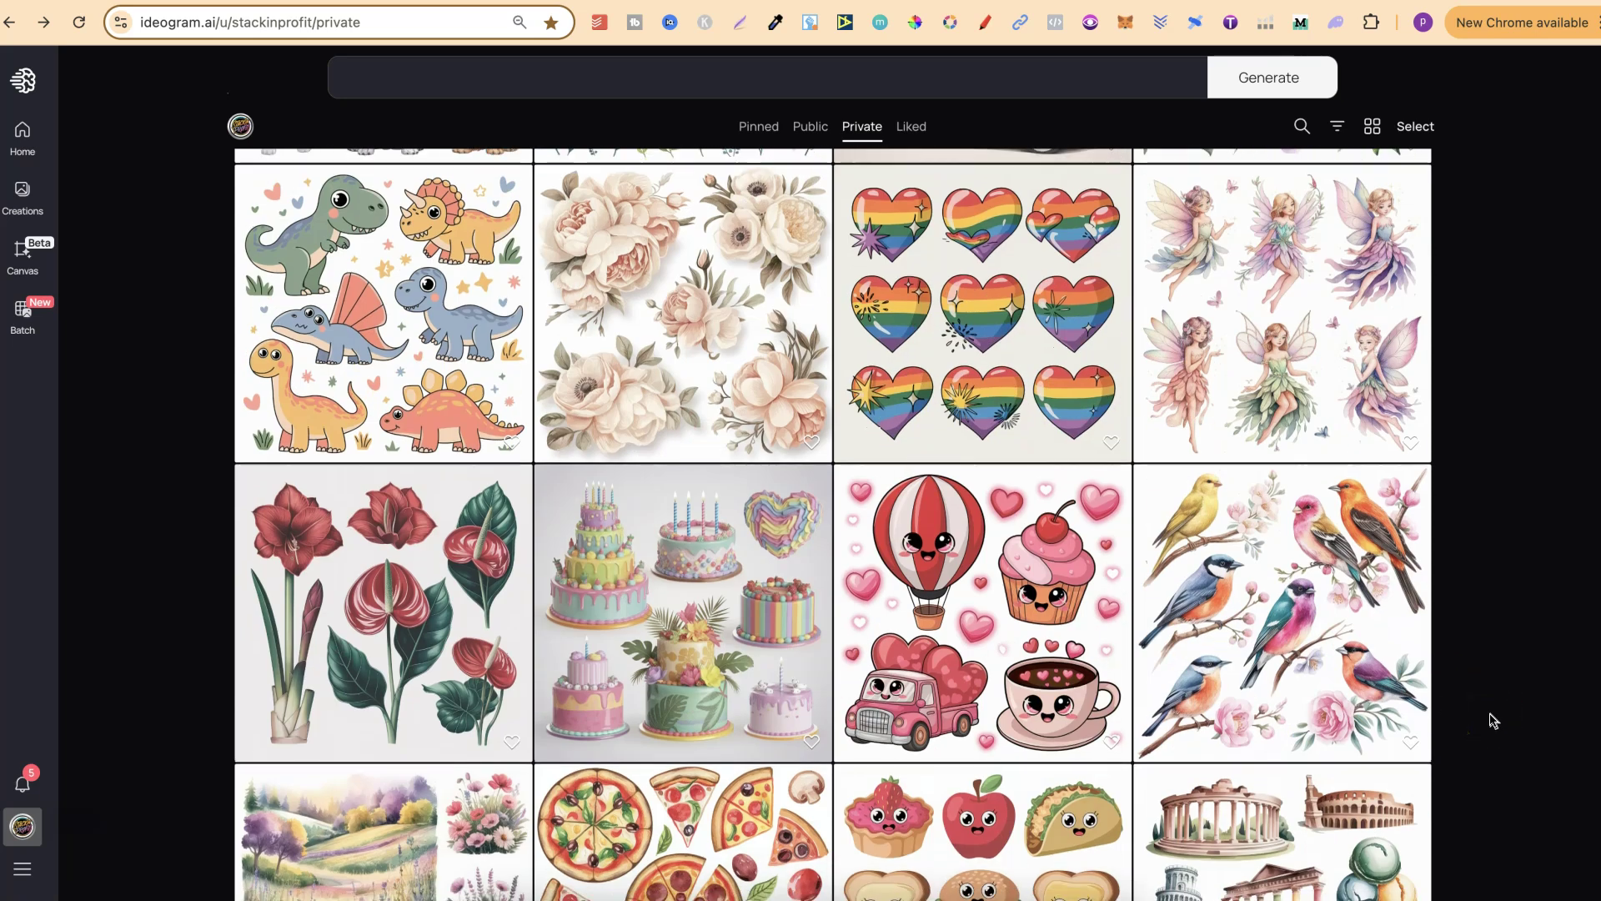
{"action": "scroll", "coordinate": [1493, 718], "scroll_direction": "down", "scroll_amount": 4}
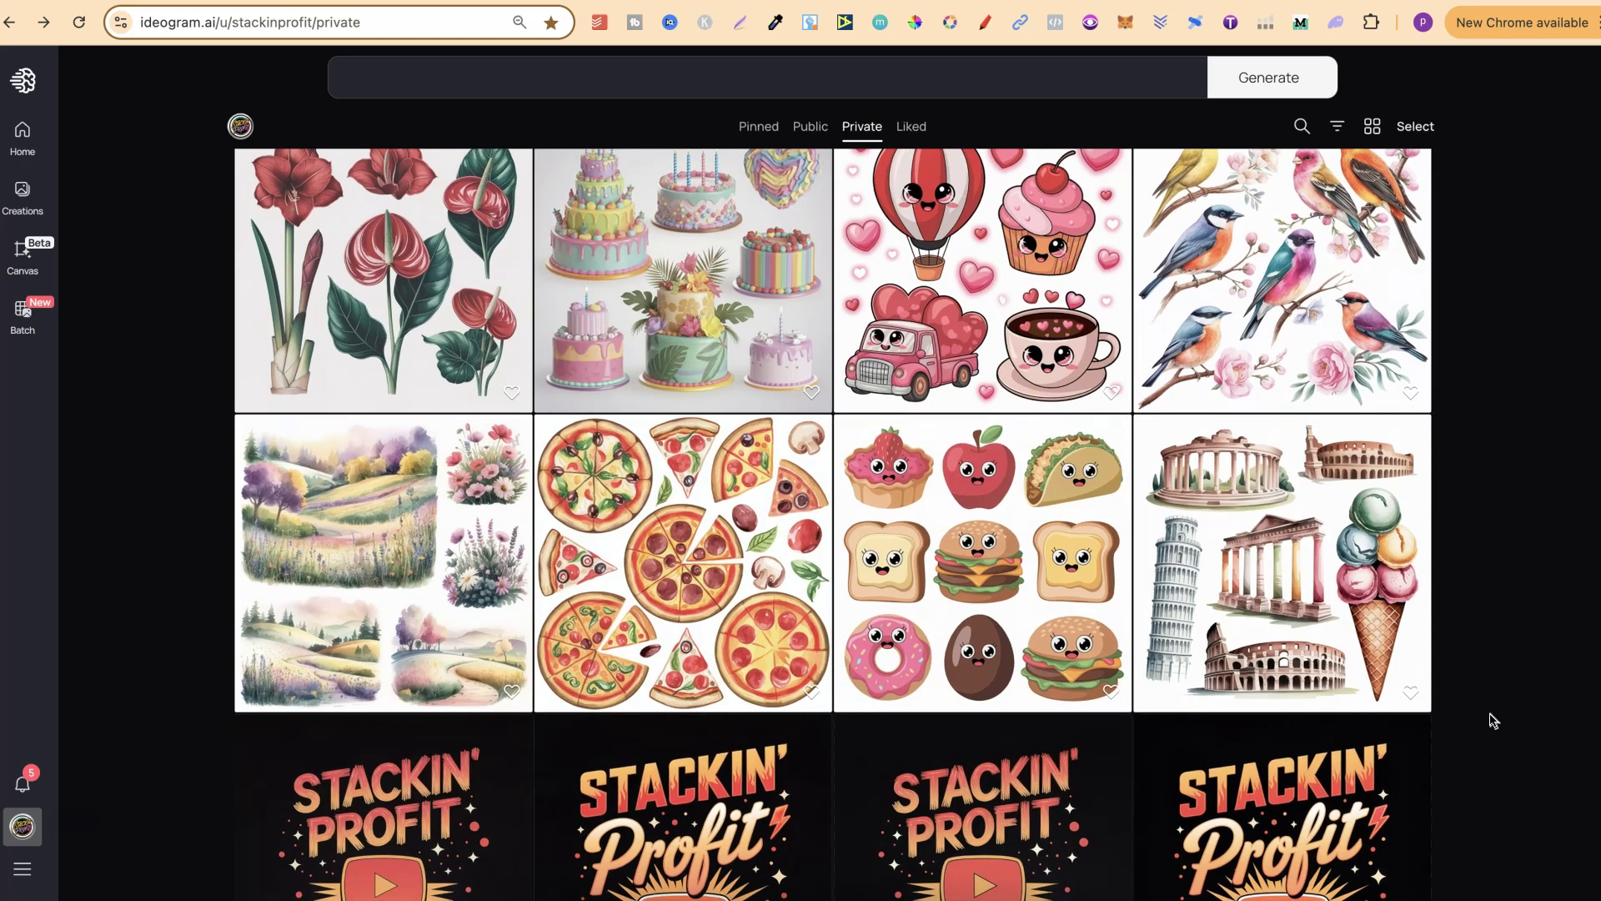
{"action": "scroll", "coordinate": [1492, 718], "scroll_direction": "up", "scroll_amount": 6}
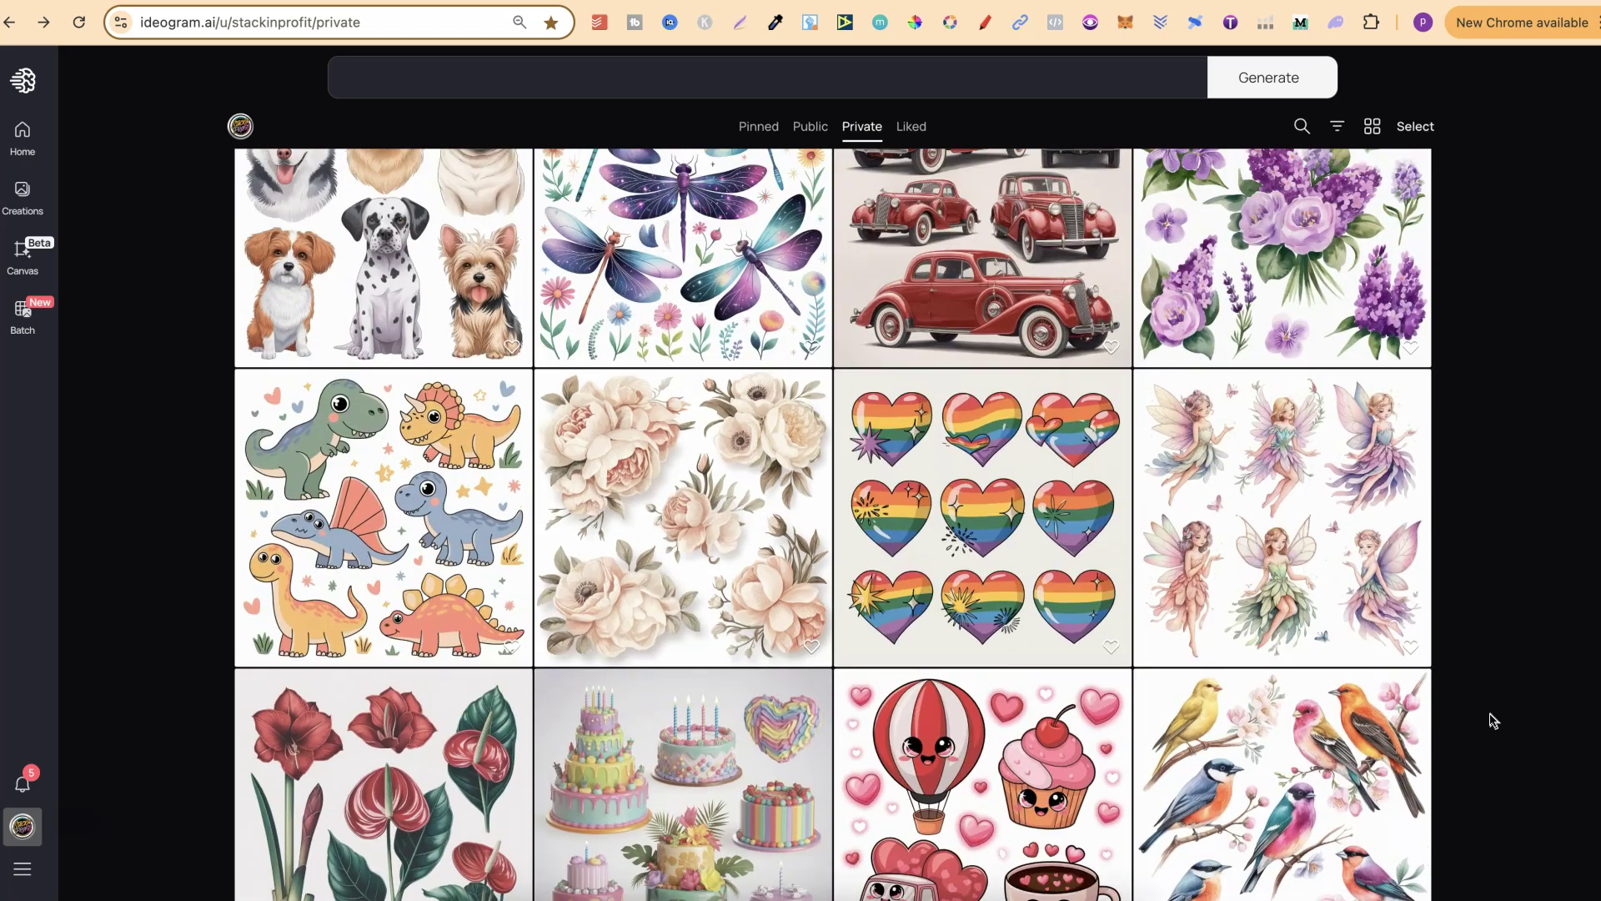
{"action": "scroll", "coordinate": [1493, 719], "scroll_direction": "up", "scroll_amount": 2}
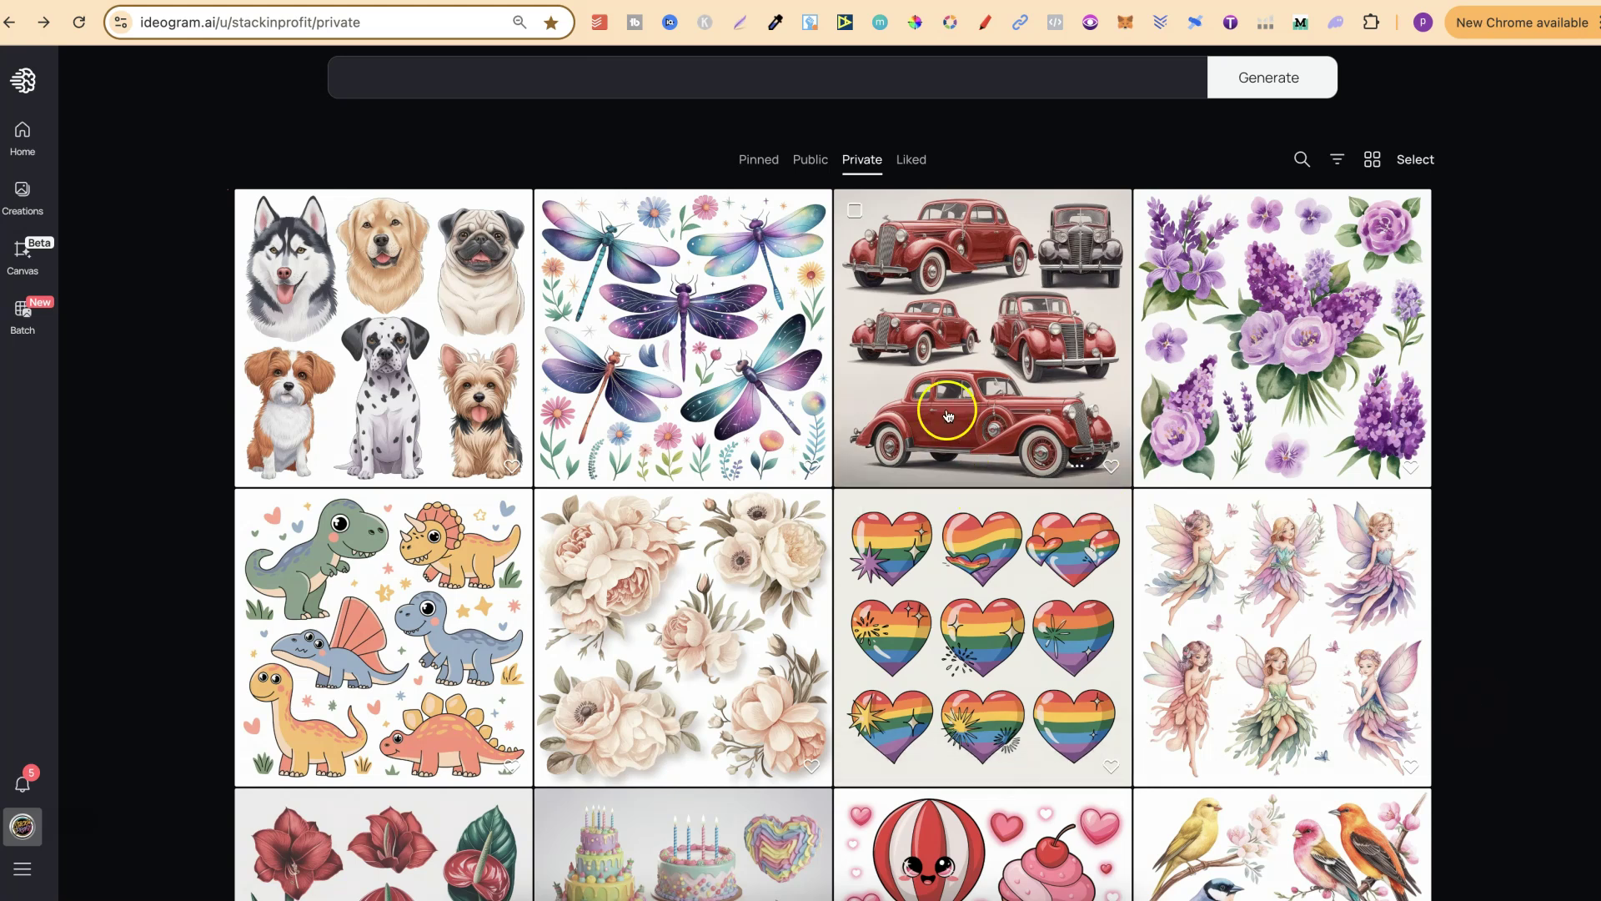
{"action": "left_click", "coordinate": [821, 165]}
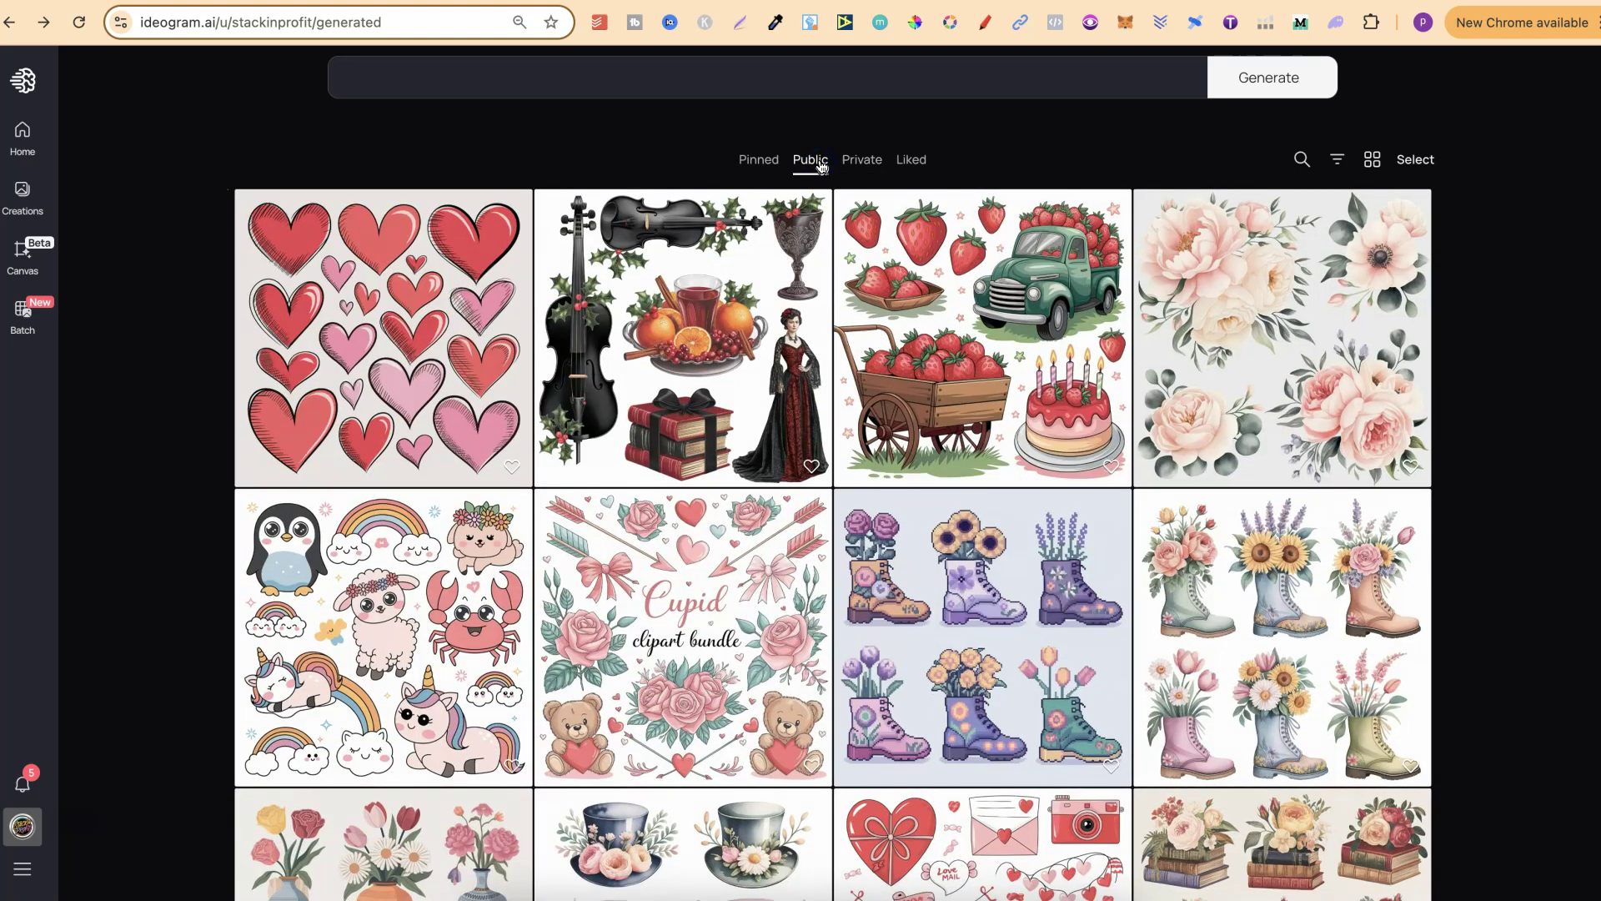
{"action": "left_click", "coordinate": [821, 166]}
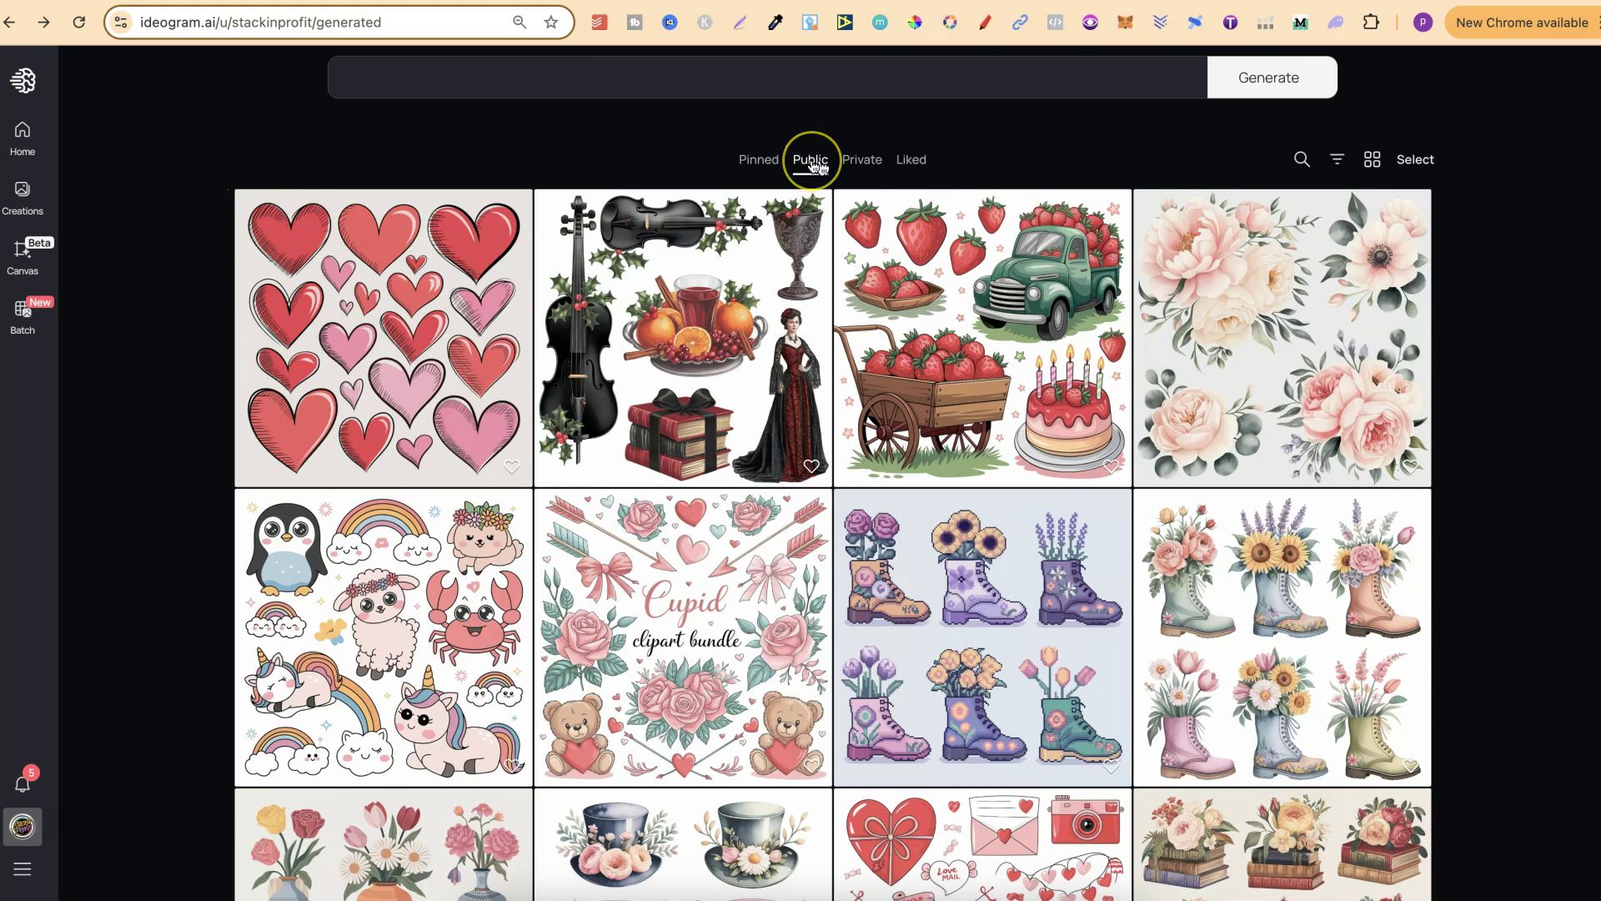